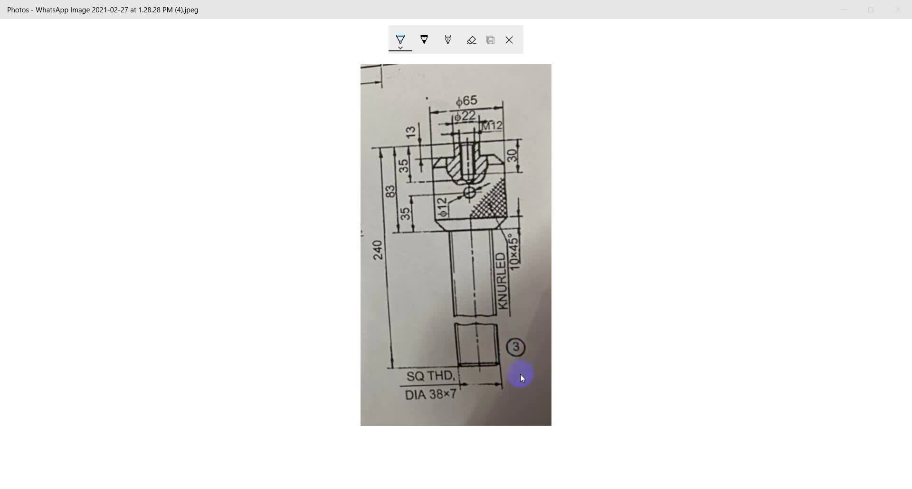
Trace the handle profile from the M12 hole down the shaft with the pen, then erase all ink.
drag(475, 229, 490, 238)
drag(467, 139, 456, 224)
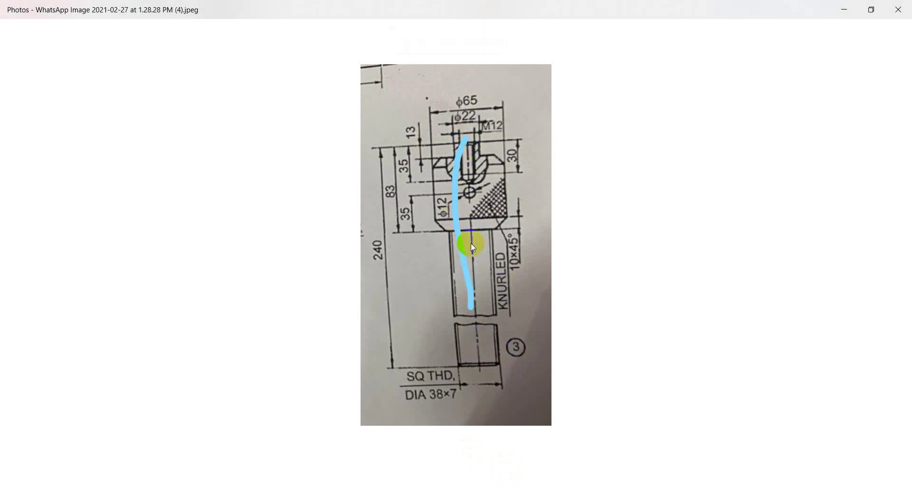
click(471, 50)
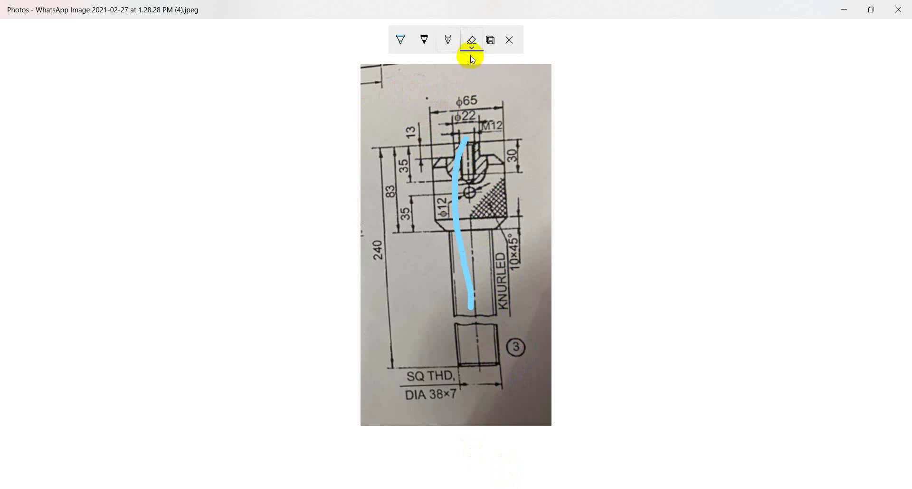
click(471, 56)
click(450, 61)
drag(461, 138, 478, 323)
mouse_move(484, 359)
mouse_down()
mouse_move(492, 376)
mouse_move(503, 332)
mouse_up()
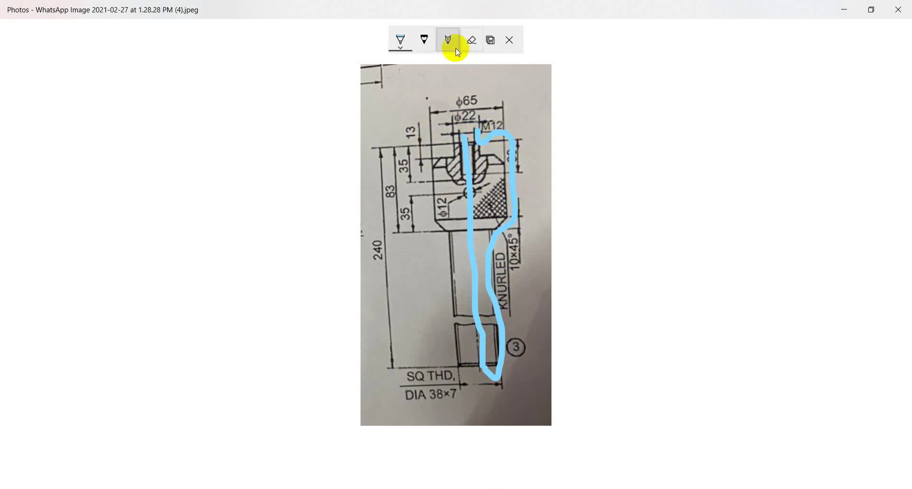
click(474, 46)
click(480, 74)
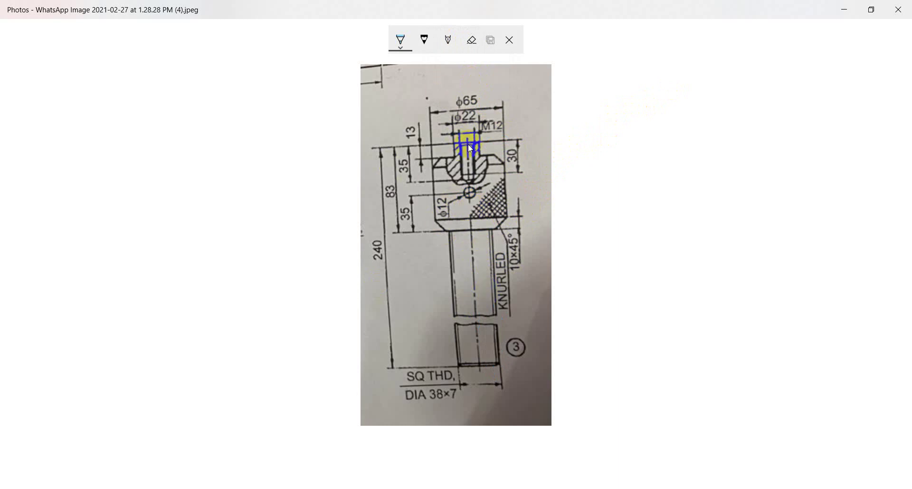
Retrace the outer profile to the shaft's bottom end, erase all ink, and minimize Photos.
drag(466, 142, 480, 141)
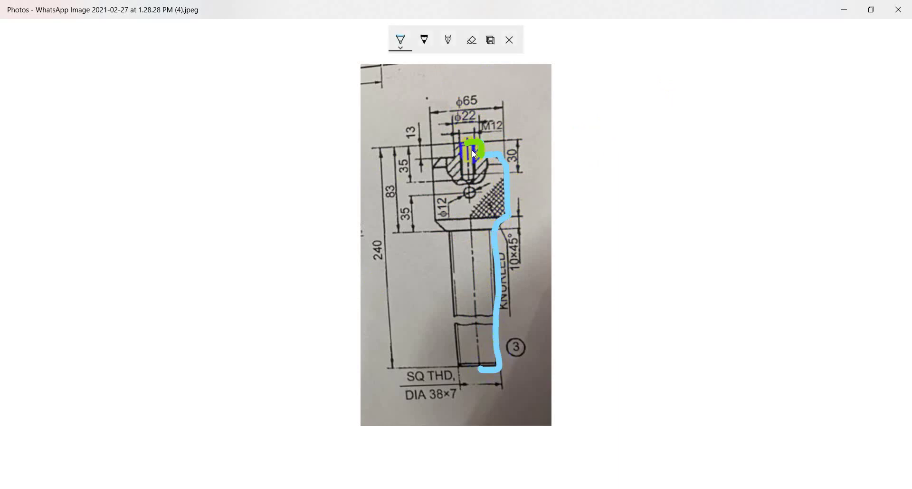
drag(471, 143, 470, 233)
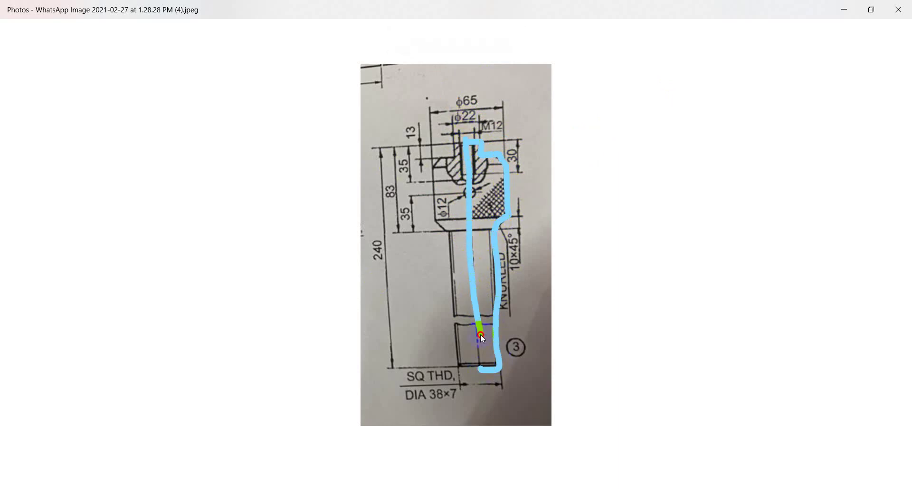
drag(482, 377, 483, 379)
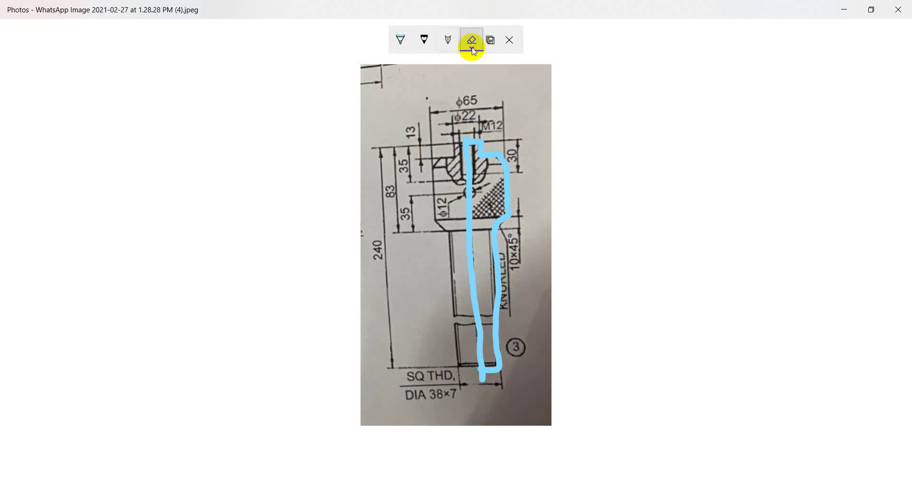
click(473, 48)
click(473, 49)
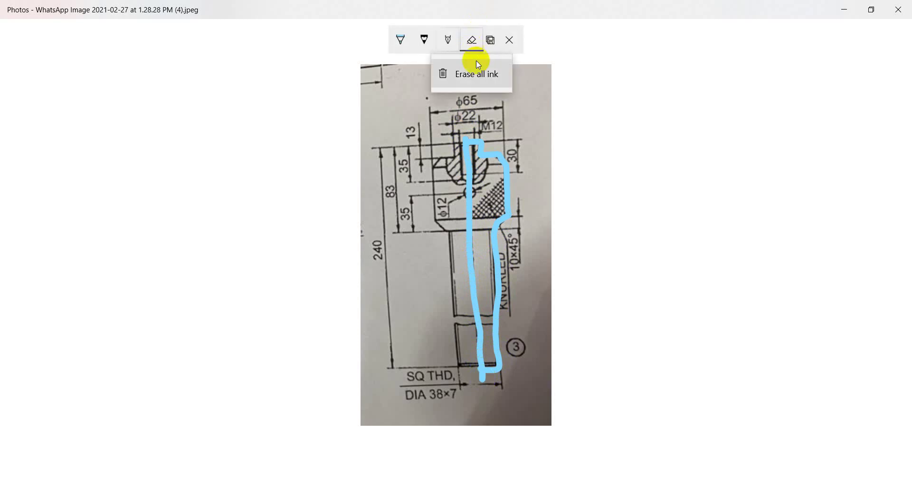
click(475, 75)
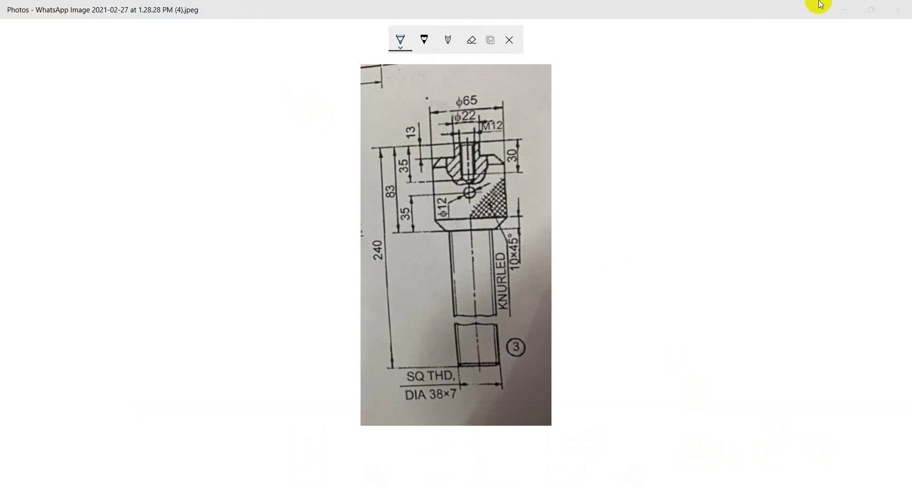
click(844, 9)
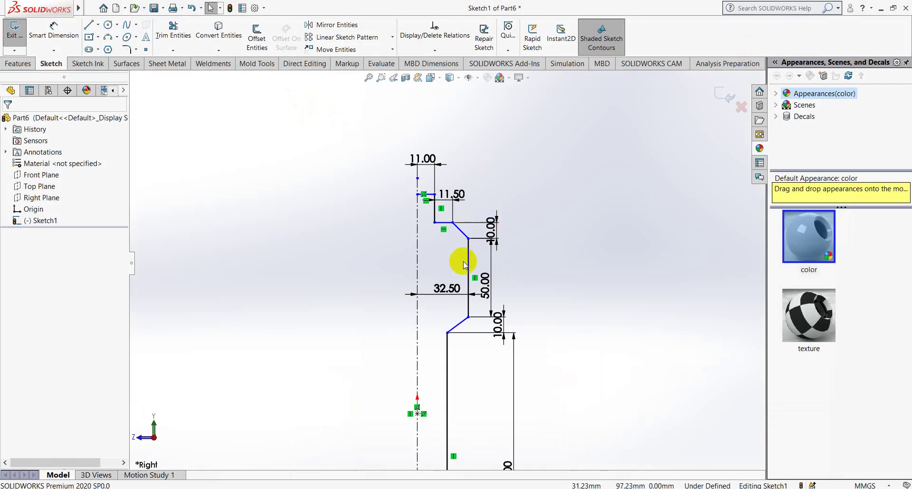
Create a new SOLIDWORKS part document.
scroll(463, 259, up, 2)
click(105, 8)
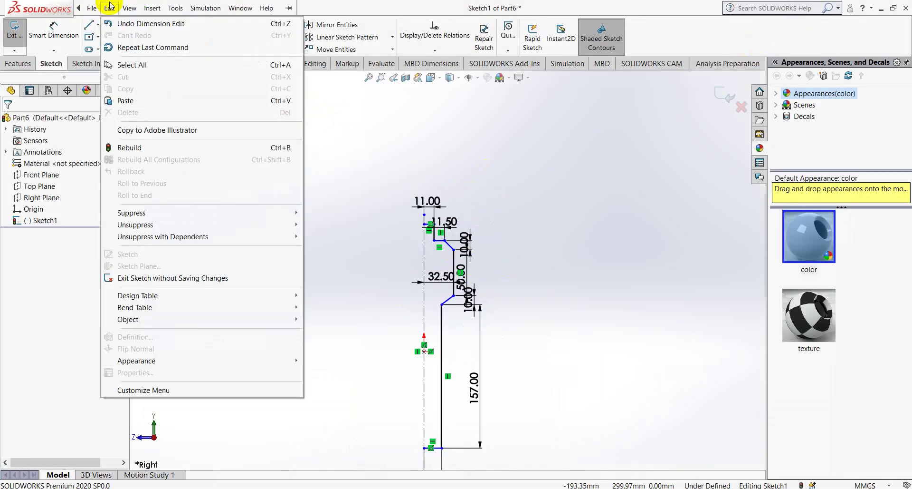
click(105, 8)
click(91, 7)
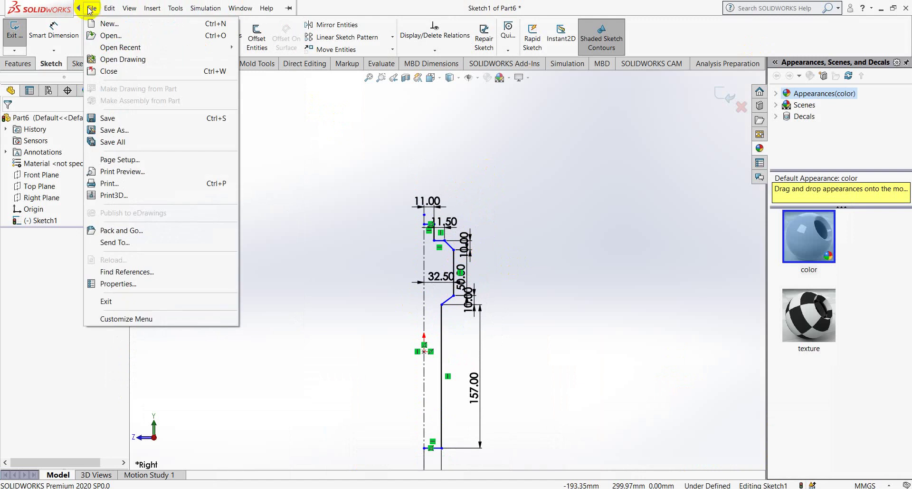
click(97, 25)
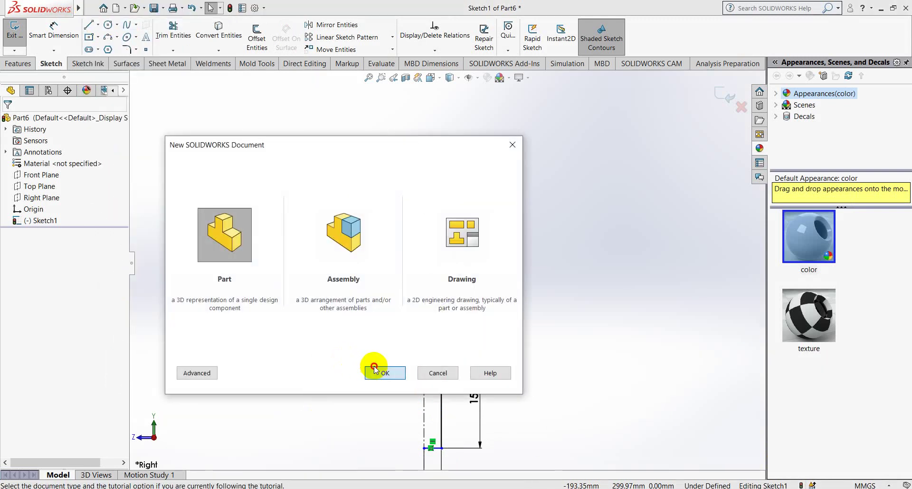
click(365, 362)
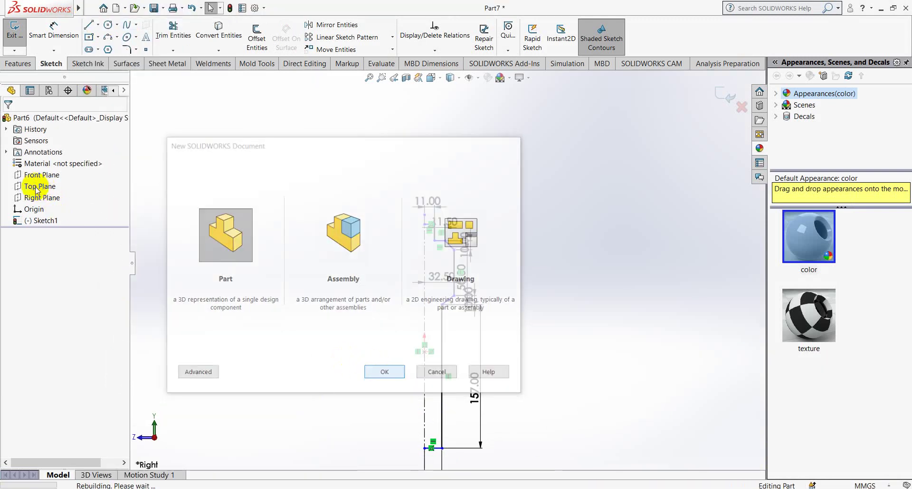
View the Right Plane Normal To, sketch on it, and pick the midpoint centerline tool.
right_click(23, 197)
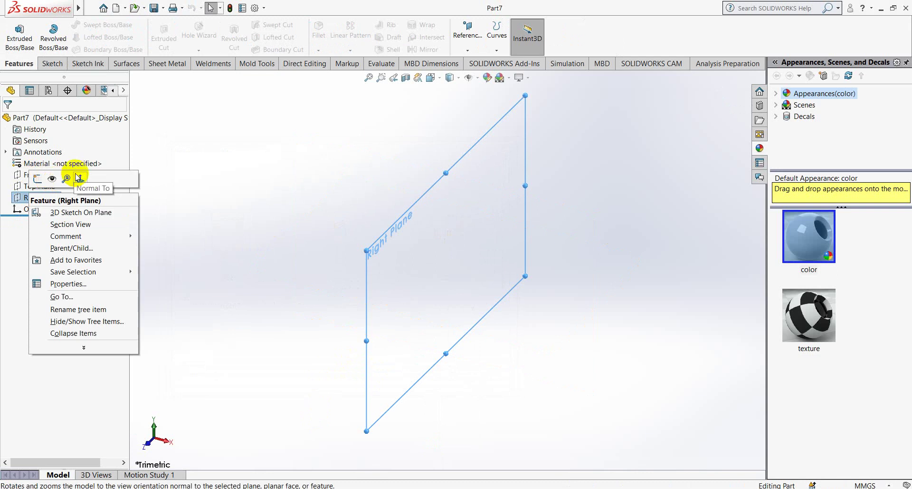
click(71, 179)
right_click(45, 196)
click(64, 181)
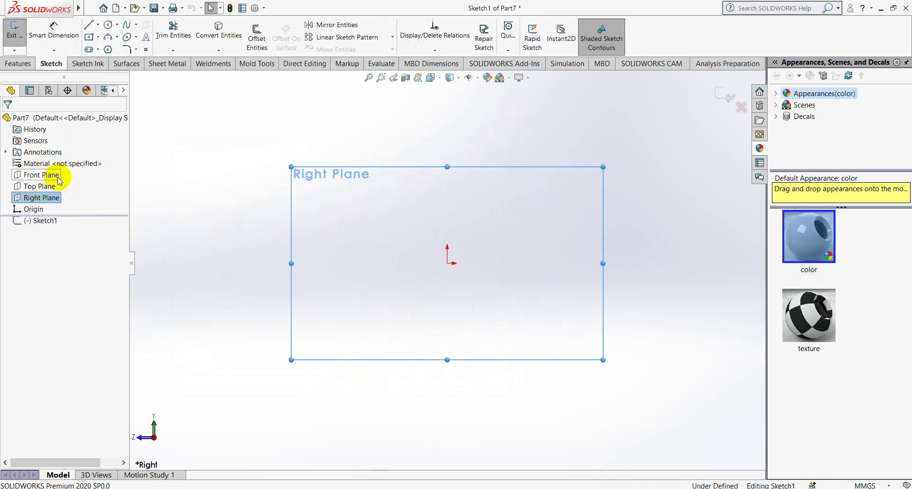
click(98, 25)
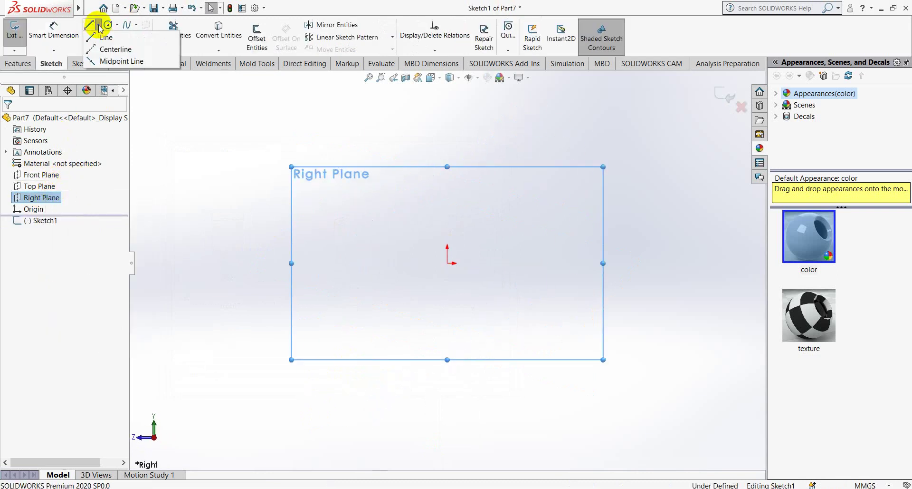
click(108, 43)
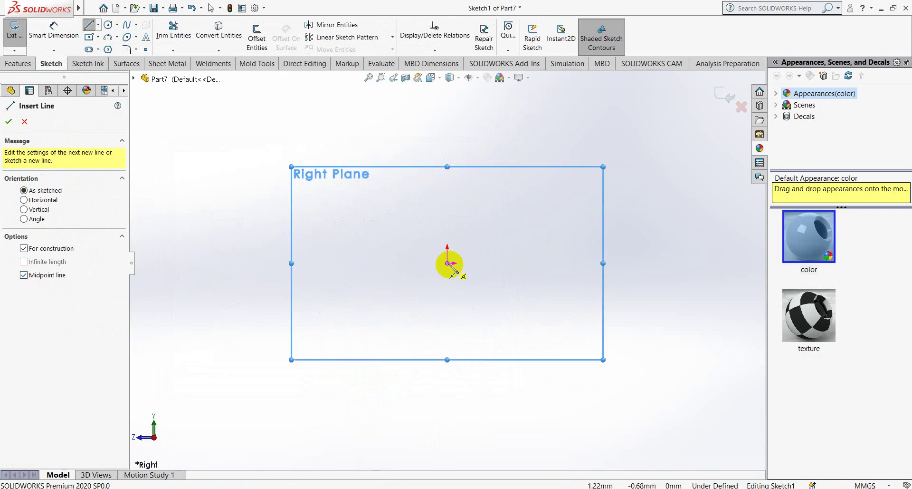
Draw a vertical centerline from the origin downward.
click(447, 263)
click(448, 434)
right_click(499, 292)
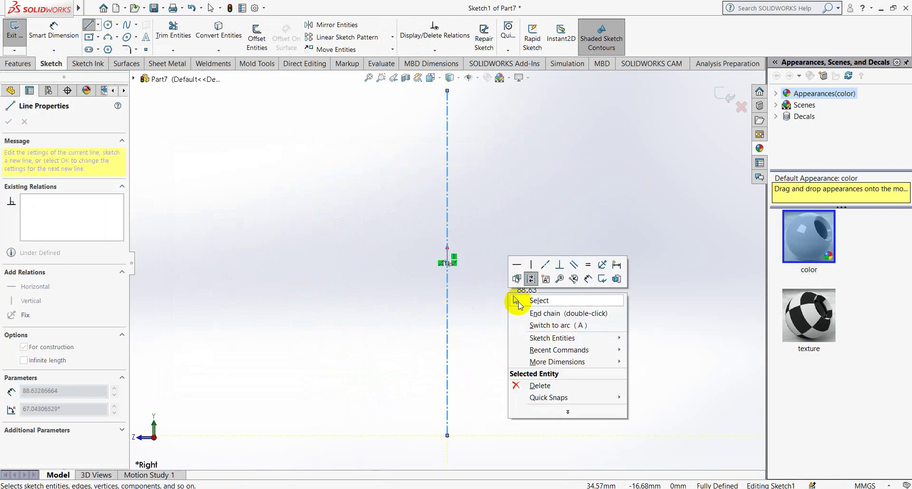
click(519, 300)
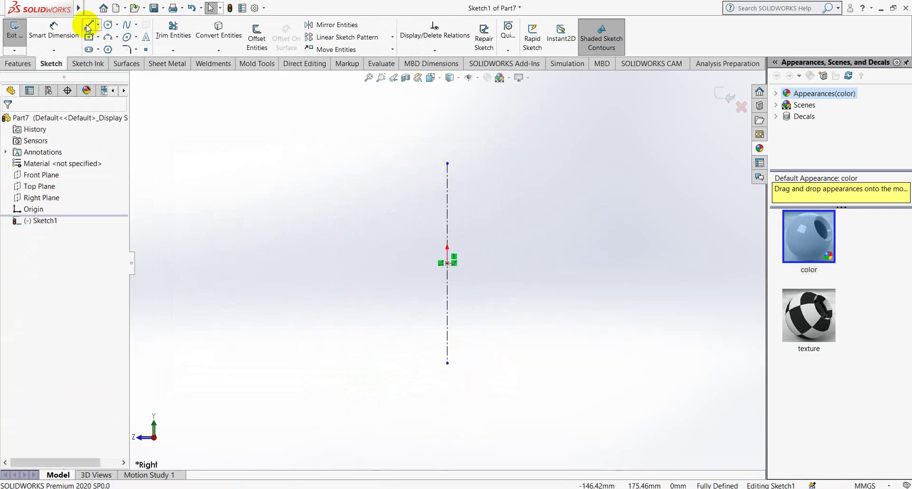
Draw the head outline: top step, outward step, upper chamfer and vertical side.
click(89, 25)
click(447, 180)
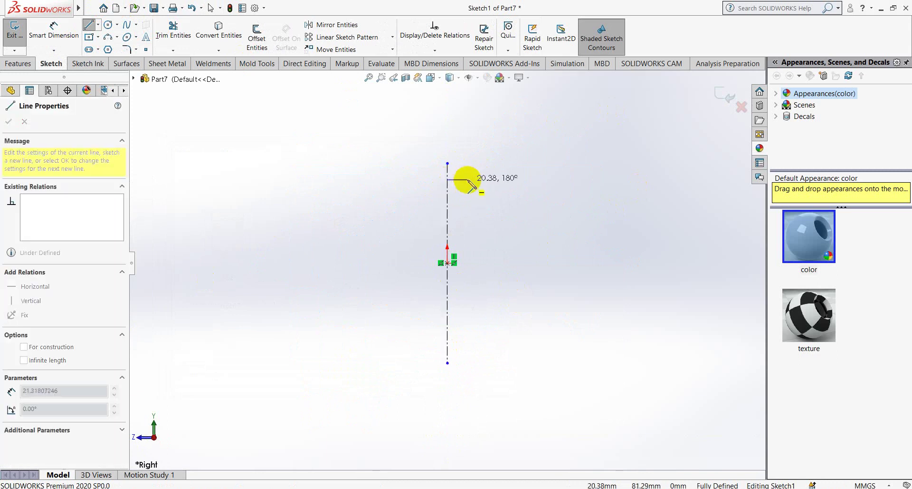
click(461, 179)
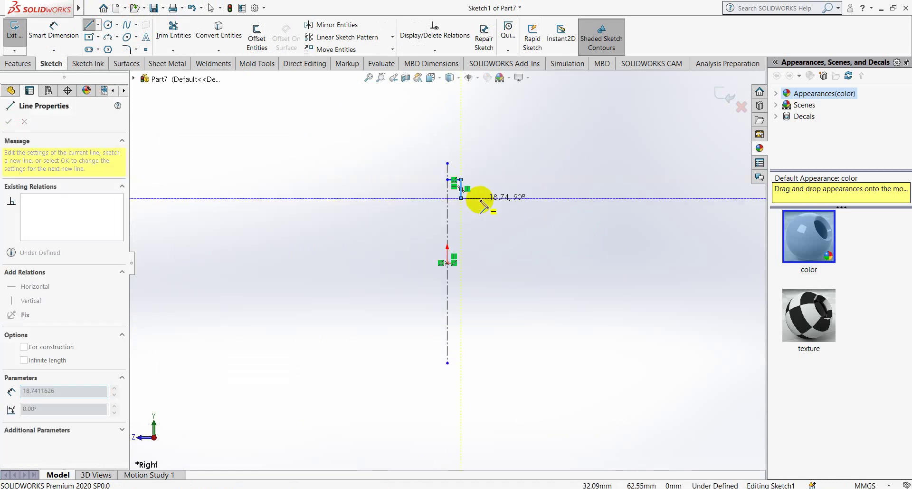
click(461, 198)
click(475, 197)
click(487, 209)
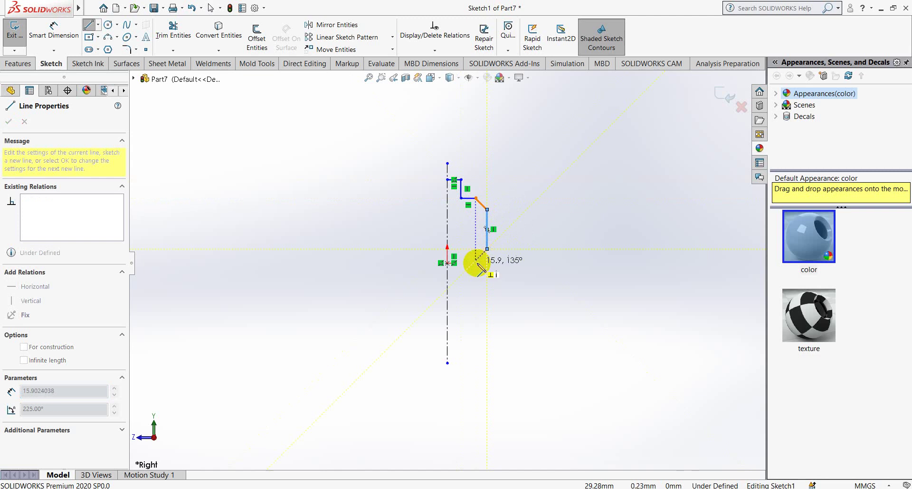
click(487, 248)
Finish the profile with the lower chamfer, inward step, shaft line and closing line on the centerline.
click(476, 259)
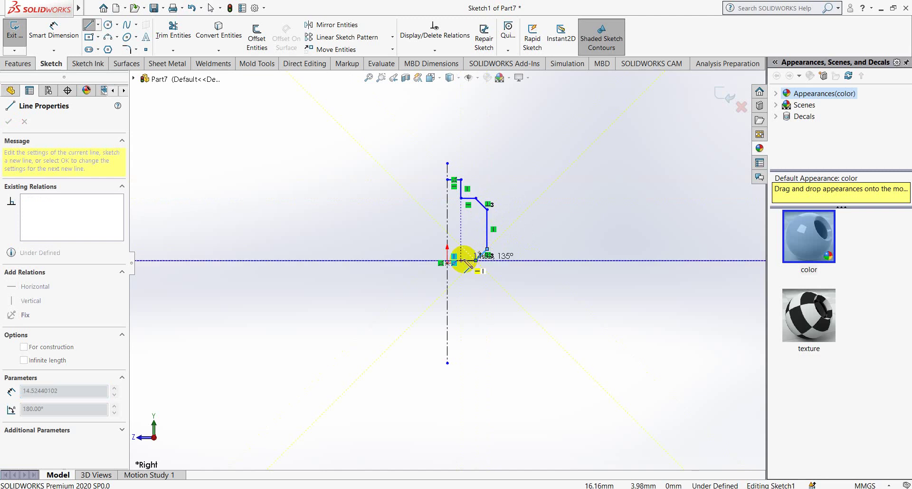
click(469, 260)
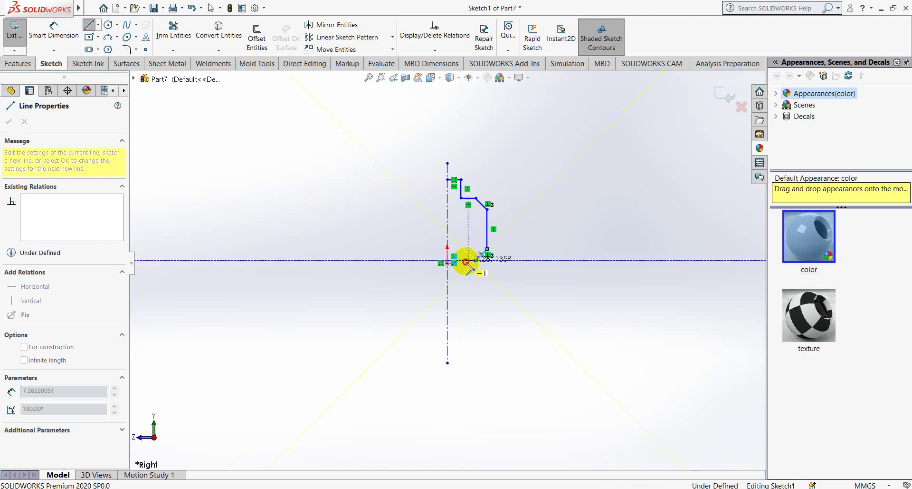
click(469, 350)
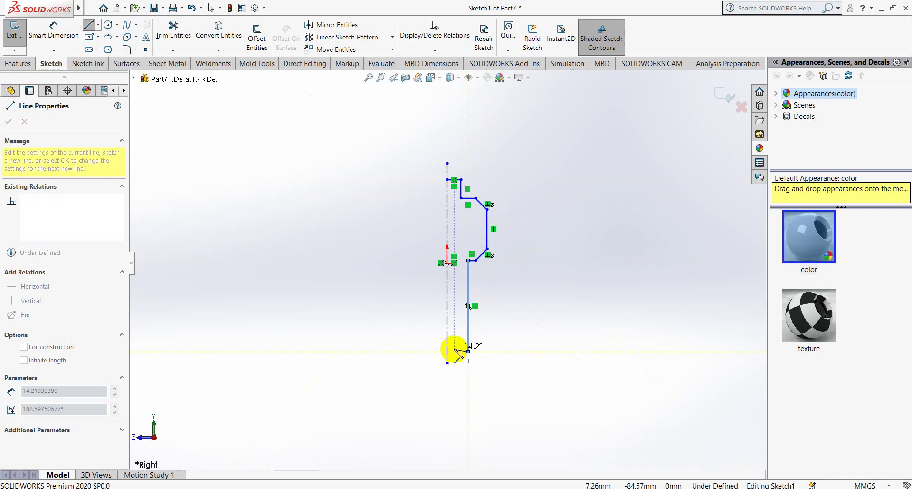
click(448, 352)
right_click(452, 309)
click(494, 336)
key(Escape)
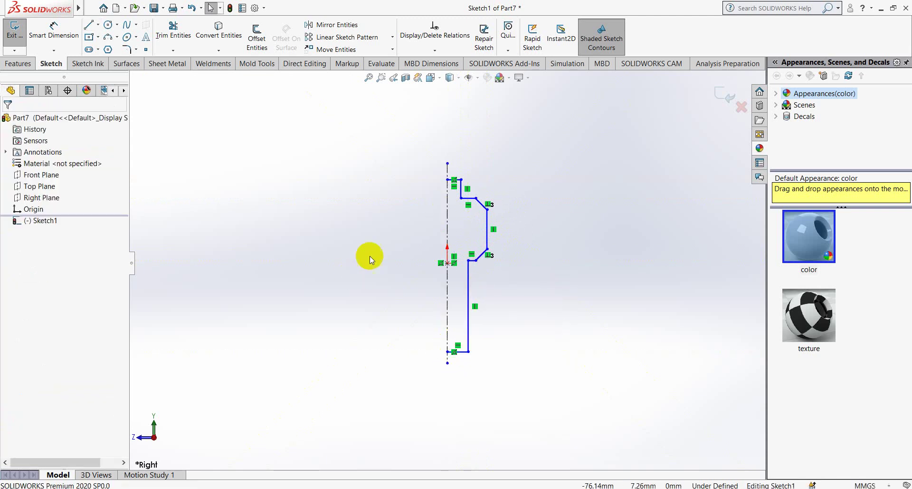
scroll(461, 266, down, 3)
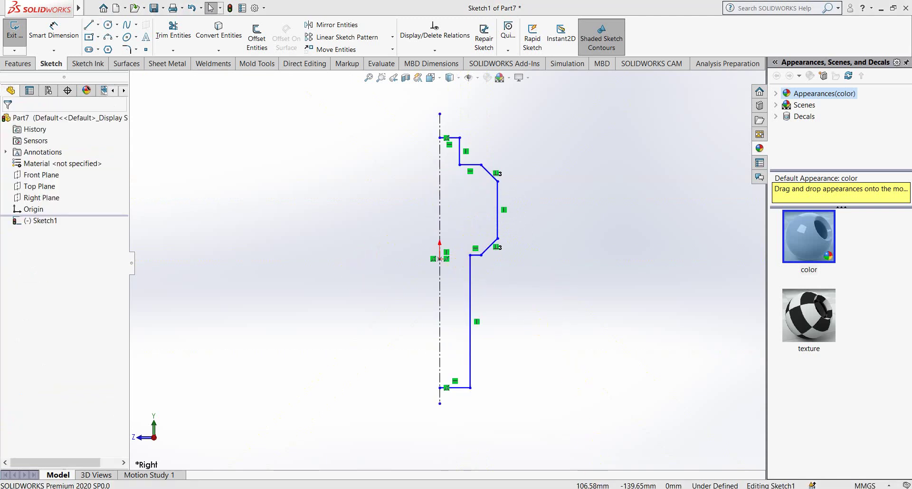
Mark the shaft's bottom end and circle the 38 thread diameter on the reference drawing.
click(716, 452)
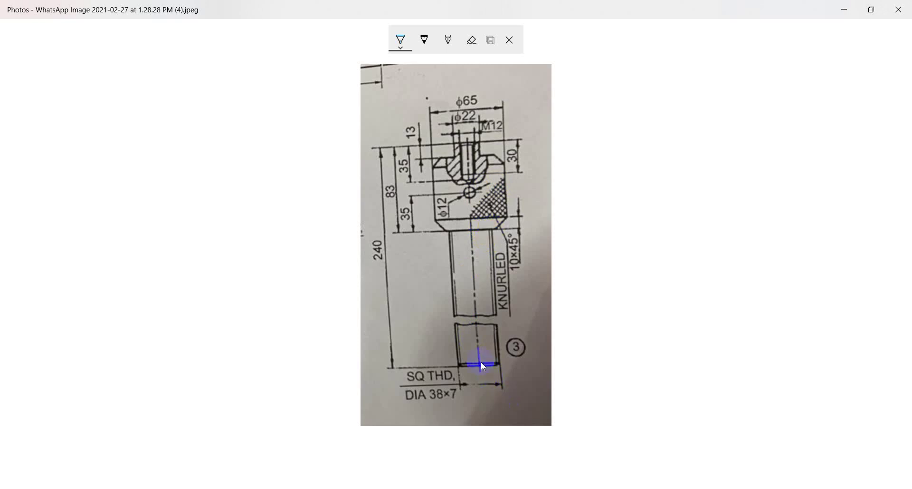
mouse_move(481, 362)
mouse_down()
mouse_move(492, 359)
mouse_move(480, 386)
mouse_up()
drag(429, 400, 441, 383)
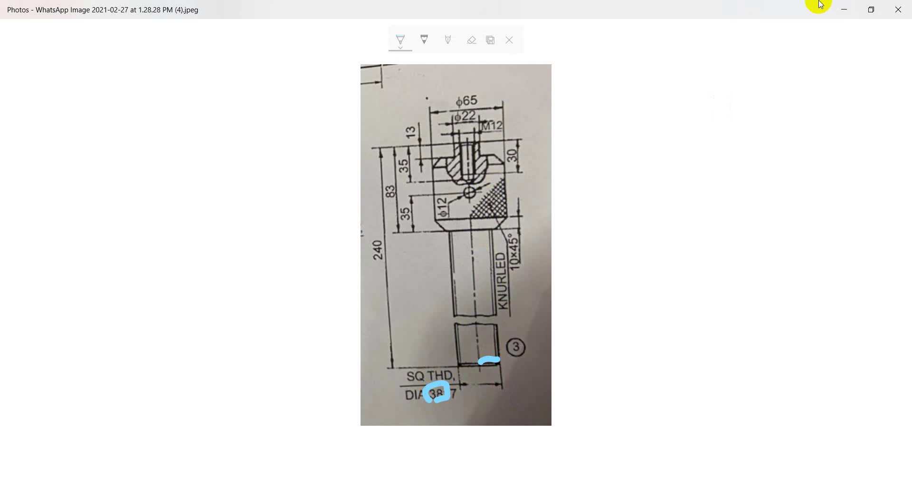
click(844, 9)
Dimension the profile's bottom horizontal line to 19 mm.
click(55, 32)
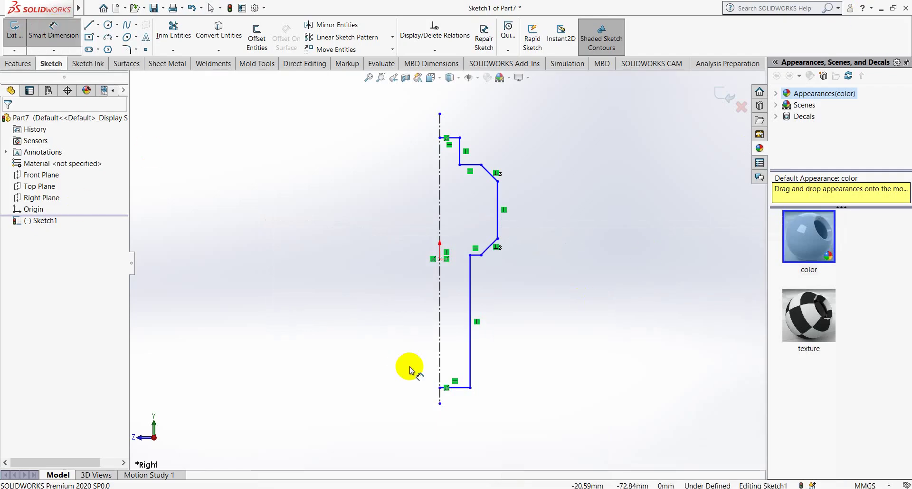
click(447, 387)
click(468, 385)
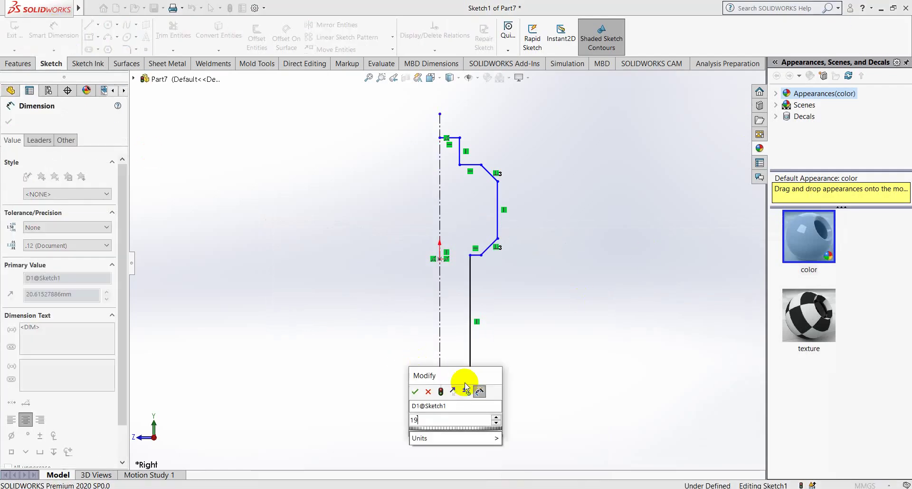
text(19)
key(Return)
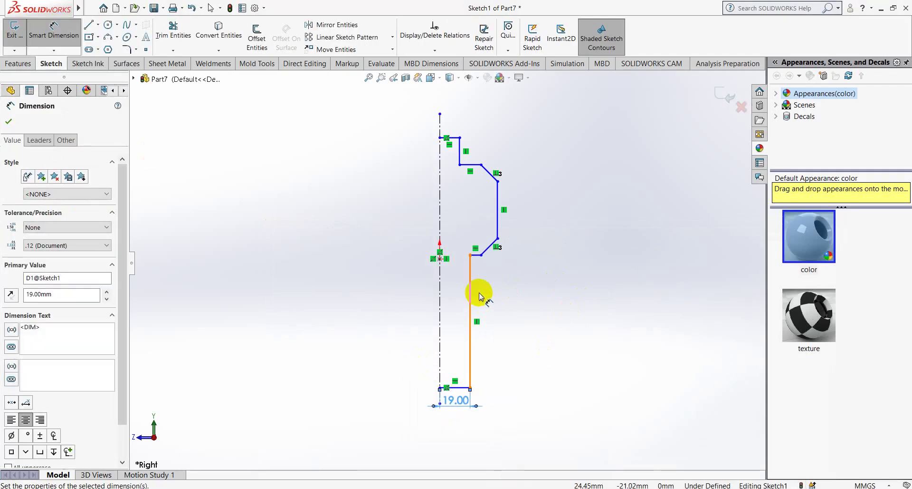
Ink along the shaft and circle the 240 and 83 dimensions on the photo, then restore SOLIDWORKS.
click(881, 8)
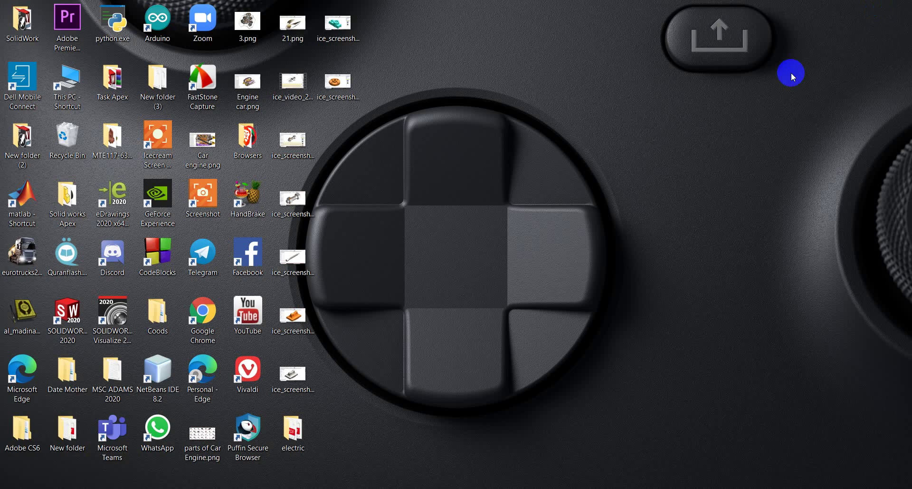
click(703, 447)
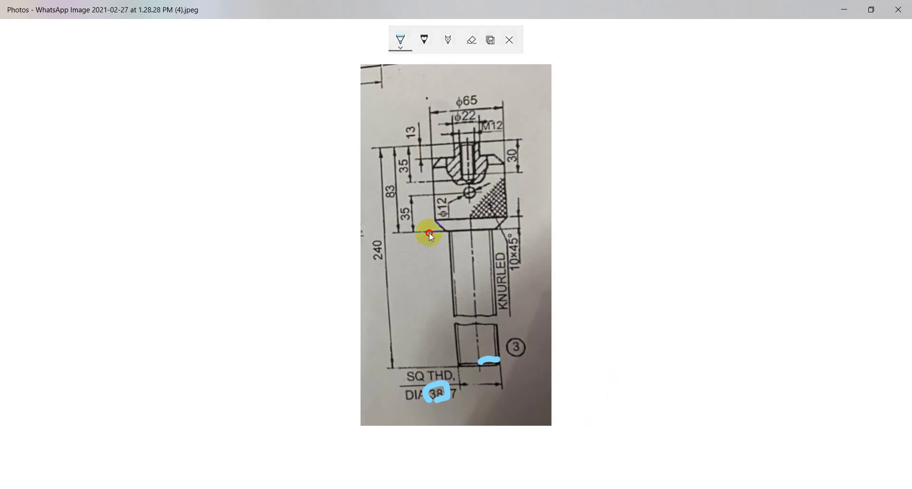
drag(429, 233, 429, 317)
drag(362, 262, 374, 234)
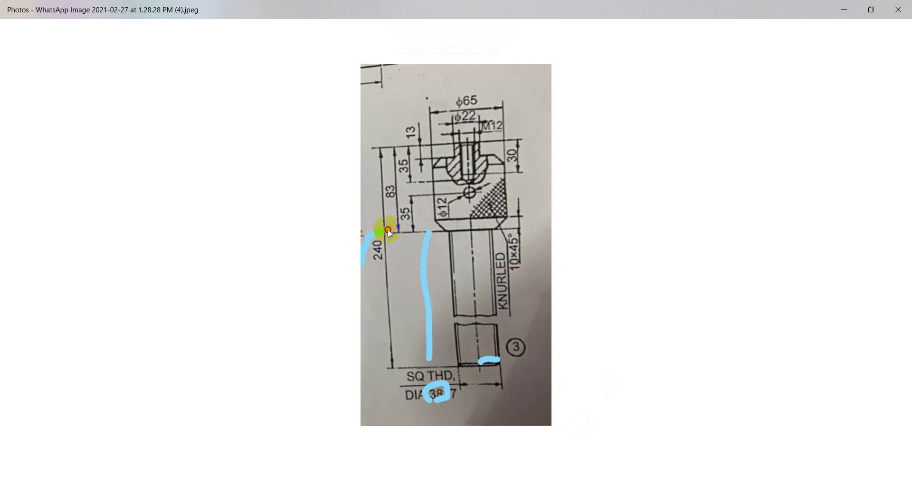
drag(378, 188, 372, 207)
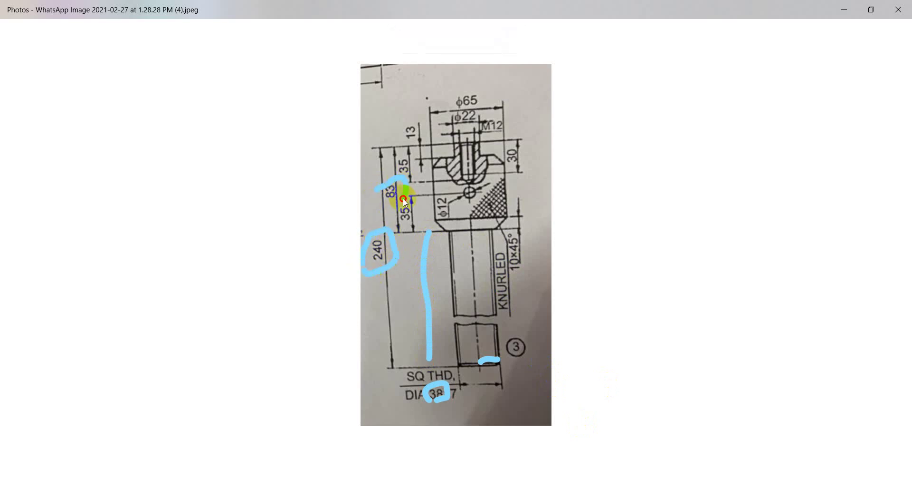
click(842, 7)
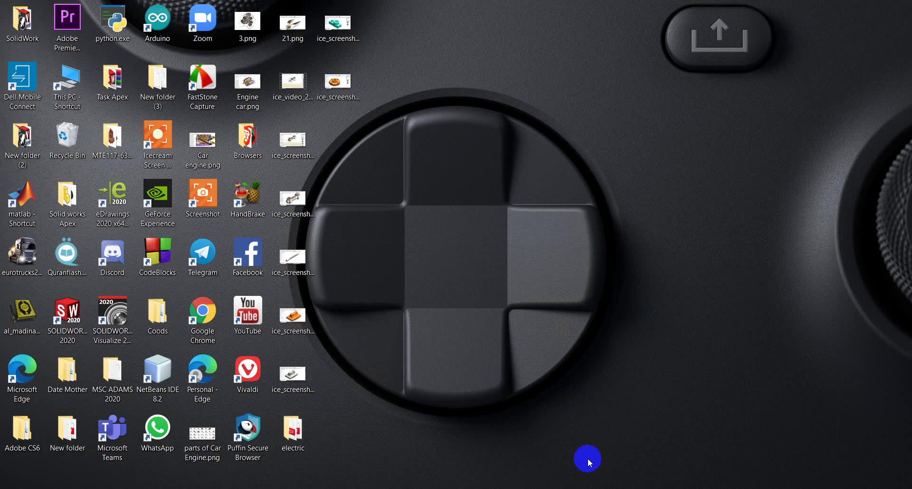
click(838, 454)
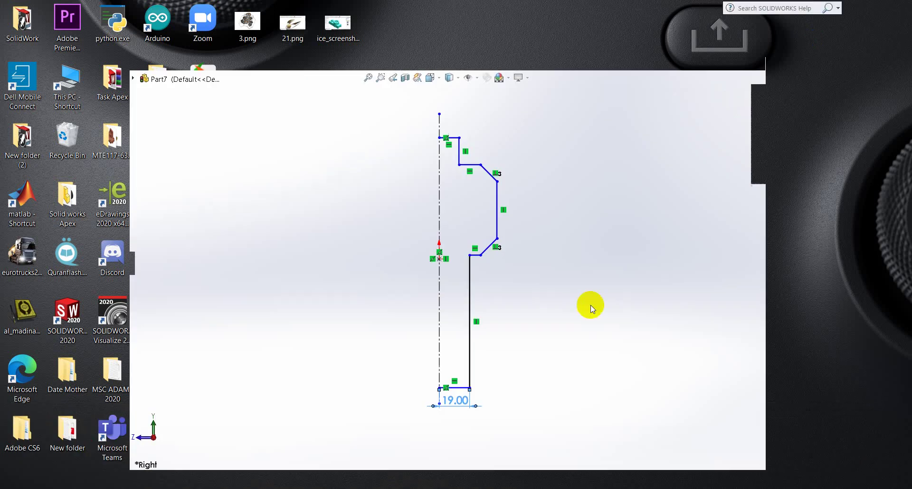
Dimension the shaft's vertical line to 157 mm after checking the reference drawing.
click(470, 295)
click(533, 342)
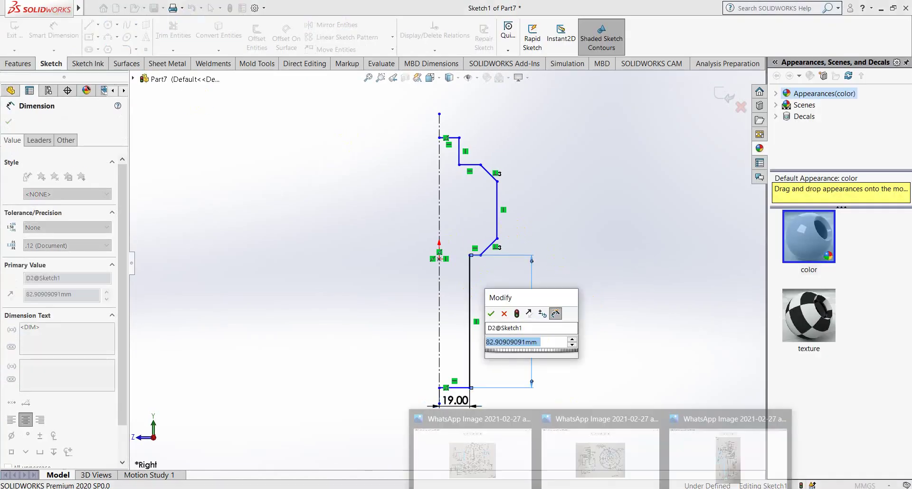
click(713, 460)
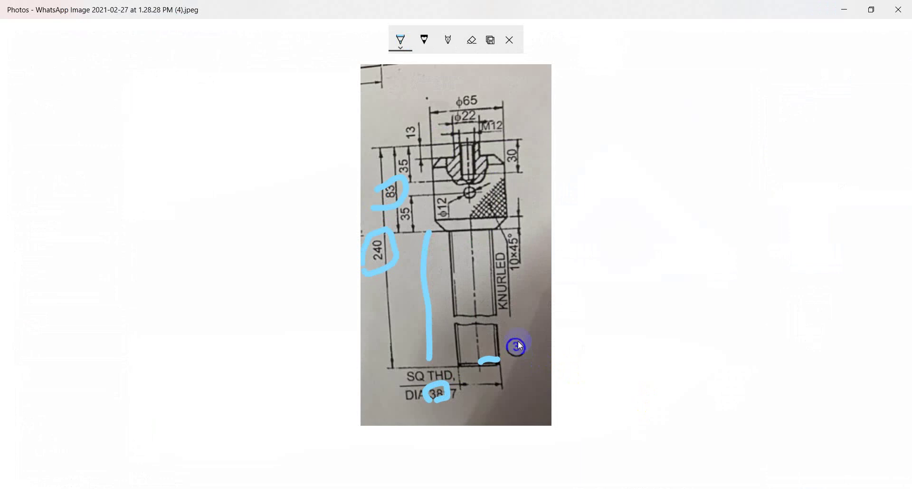
click(844, 10)
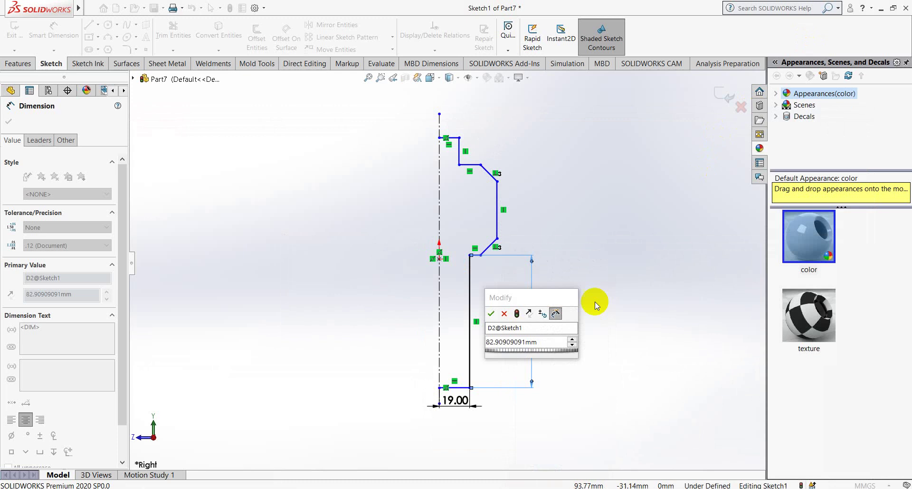
double_click(548, 342)
text(175)
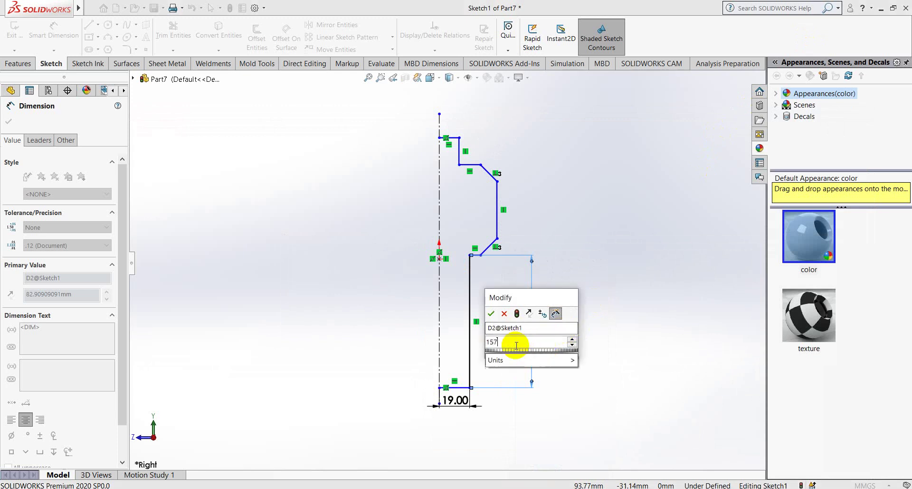
key(Return)
Drag the centerline's top endpoint up past the handle's head.
scroll(475, 179, up, 3)
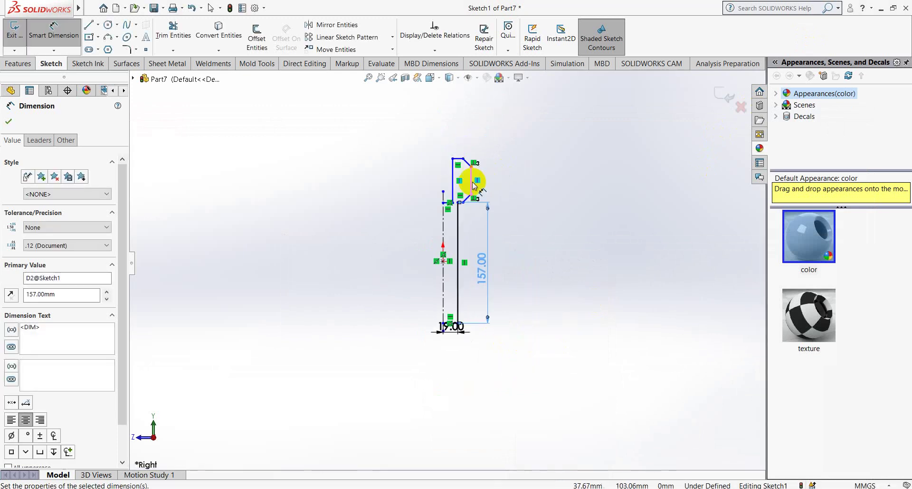
scroll(475, 179, down, 4)
click(443, 215)
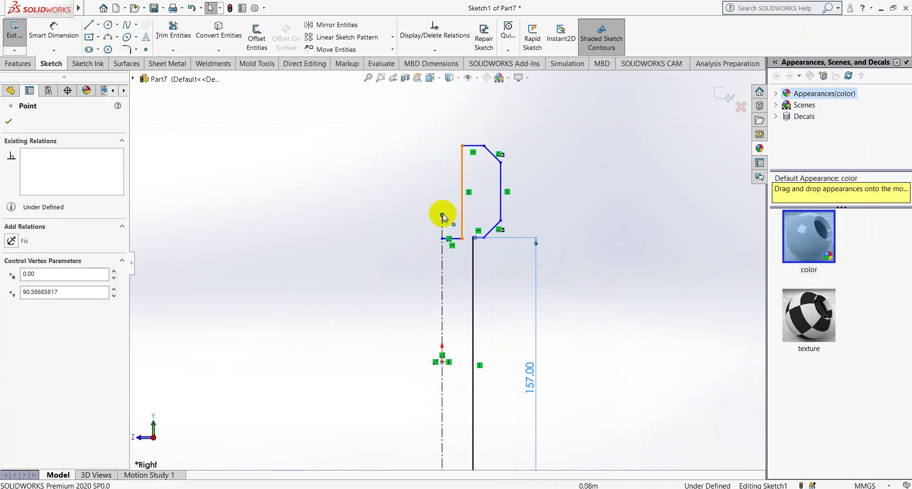
drag(442, 214, 435, 94)
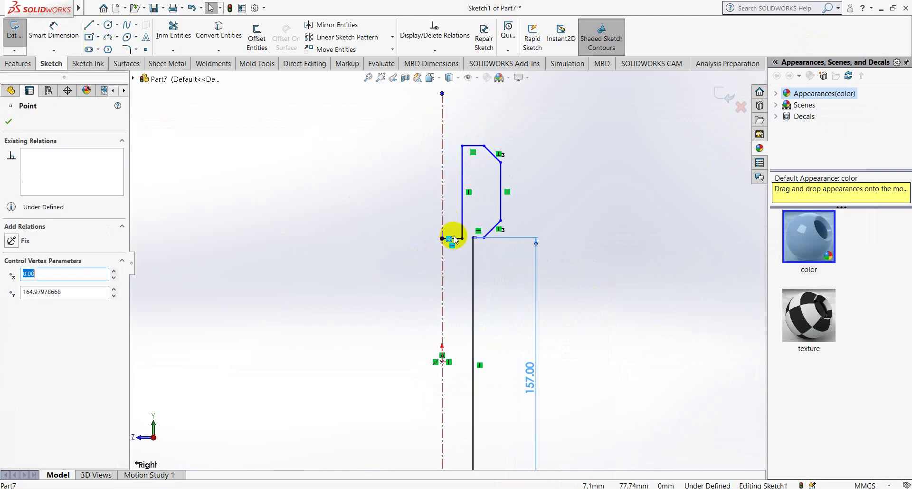
Snap the profile's top line to the centerline end, zoom to fit, nudge the 19.00 label, and bring up the photo.
drag(457, 237, 452, 122)
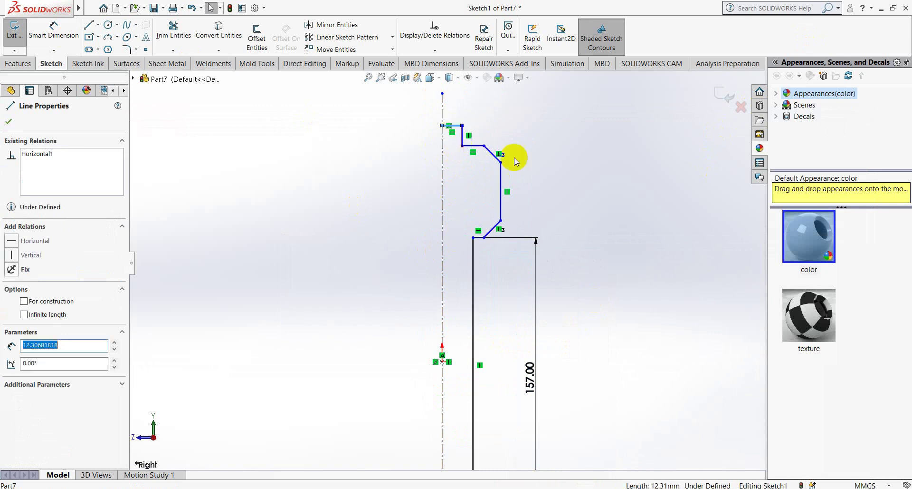
click(597, 267)
key(f)
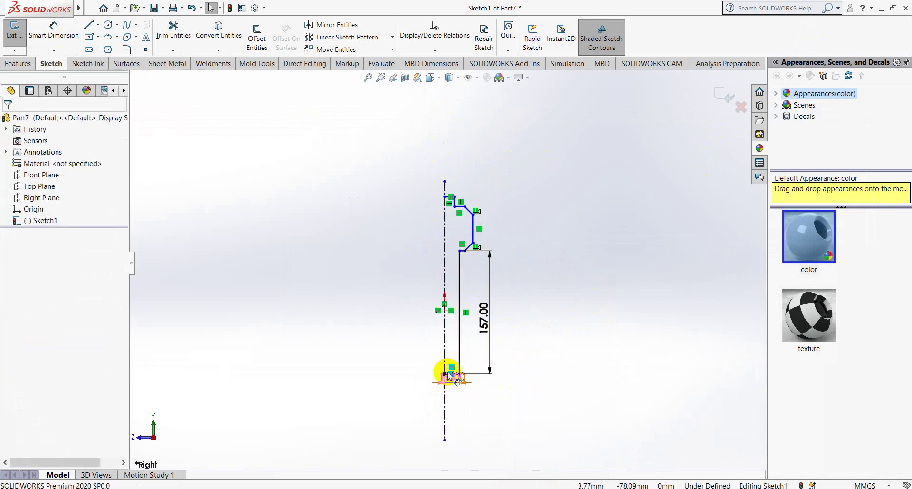
drag(446, 375, 452, 379)
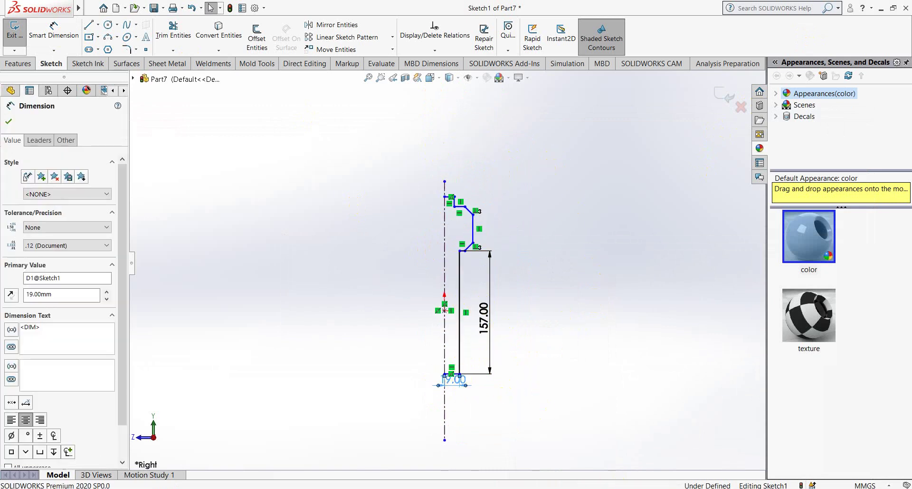
click(683, 458)
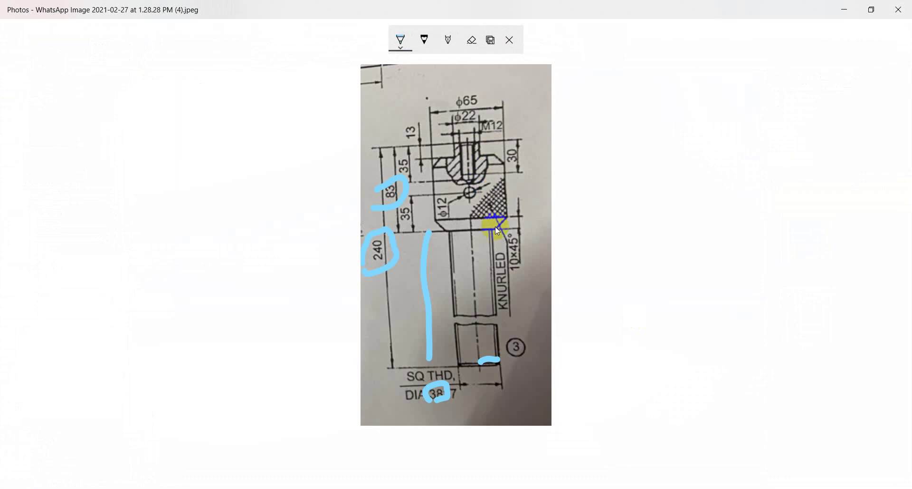
Ink the head's chamfer corner and right side, then erase all ink.
drag(494, 229, 499, 223)
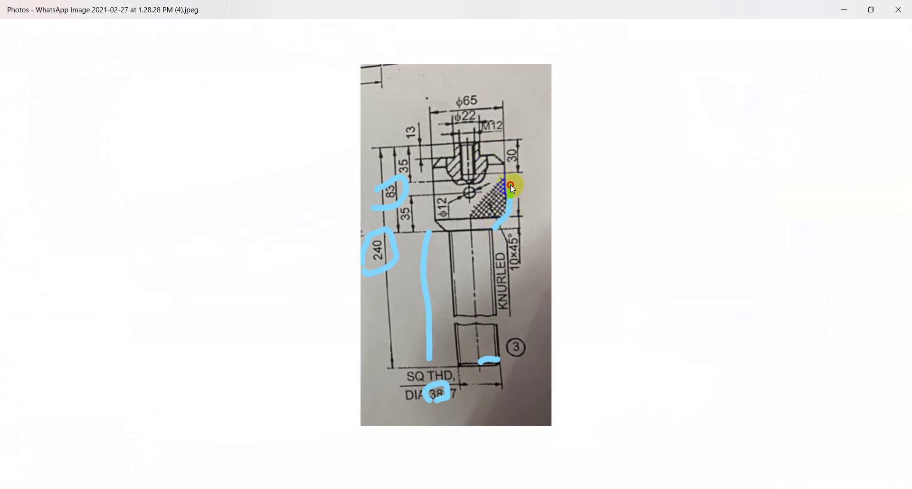
drag(507, 160, 506, 158)
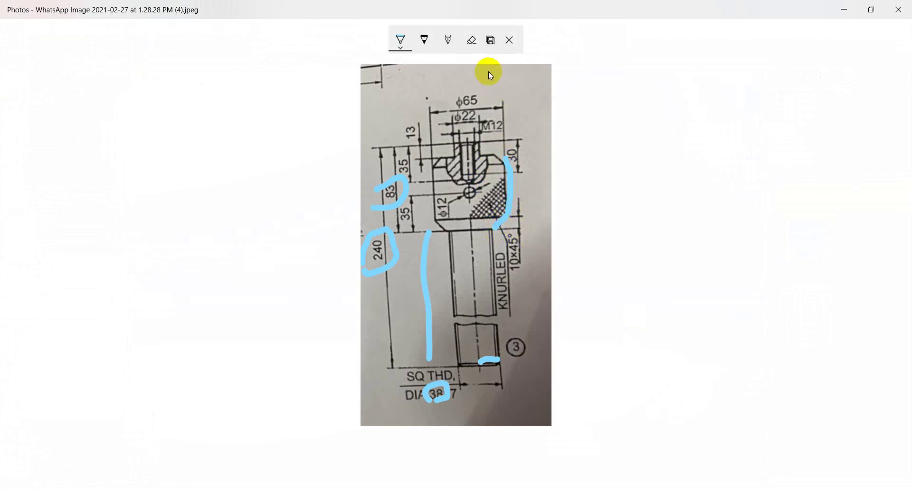
click(473, 43)
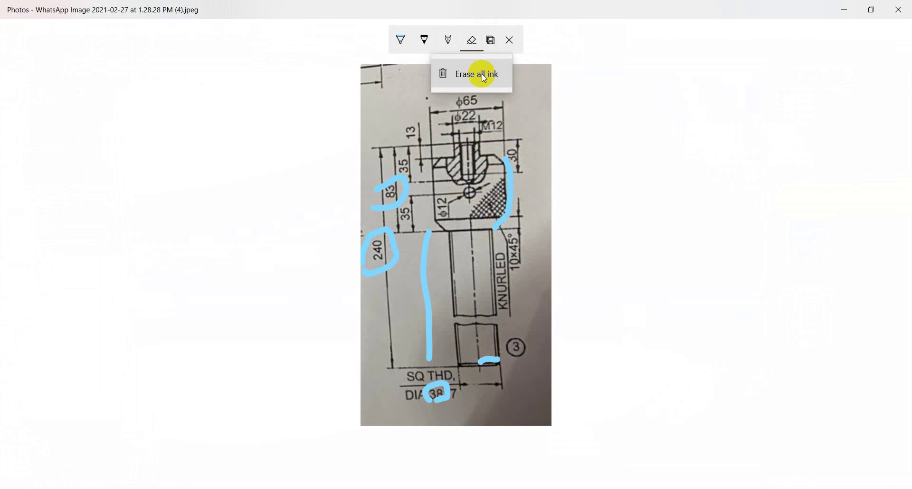
click(481, 73)
Ink around the 10×45° chamfer, M12 hole depth, φ65 diameter and head top, then erase all.
mouse_move(525, 275)
mouse_down()
mouse_move(534, 233)
mouse_move(515, 268)
mouse_up()
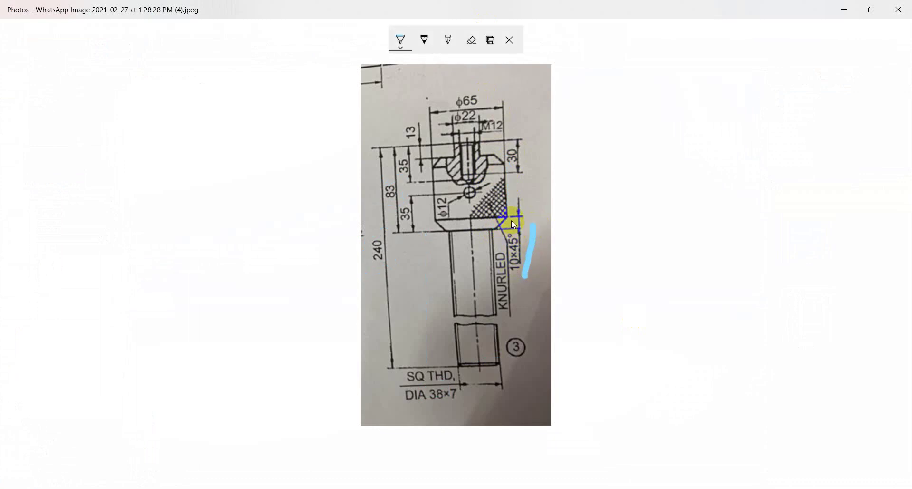
drag(509, 221, 507, 229)
drag(494, 155, 495, 147)
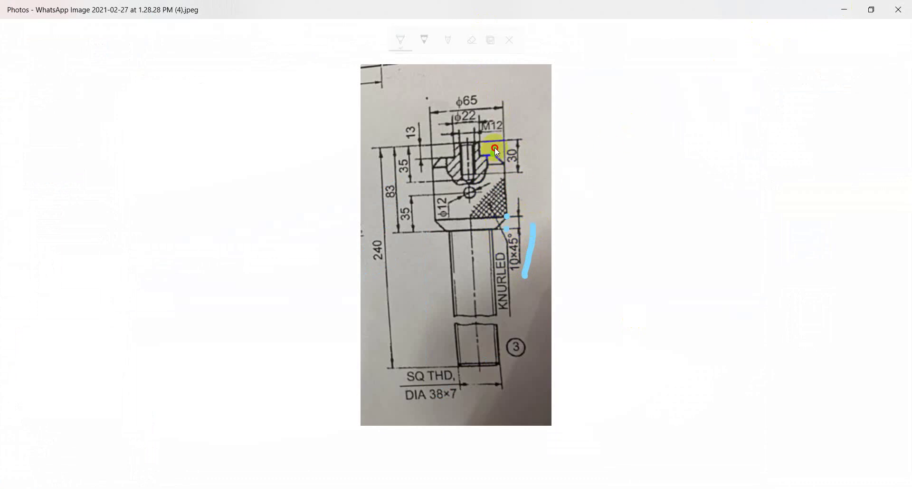
drag(440, 155, 438, 163)
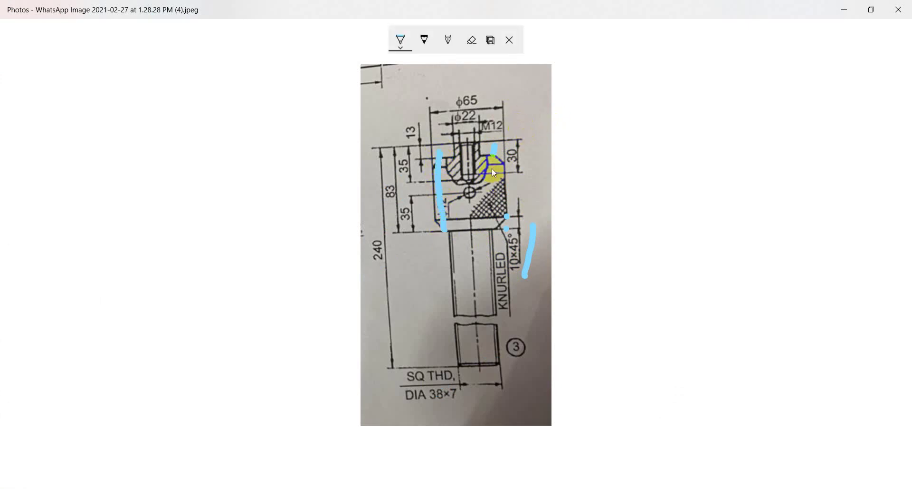
click(496, 229)
drag(512, 240, 500, 232)
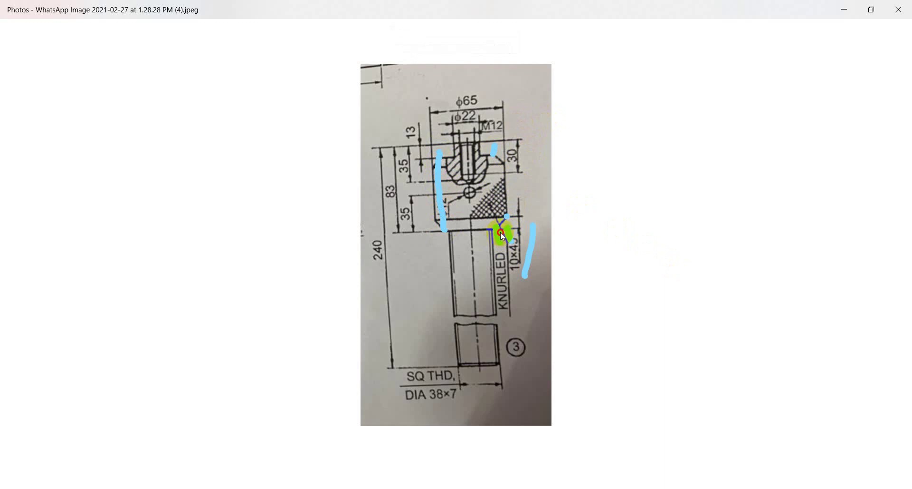
drag(448, 101, 462, 92)
click(458, 110)
drag(525, 157, 489, 158)
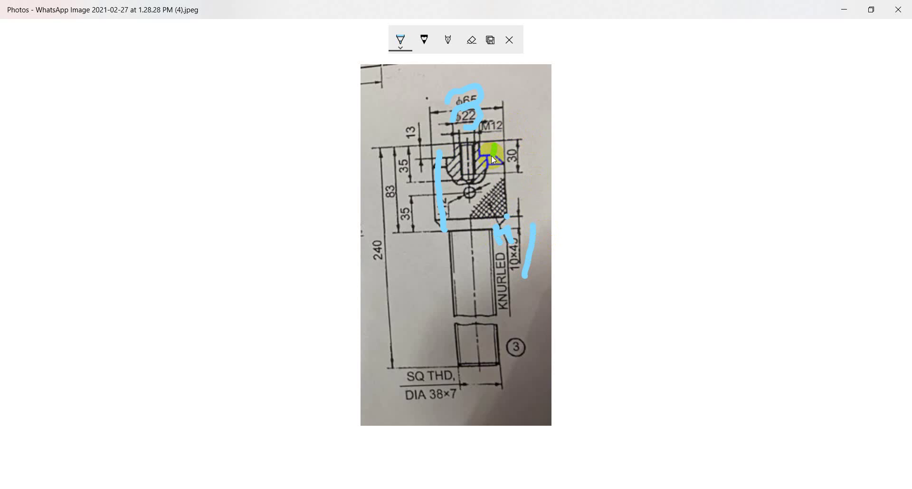
drag(490, 150, 461, 158)
click(471, 49)
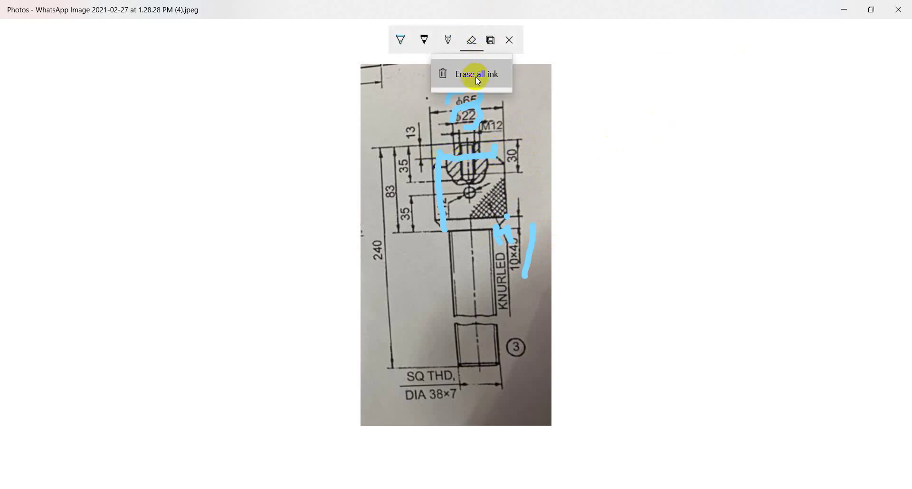
click(475, 73)
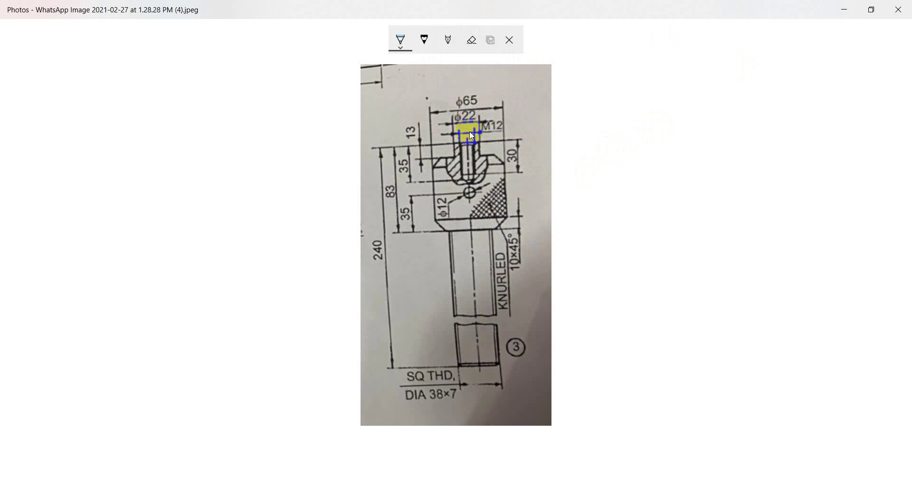
Outline the M12 tapped hole, add a few ink dots, then wipe all ink.
drag(455, 156, 443, 160)
drag(468, 148, 494, 153)
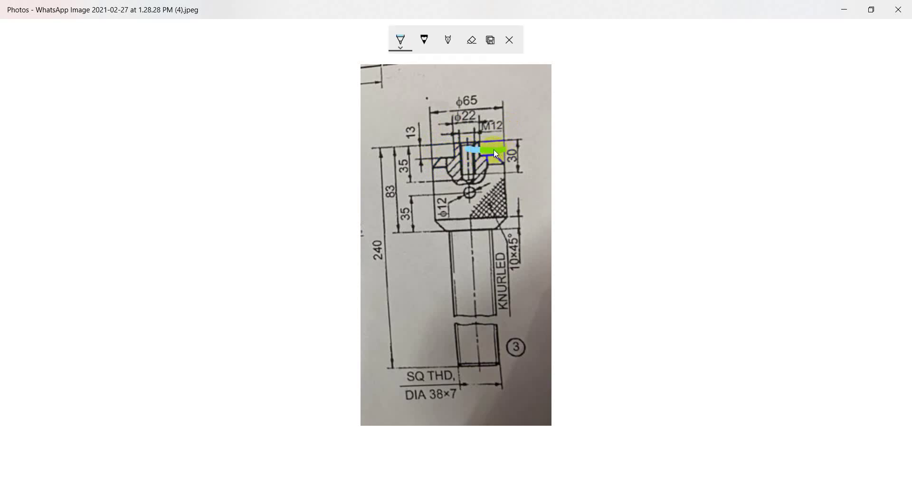
click(524, 152)
click(479, 103)
click(476, 75)
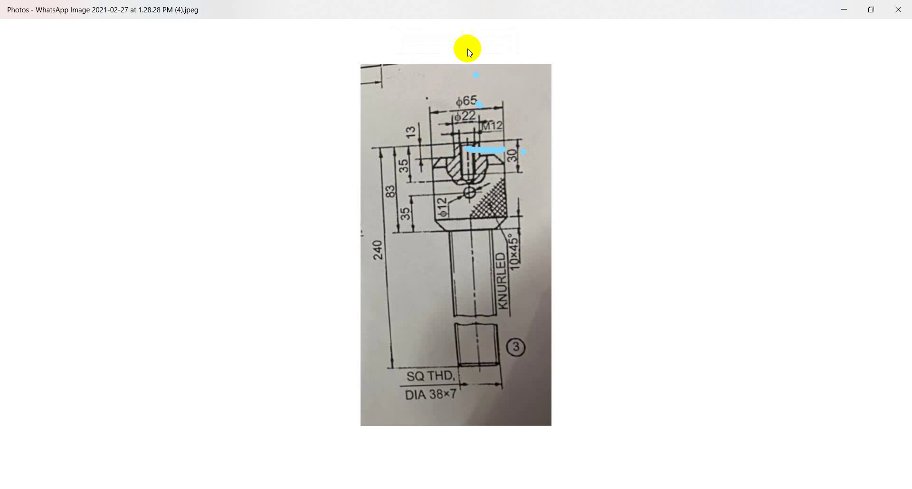
click(473, 45)
click(476, 72)
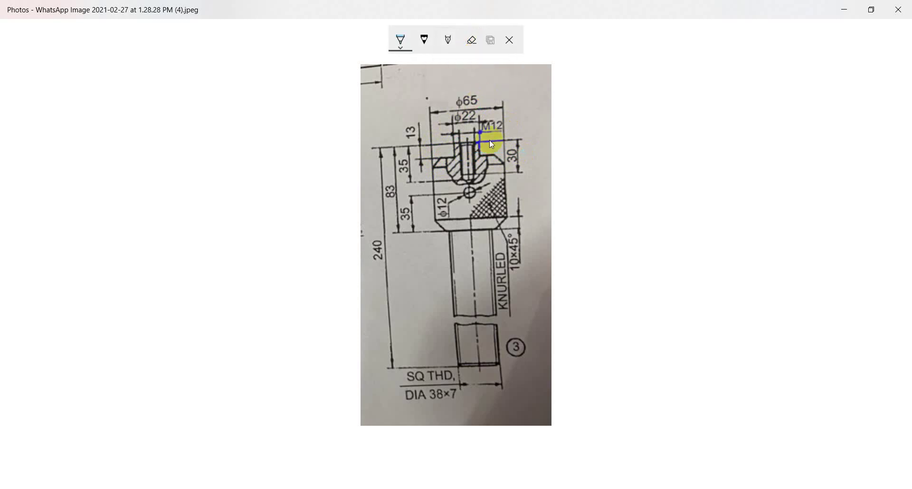
Mark the M12 hole area once more, clear the ink, and minimize Photos.
mouse_move(476, 148)
mouse_down()
mouse_move(490, 142)
mouse_move(484, 150)
mouse_up()
click(470, 47)
click(471, 72)
click(839, 10)
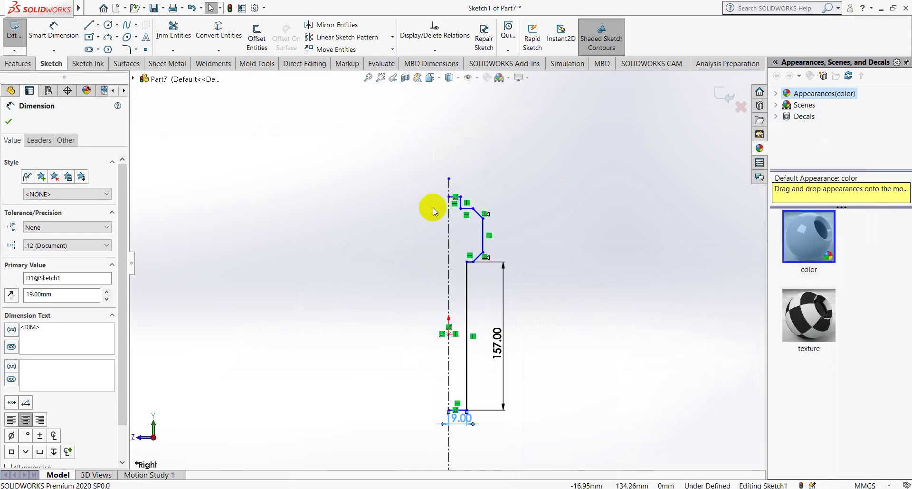
Dimension the head's short top horizontal line to 11.5 mm.
click(53, 28)
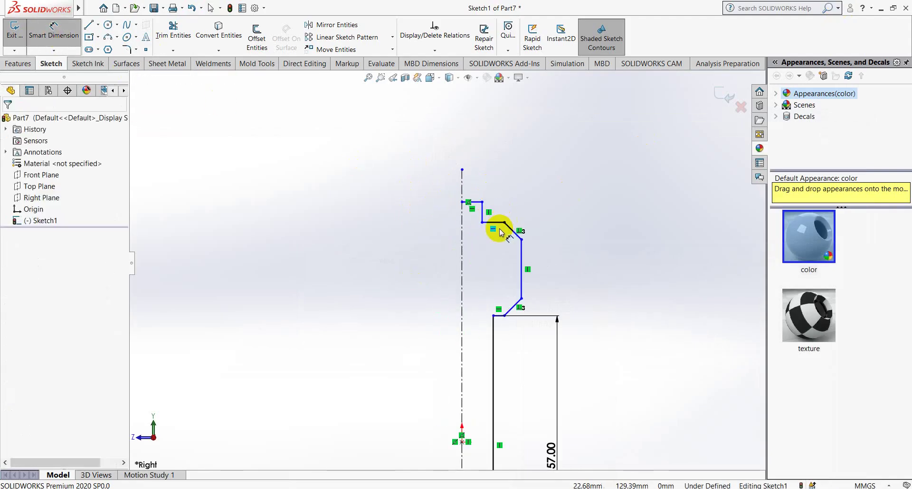
click(497, 211)
click(489, 195)
text(11)
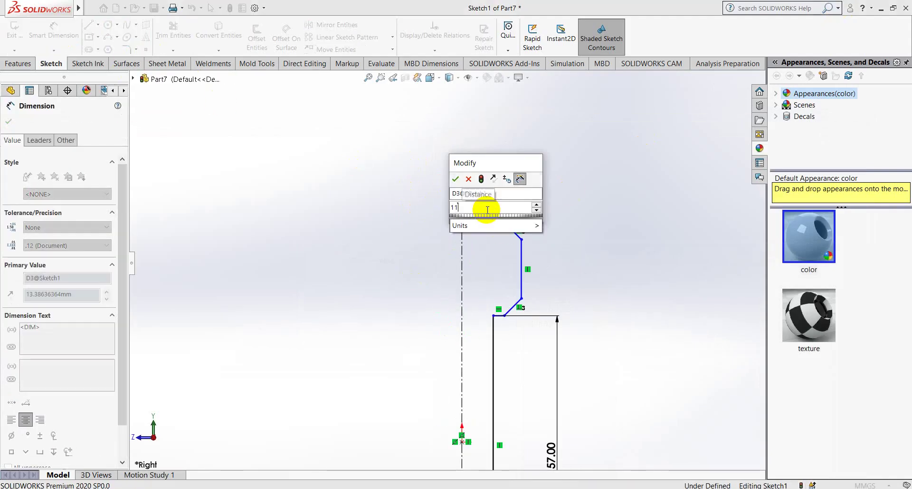
text(.5)
key(Return)
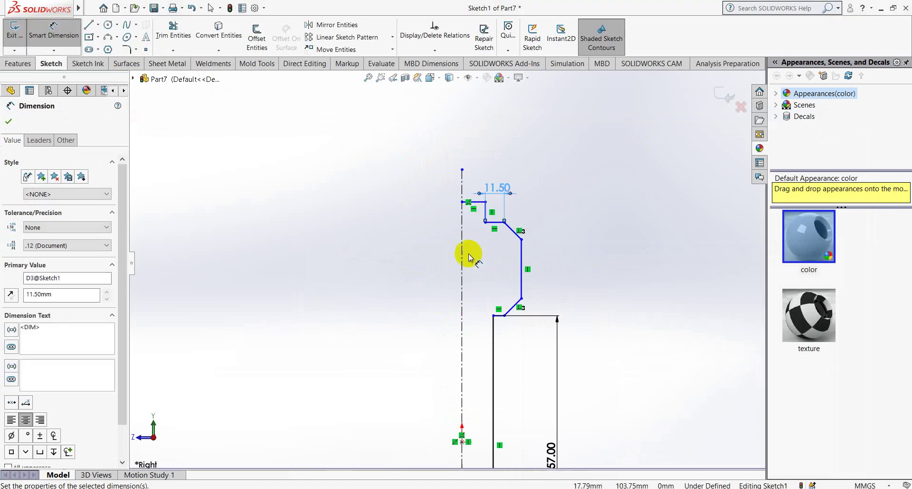
drag(494, 186, 513, 205)
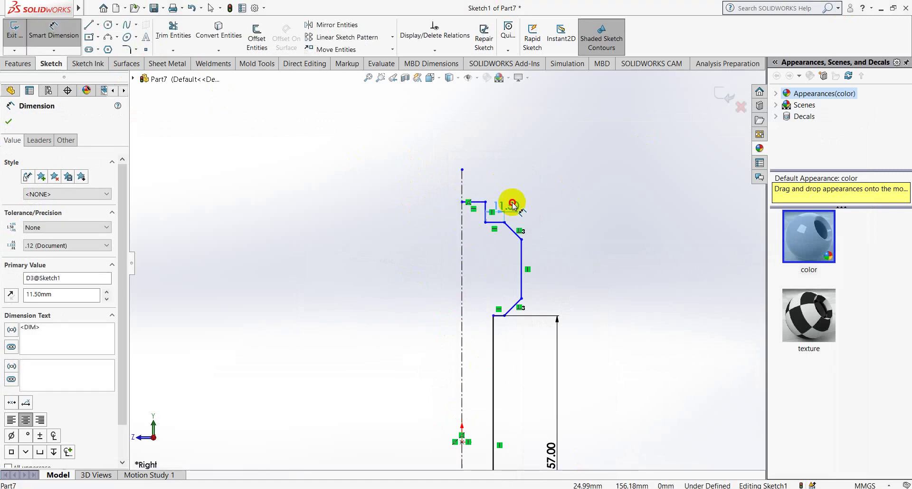
click(211, 7)
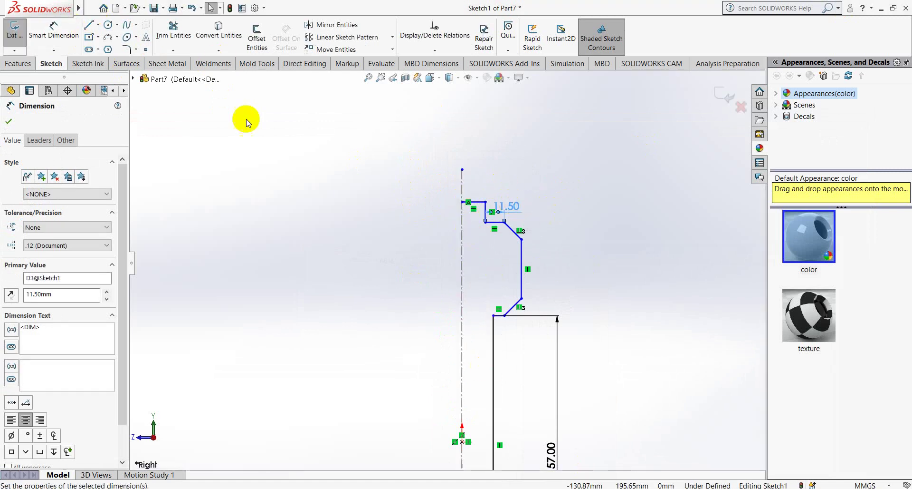
Add a Vertical relation between the lower chamfer corner point and its matching upper point.
ctrl+click(504, 315)
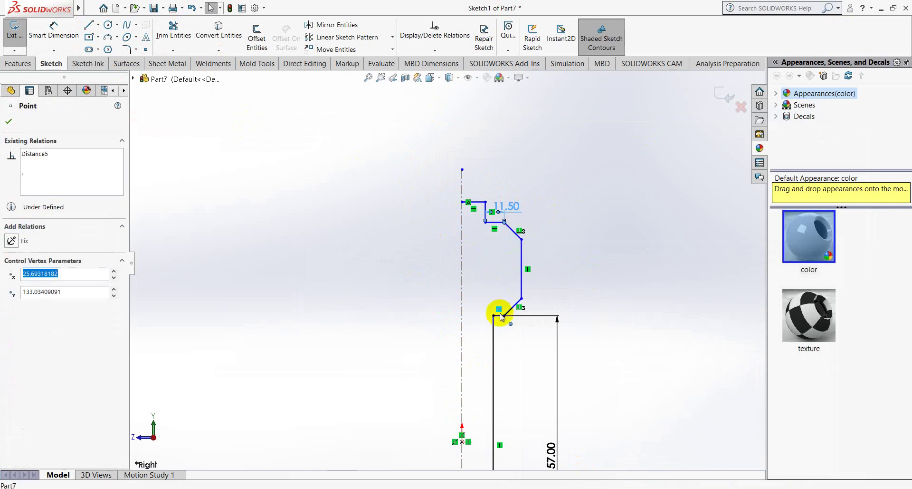
click(160, 230)
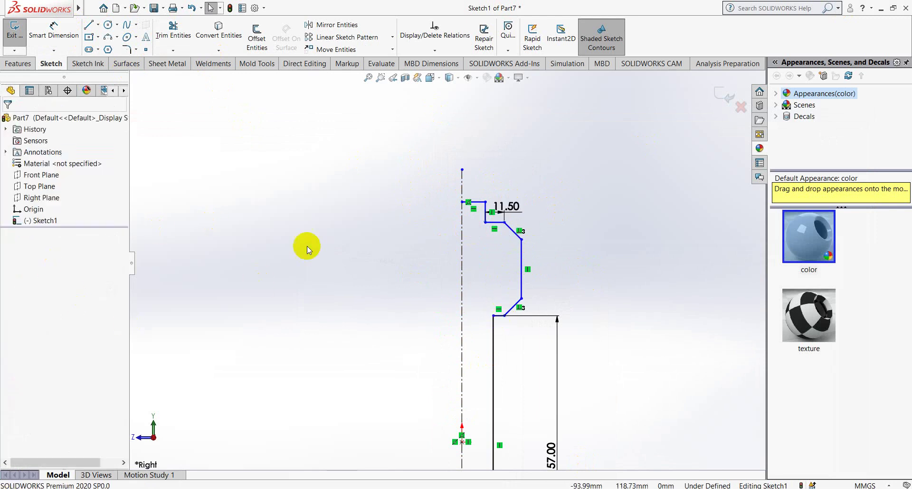
click(504, 315)
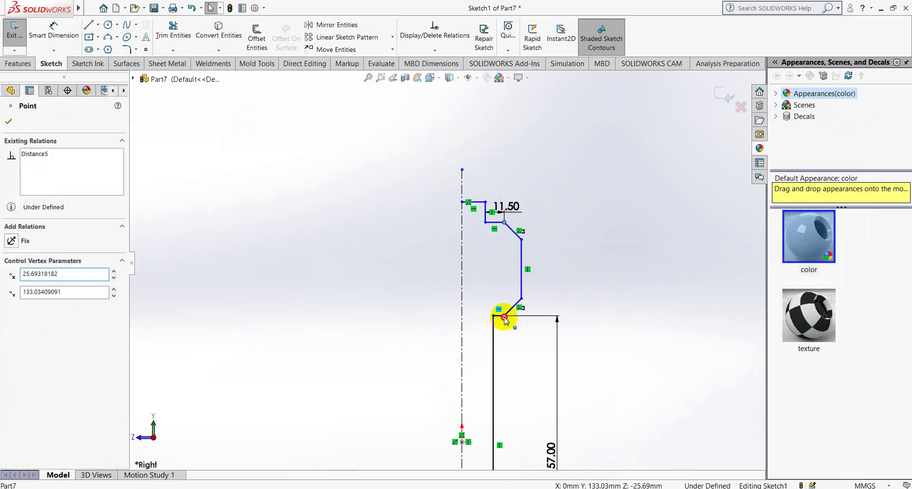
ctrl+click(504, 316)
click(12, 308)
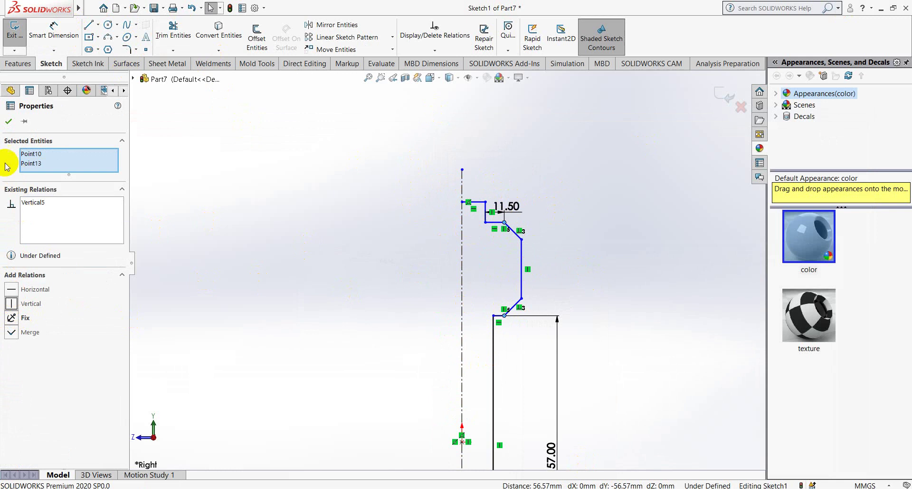
click(8, 120)
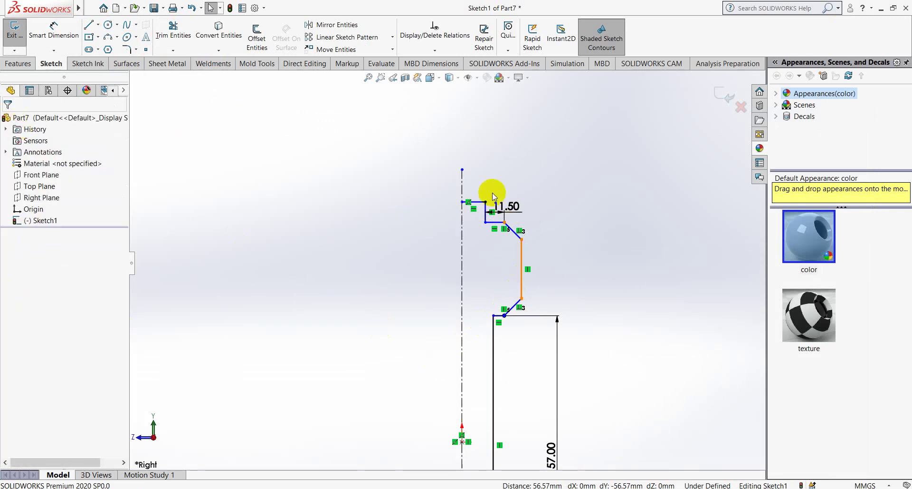
drag(505, 206, 500, 195)
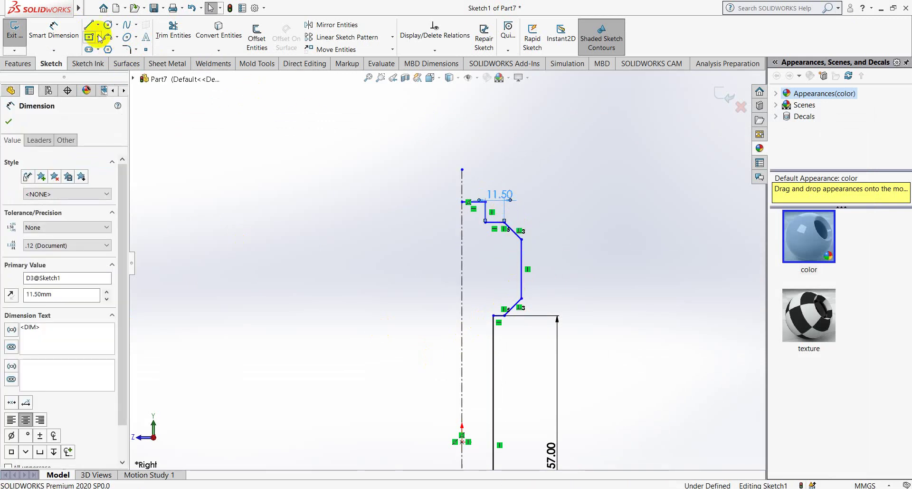
Give the lower and upper chamfer lines 10 mm vertical height dimensions.
click(53, 30)
click(522, 300)
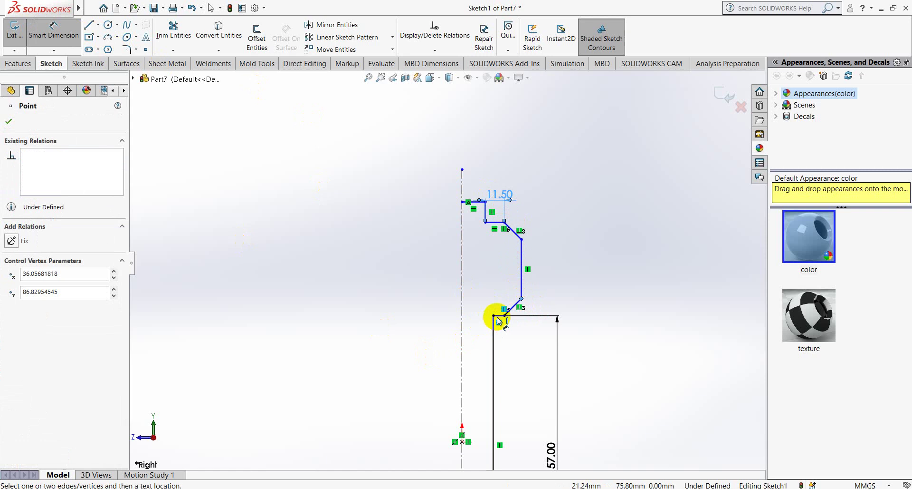
click(525, 315)
click(541, 305)
text(10)
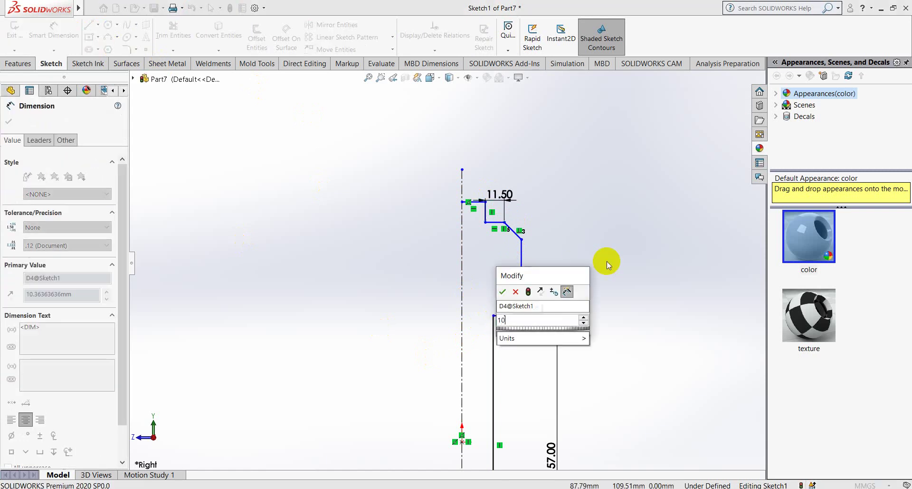
key(Return)
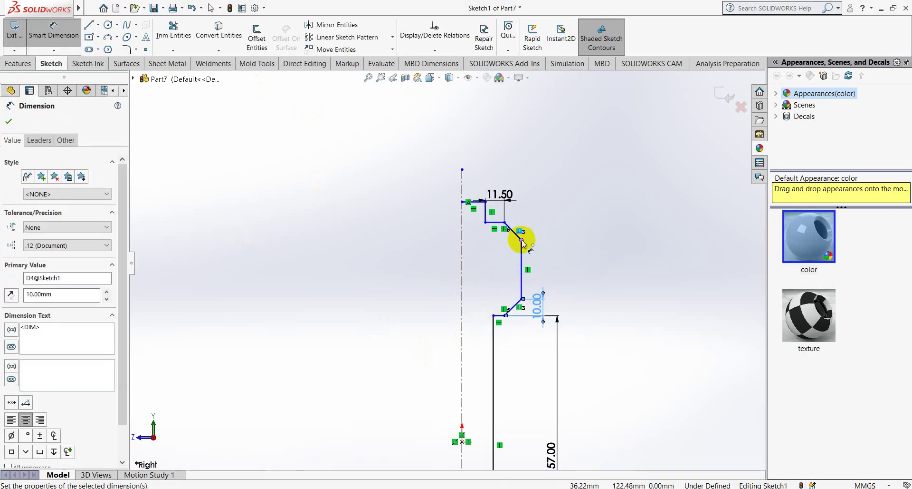
click(522, 239)
click(504, 222)
click(547, 231)
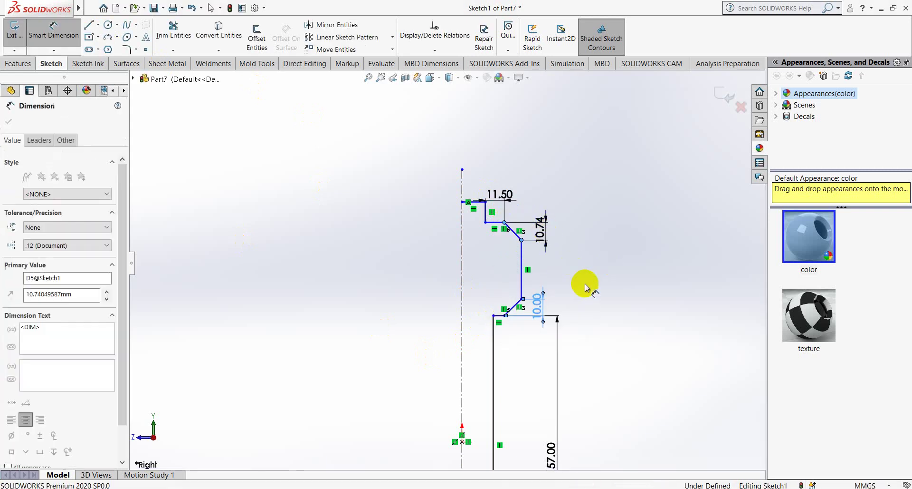
text(10)
key(Return)
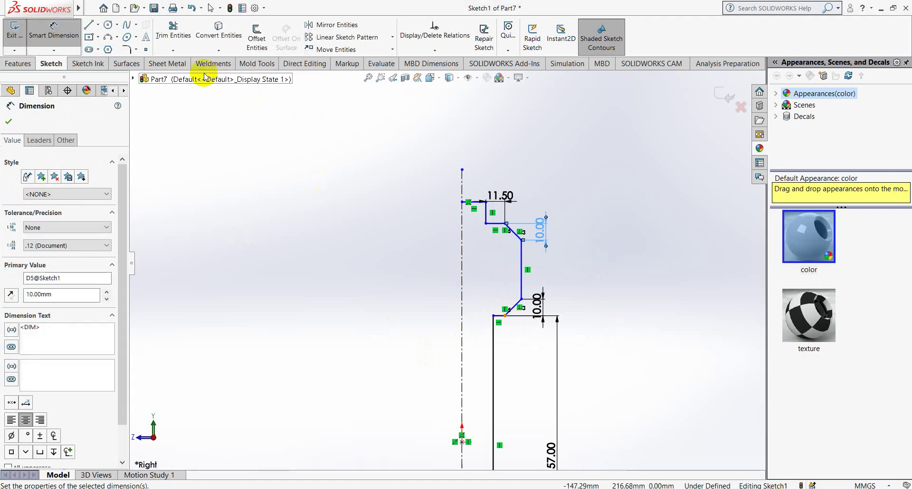
Discard an over-defining angle dimension on the lower chamfer and reselect its lines.
click(505, 315)
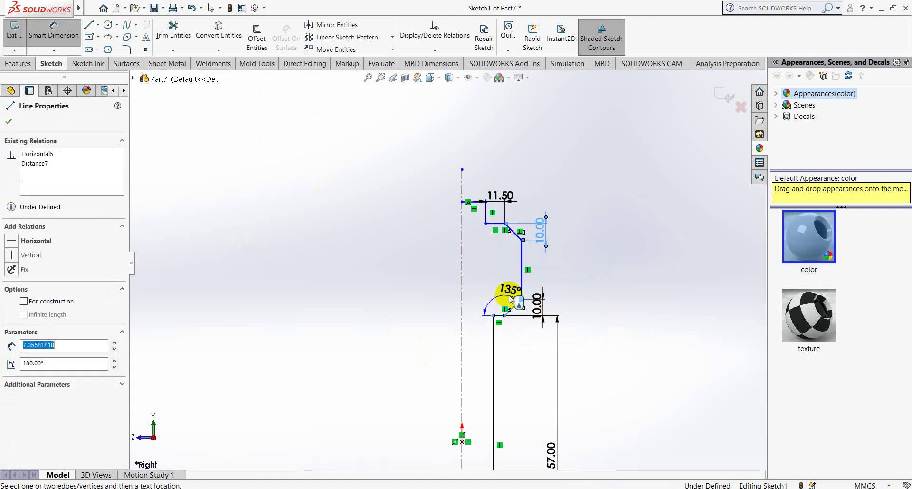
click(553, 315)
click(572, 317)
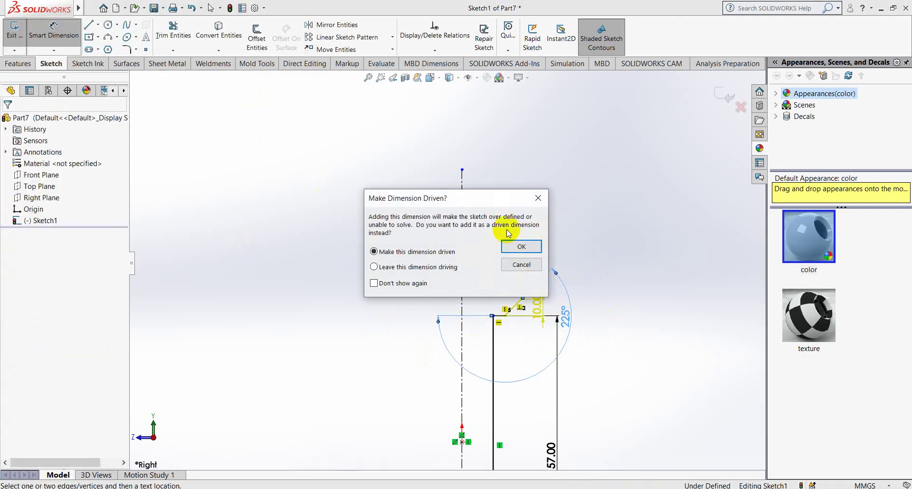
click(538, 198)
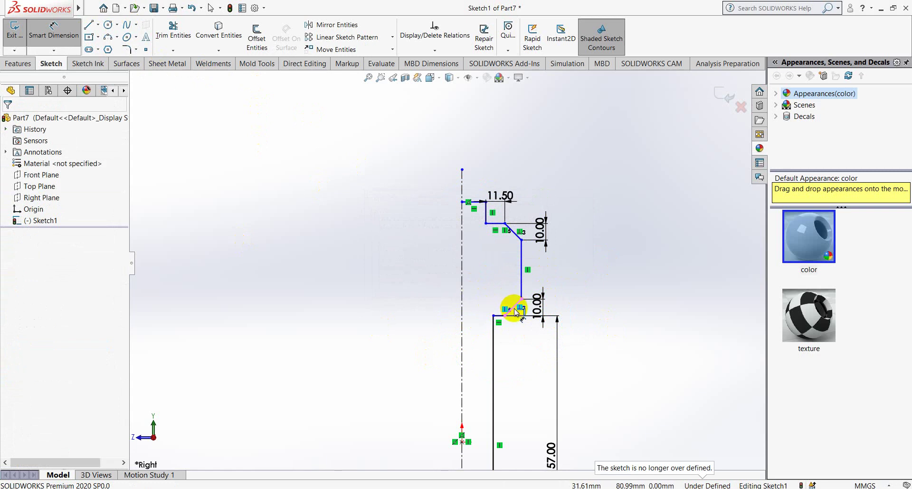
click(505, 315)
click(503, 315)
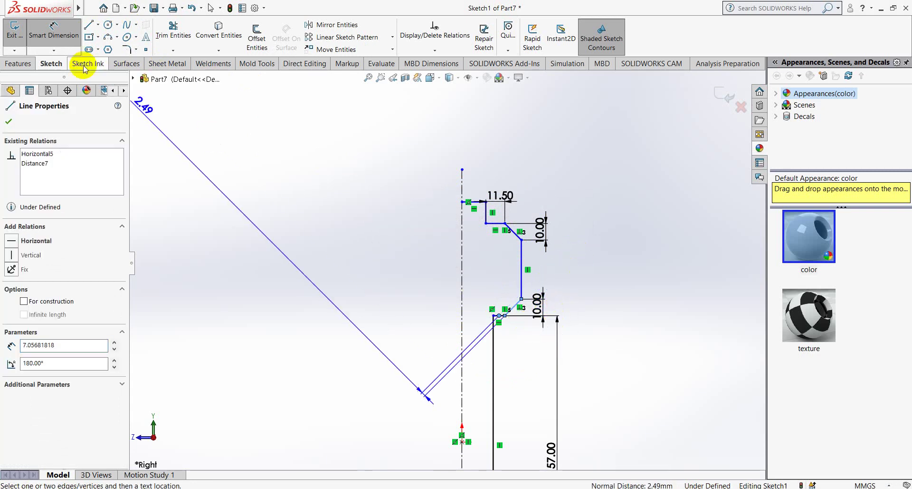
click(60, 33)
scroll(505, 315, down, 2)
scroll(505, 316, down, 3)
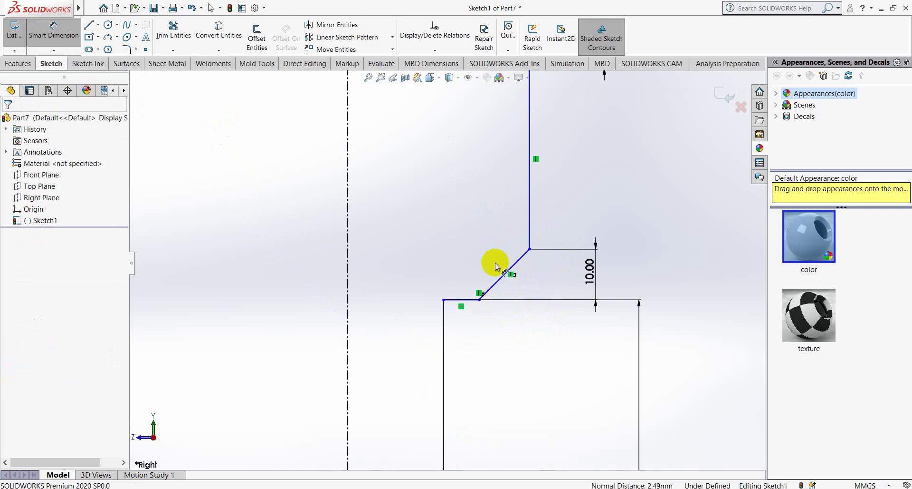
click(502, 278)
click(535, 287)
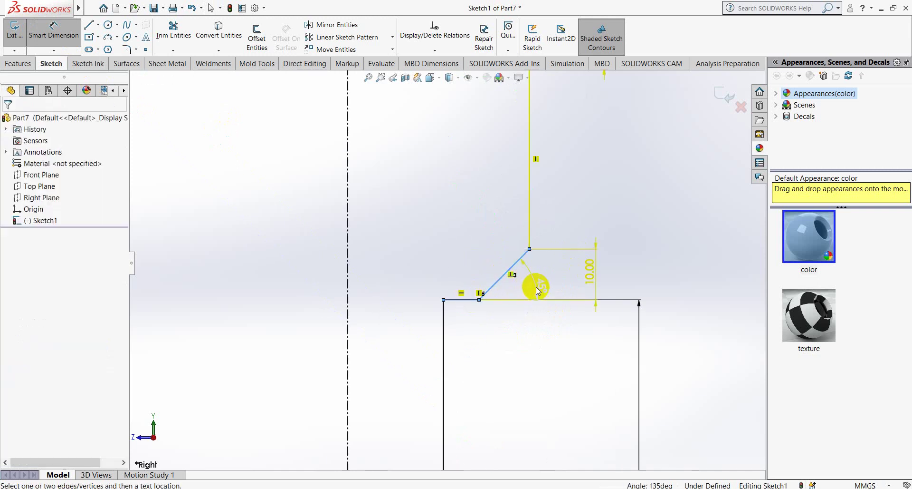
click(538, 198)
scroll(503, 195, up, 3)
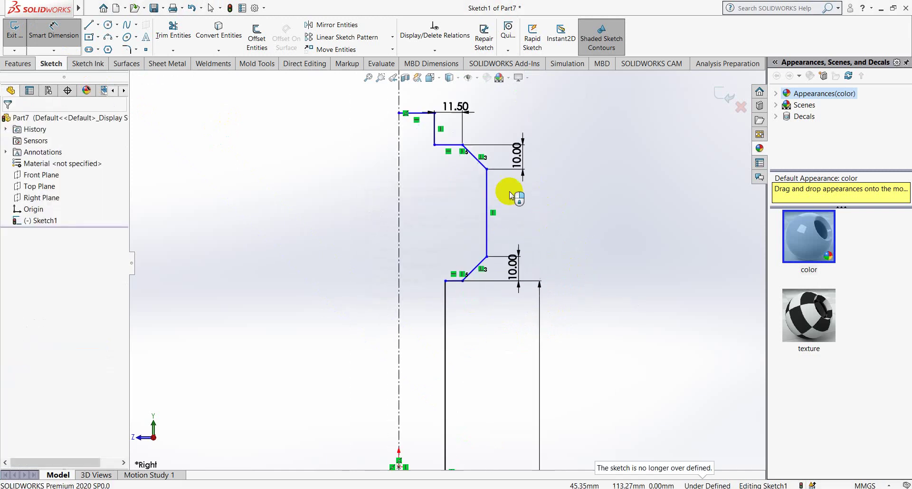
scroll(473, 159, down, 3)
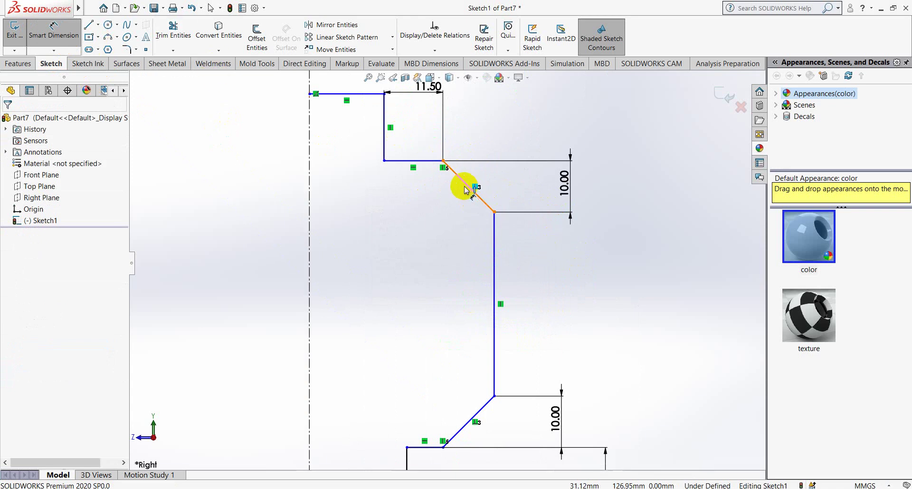
click(464, 188)
click(425, 160)
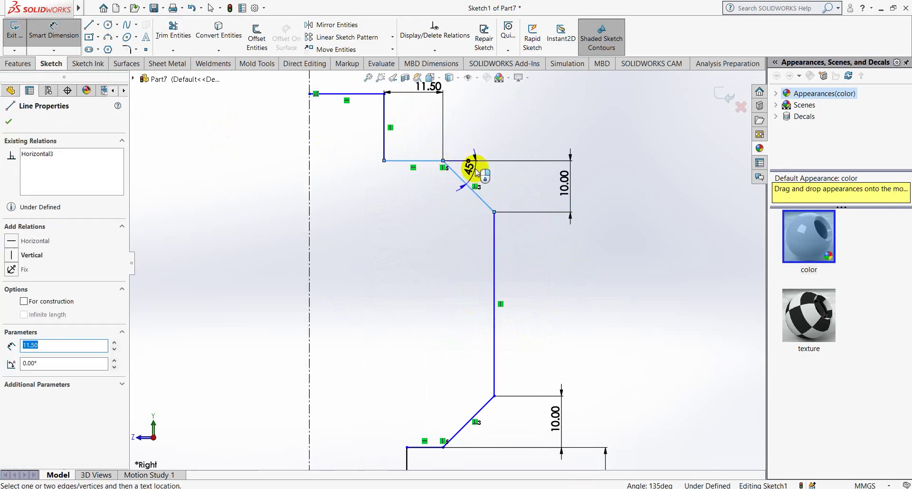
click(52, 38)
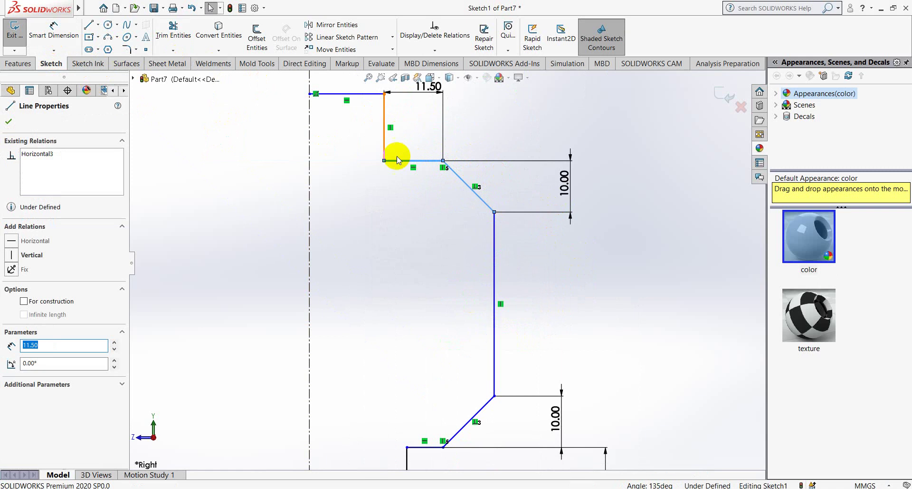
scroll(447, 262, up, 3)
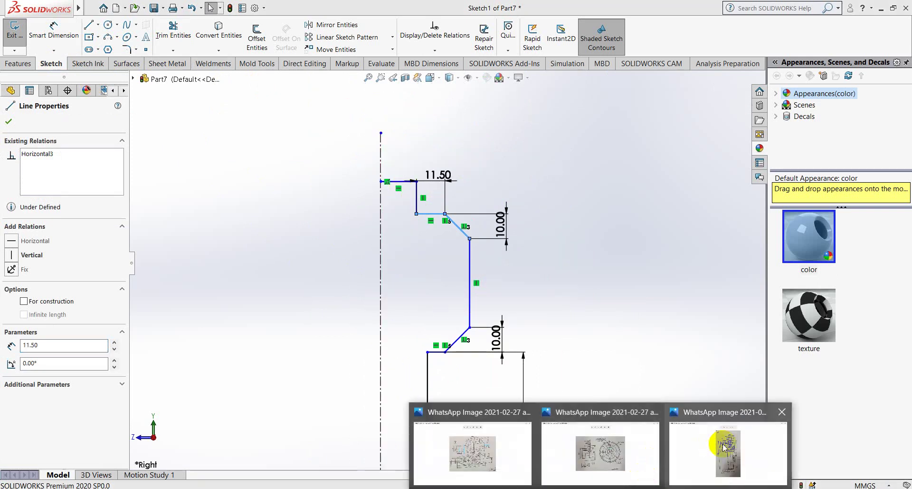
Ink the M12 hatch area and circle the 13 dimension on the handle drawing, then minimize Photos.
click(727, 446)
drag(480, 155, 468, 139)
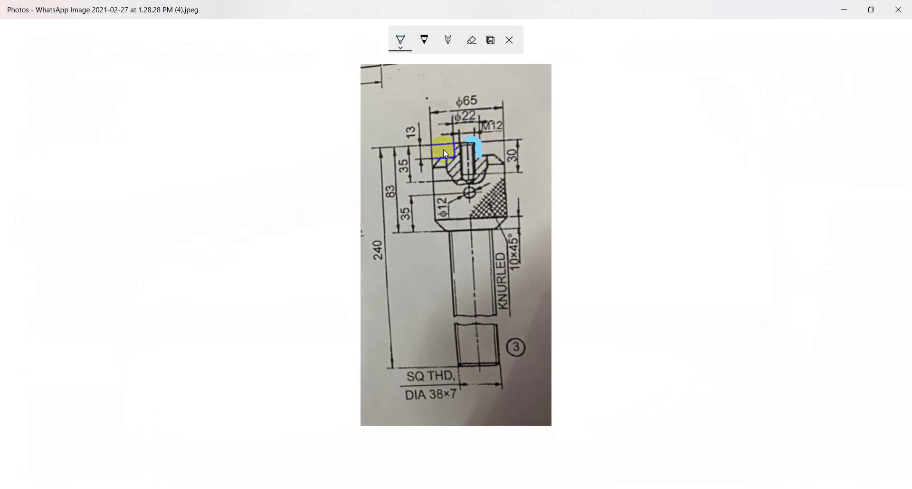
drag(415, 142, 478, 137)
click(846, 11)
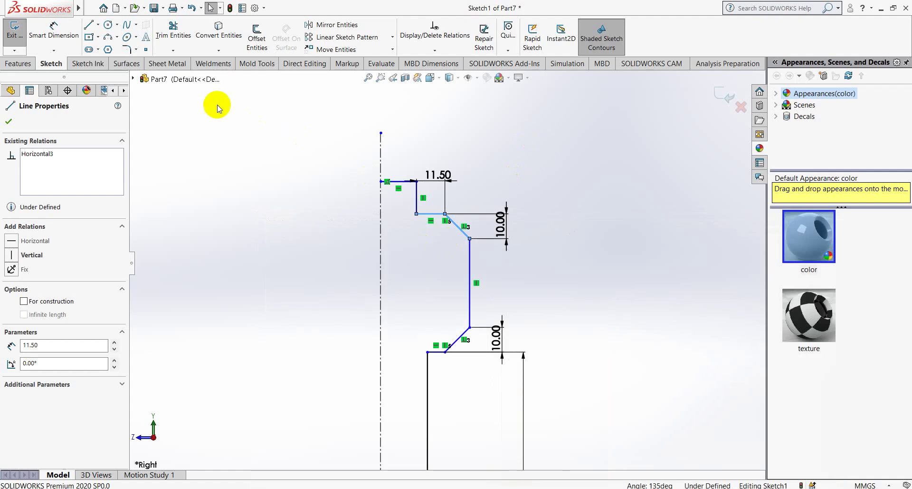
Dimension the head's short vertical line to 13 mm and its top point 11 mm from the centreline.
click(53, 30)
click(417, 195)
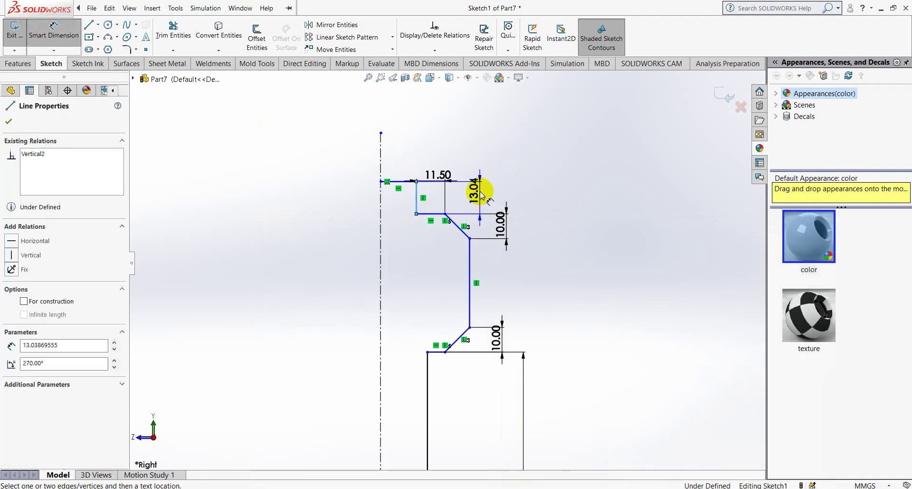
click(520, 165)
key(BackSpace)
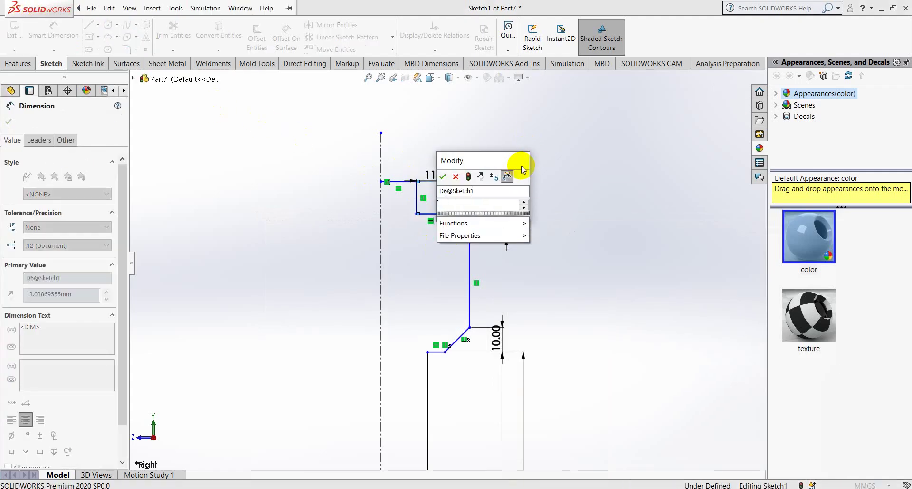
text(13)
key(Return)
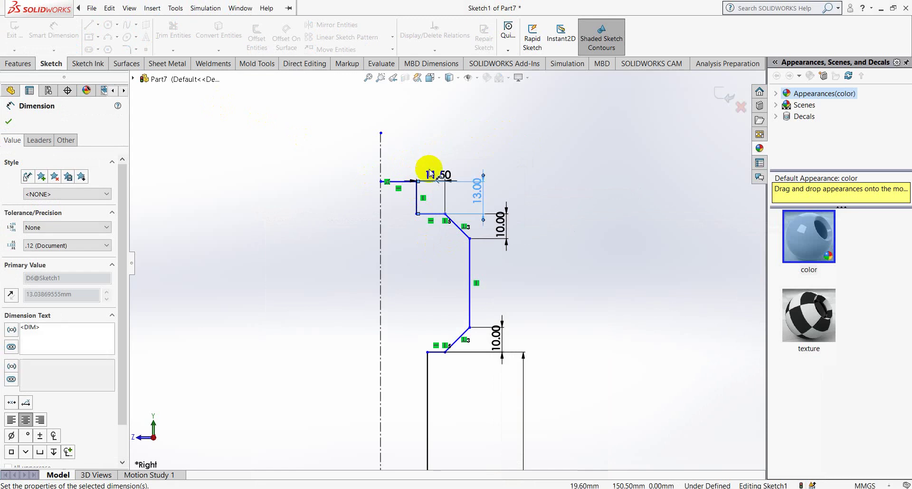
click(382, 153)
click(369, 144)
text(1)
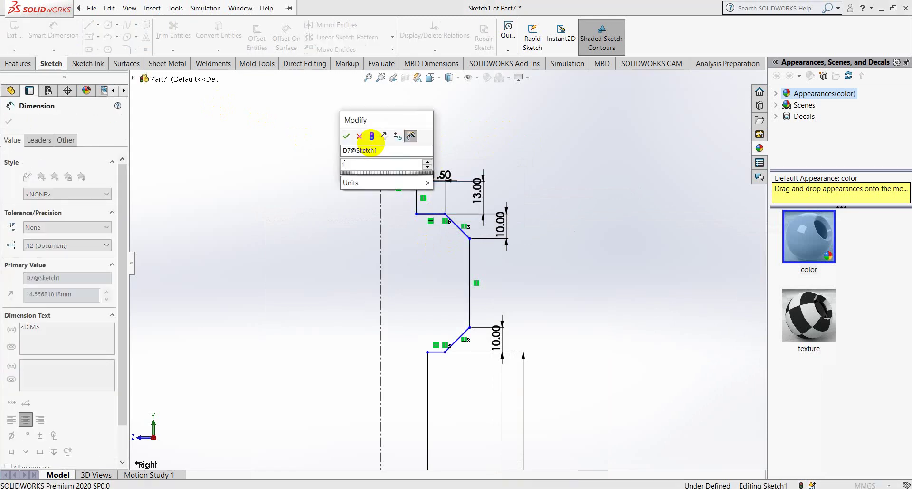
key(Return)
text(11)
key(Return)
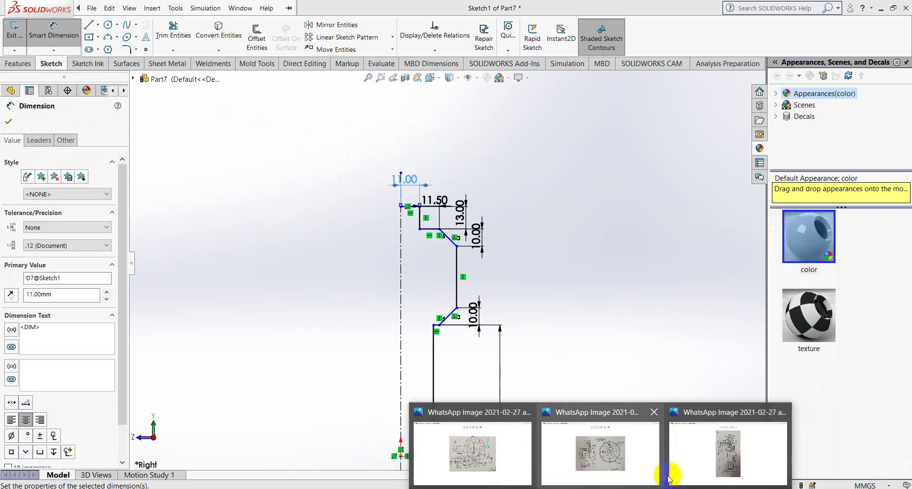
Ink a line across the knurled section and circle φ65 on the drawing, then minimize Photos.
click(670, 456)
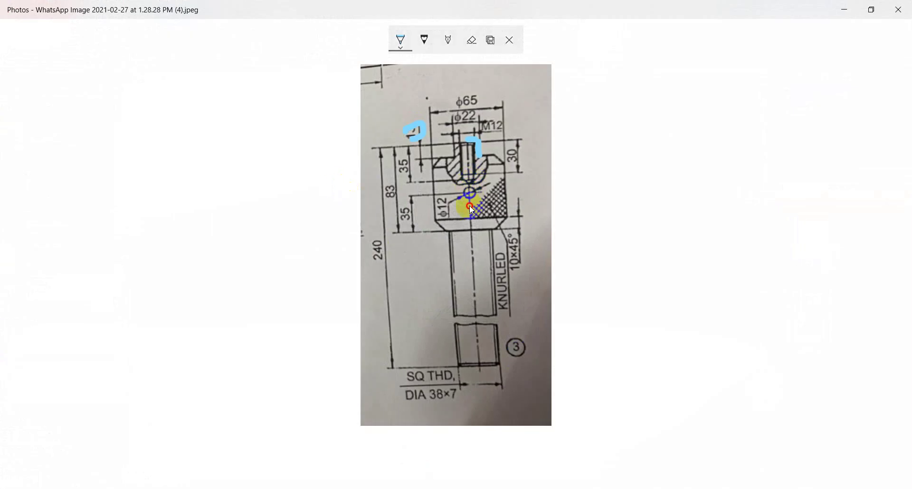
drag(469, 205, 509, 203)
mouse_move(444, 103)
mouse_down()
mouse_move(492, 88)
mouse_move(449, 102)
mouse_up()
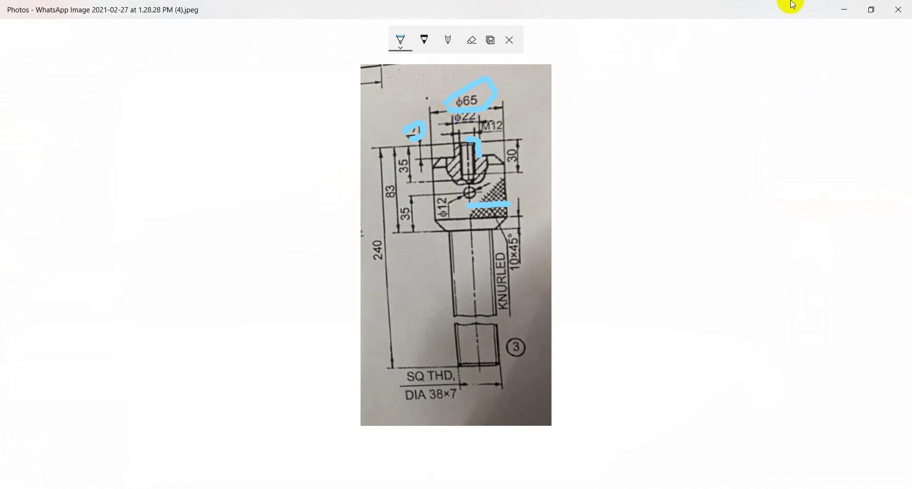
click(849, 16)
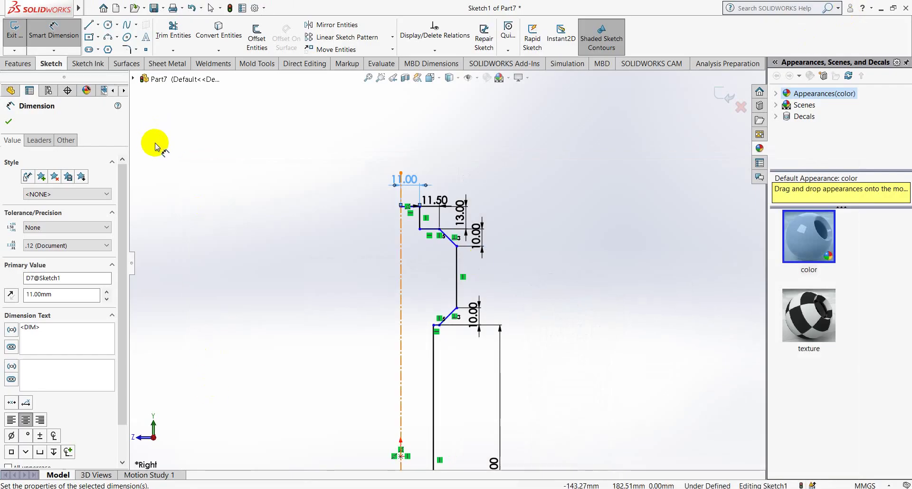
key(Escape)
click(457, 275)
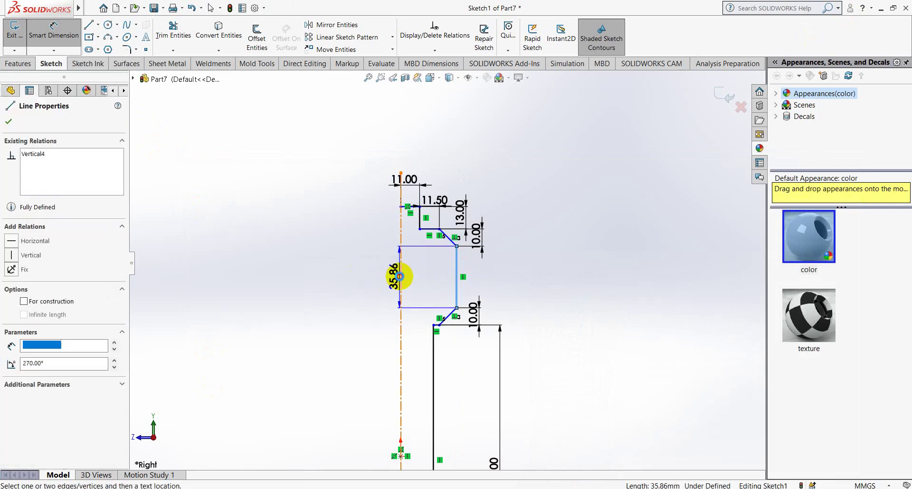
click(402, 269)
click(441, 270)
click(538, 198)
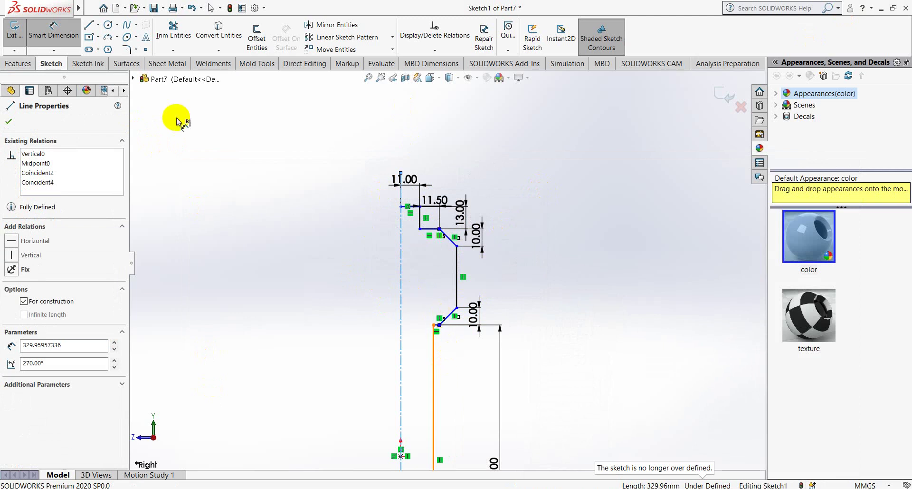
click(54, 50)
click(60, 37)
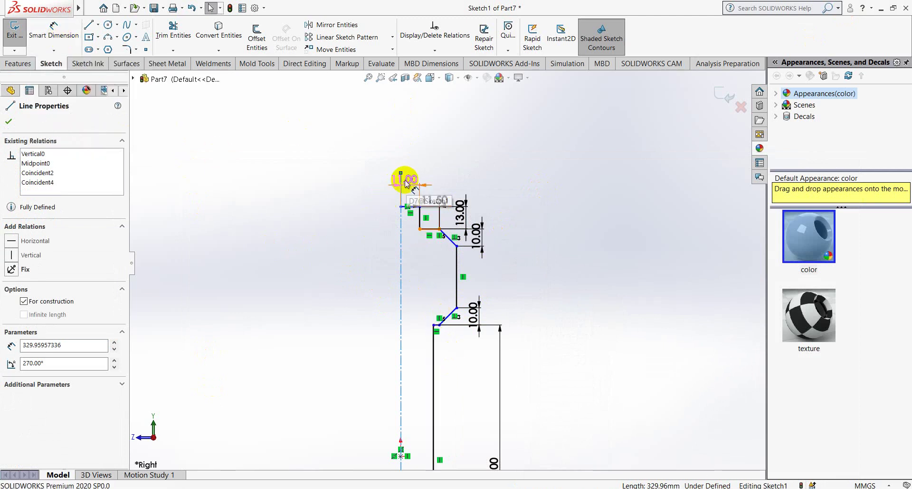
drag(406, 183, 413, 176)
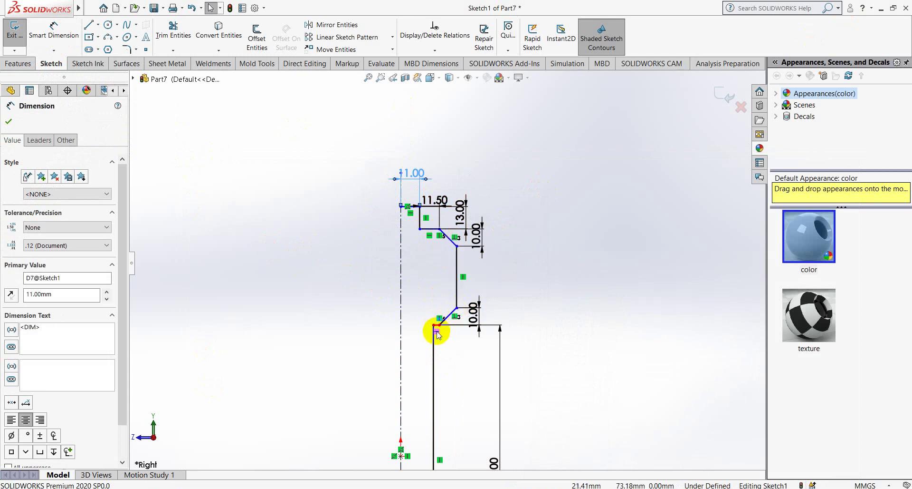
drag(473, 310, 472, 309)
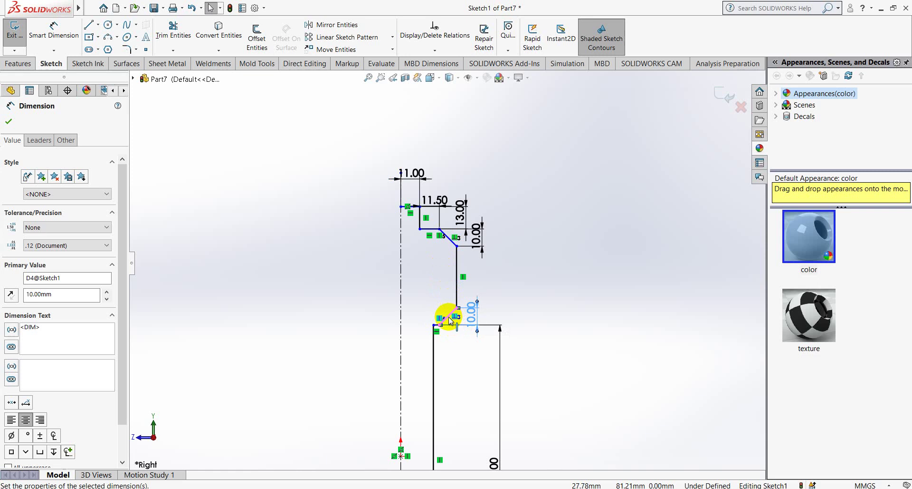
click(54, 33)
scroll(475, 318, down, 4)
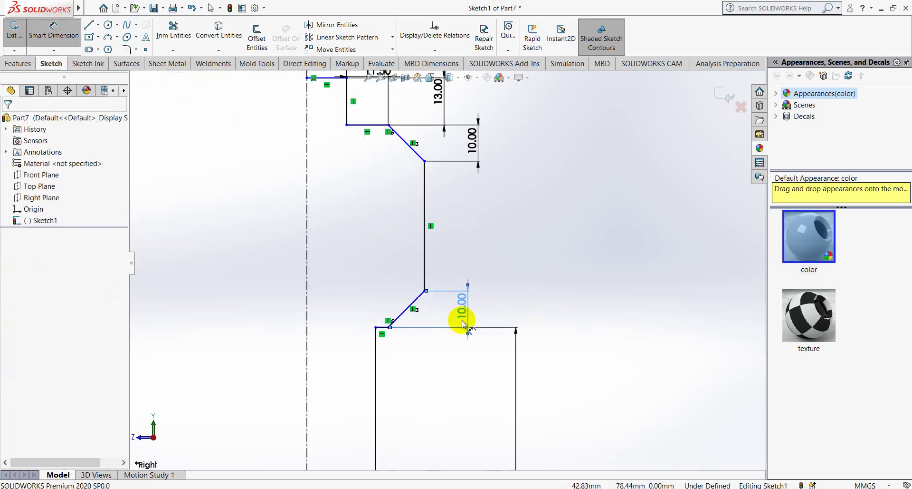
click(424, 290)
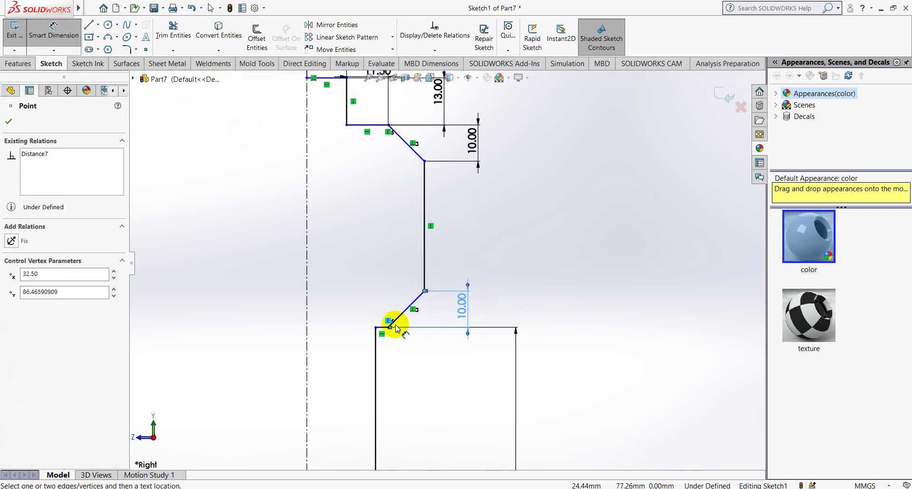
click(388, 328)
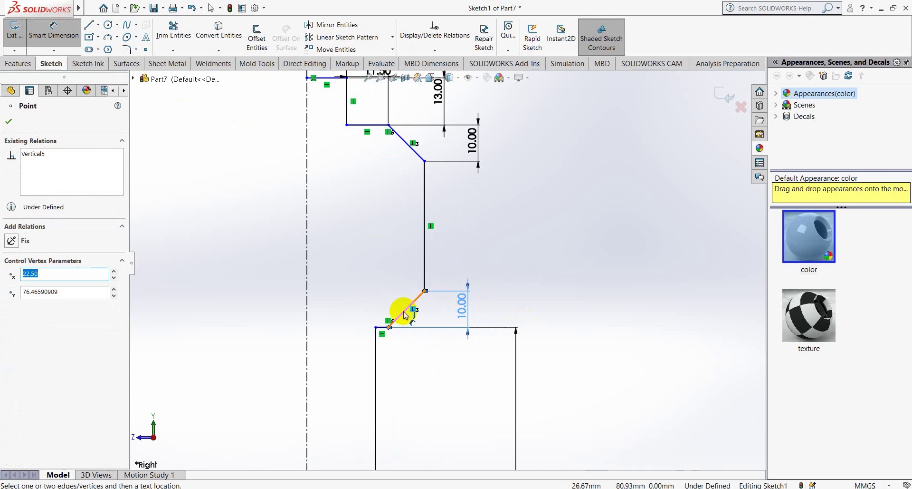
Cancel the stray dimension preview and zoom to view the whole handle profile.
click(67, 31)
scroll(433, 306, up, 3)
scroll(433, 306, up, 2)
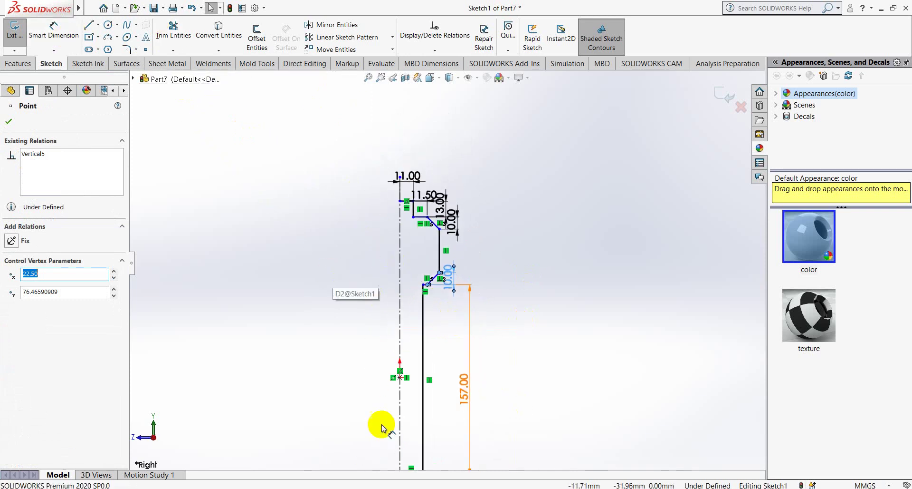
scroll(444, 346, down, 2)
scroll(428, 291, down, 2)
scroll(430, 281, down, 2)
scroll(430, 282, down, 2)
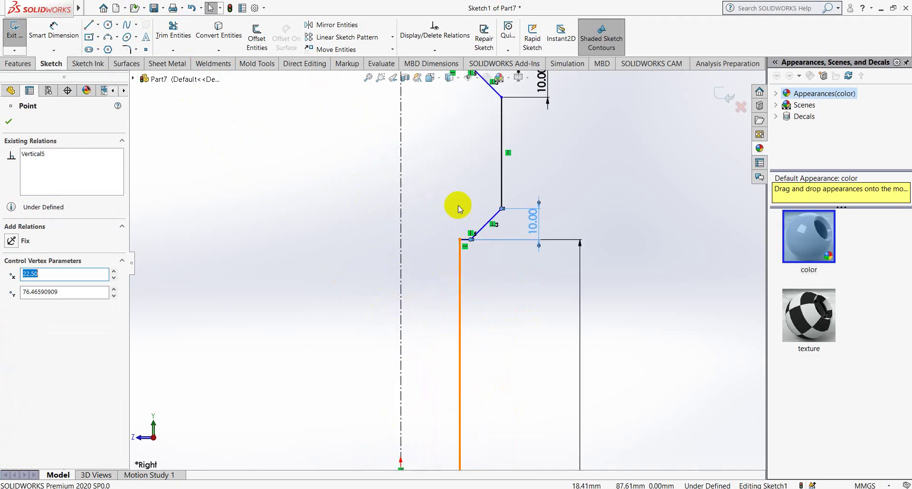
scroll(457, 205, up, 3)
scroll(486, 280, up, 2)
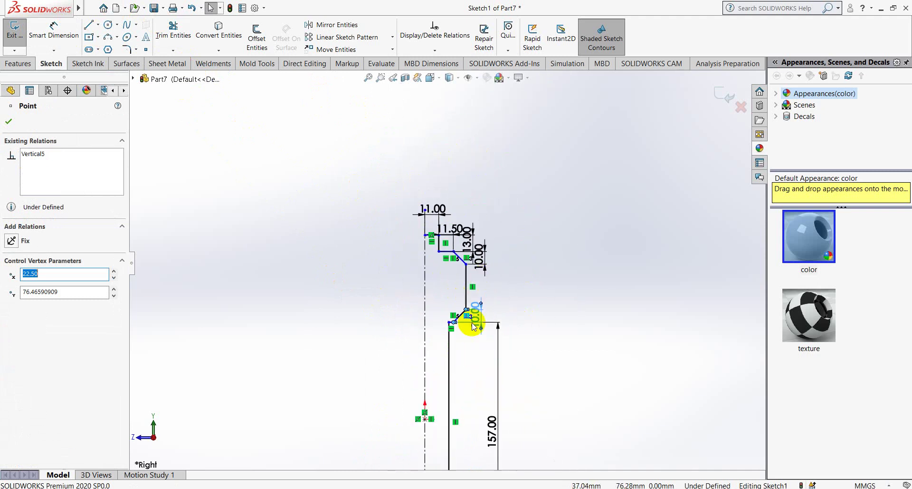
scroll(469, 320, up, 2)
scroll(482, 340, up, 2)
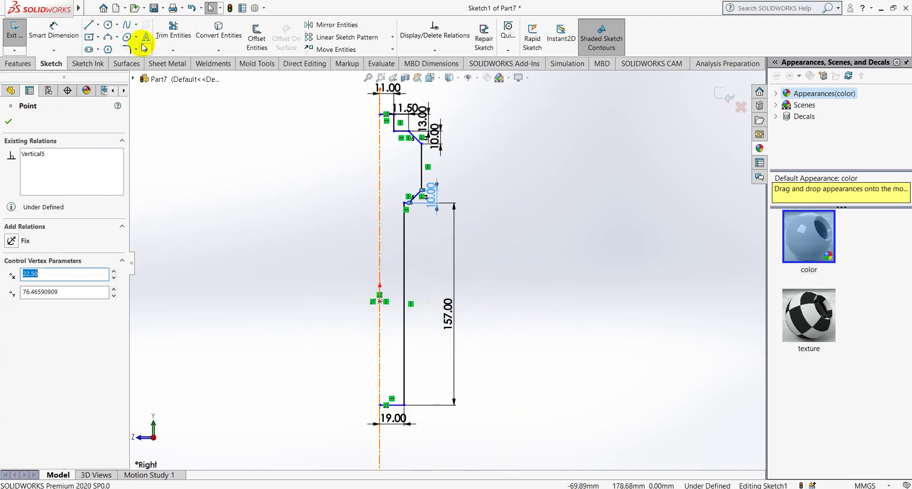
Dimension the profile from its top point to the bottom 19.00 line as 240 mm.
click(54, 30)
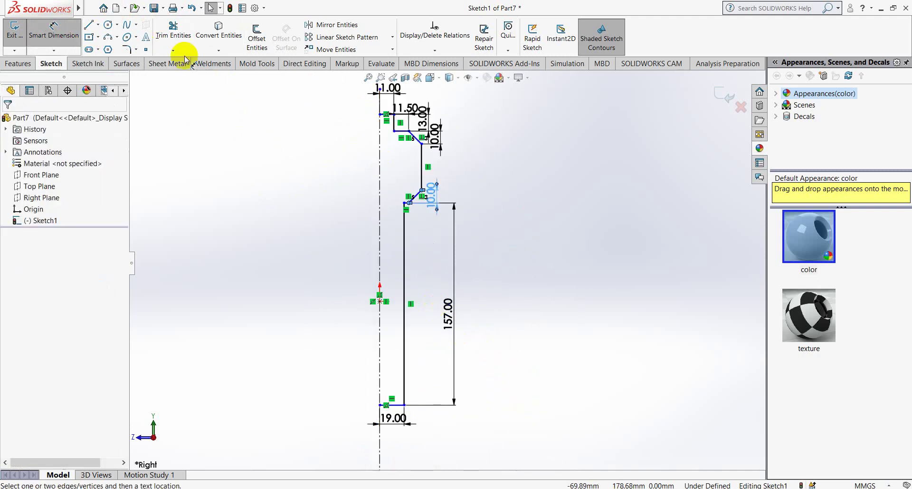
click(383, 115)
click(386, 404)
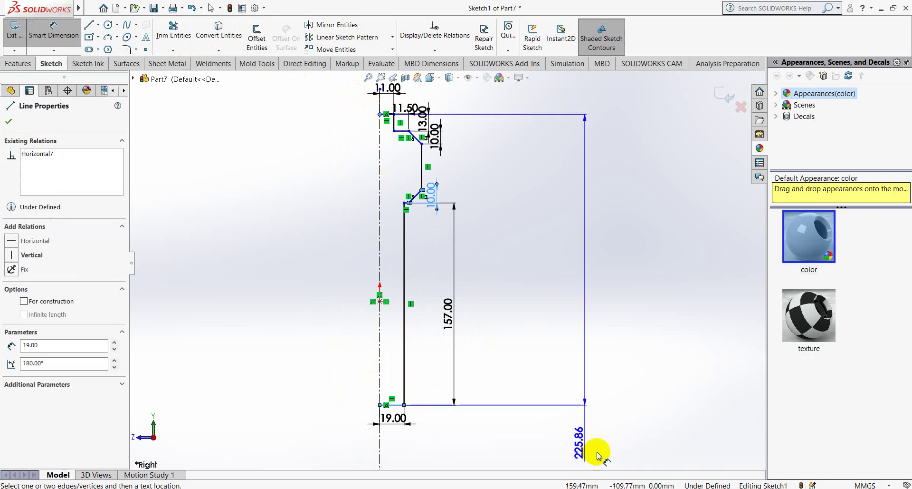
click(678, 458)
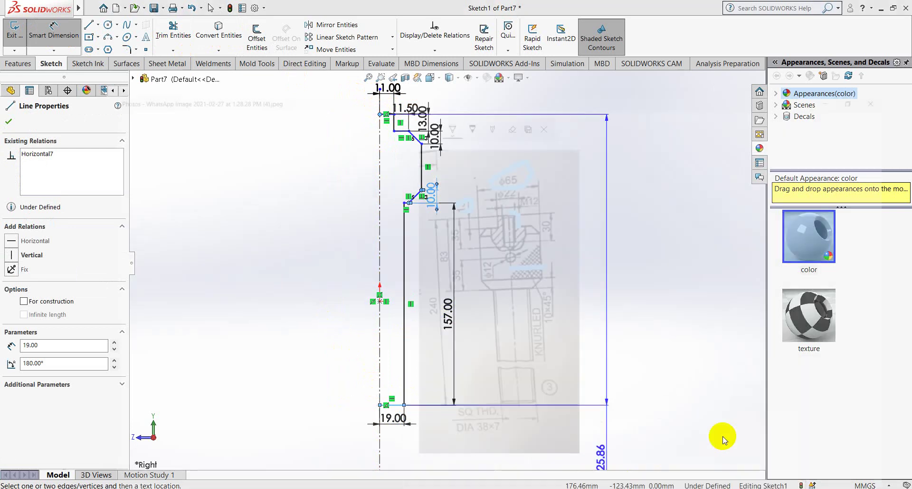
click(844, 10)
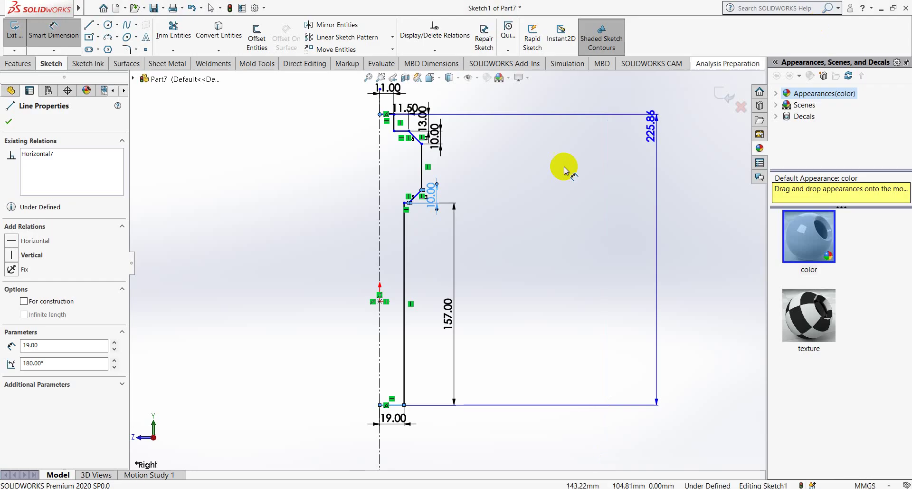
click(326, 307)
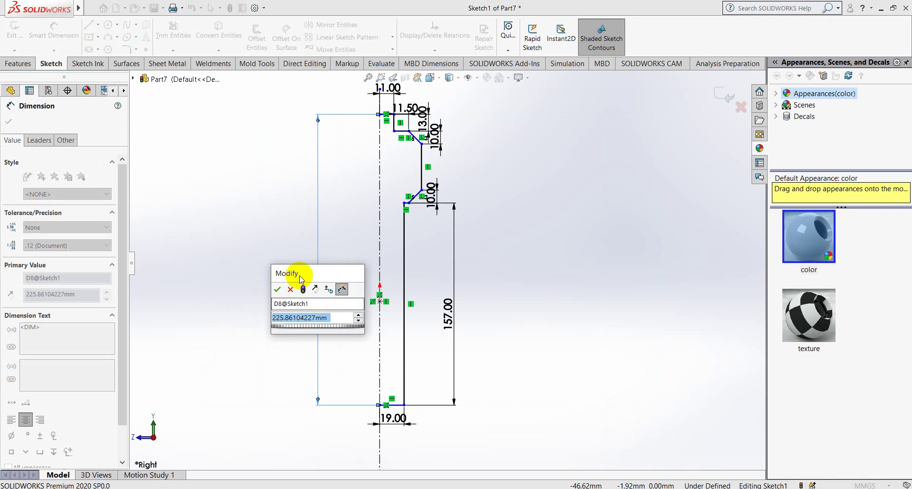
text(2)
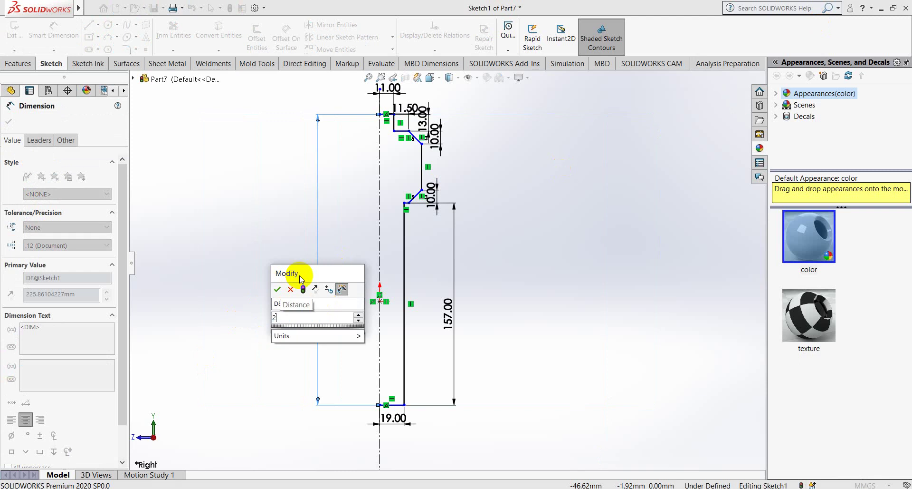
text(40)
key(Return)
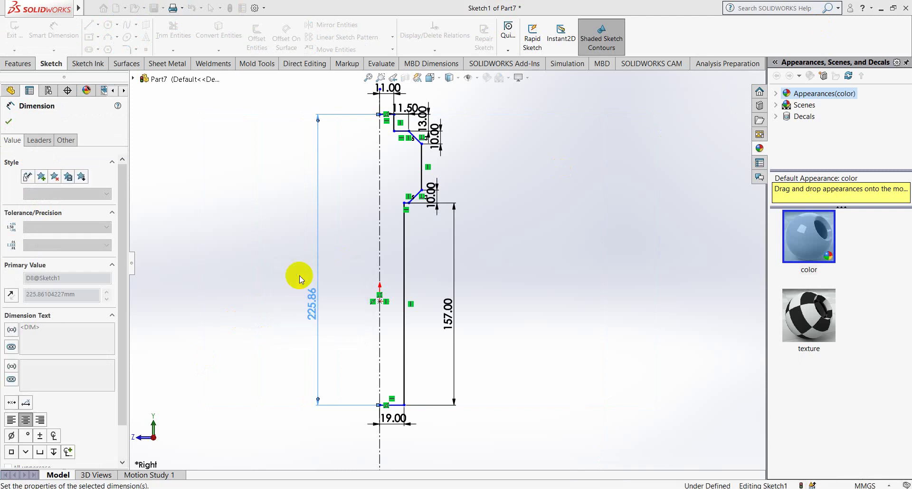
scroll(362, 270, up, 1)
scroll(428, 210, down, 1)
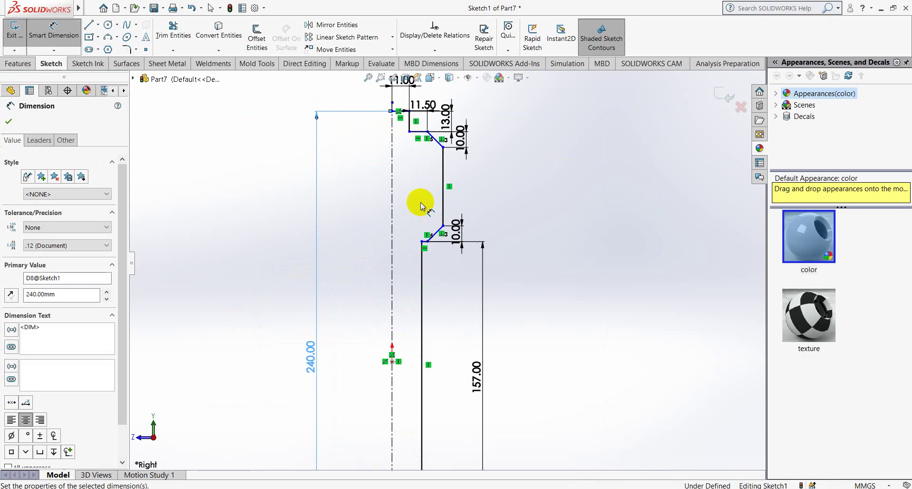
scroll(423, 180, down, 1)
scroll(425, 138, down, 1)
scroll(442, 309, up, 2)
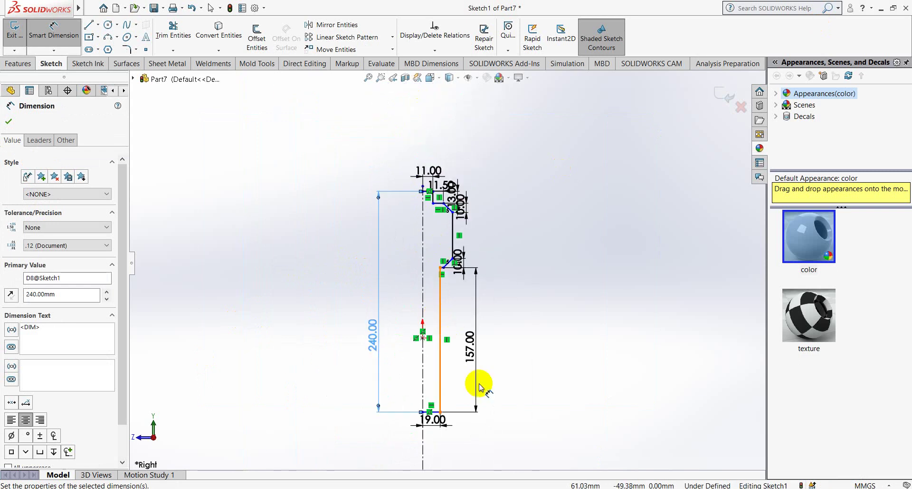
Exit the sketch and revolve the half-profile 360° Blind about its centreline to create Revolve1.
click(541, 208)
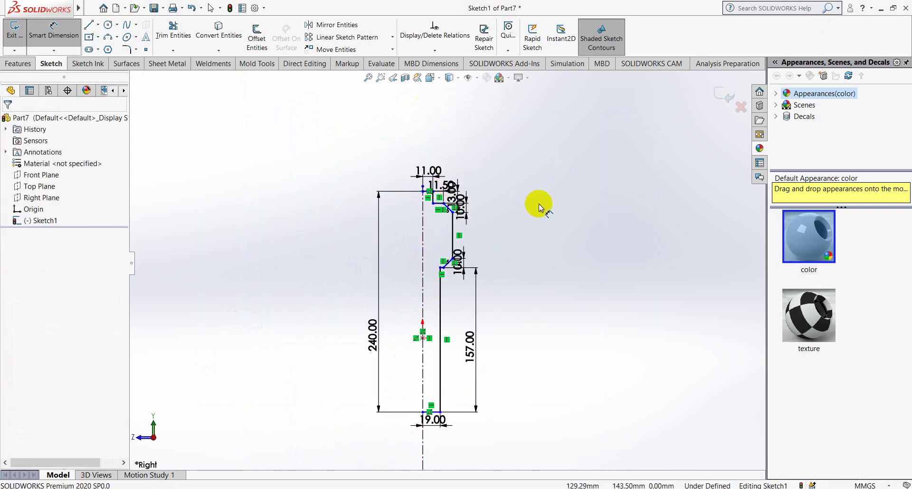
click(719, 93)
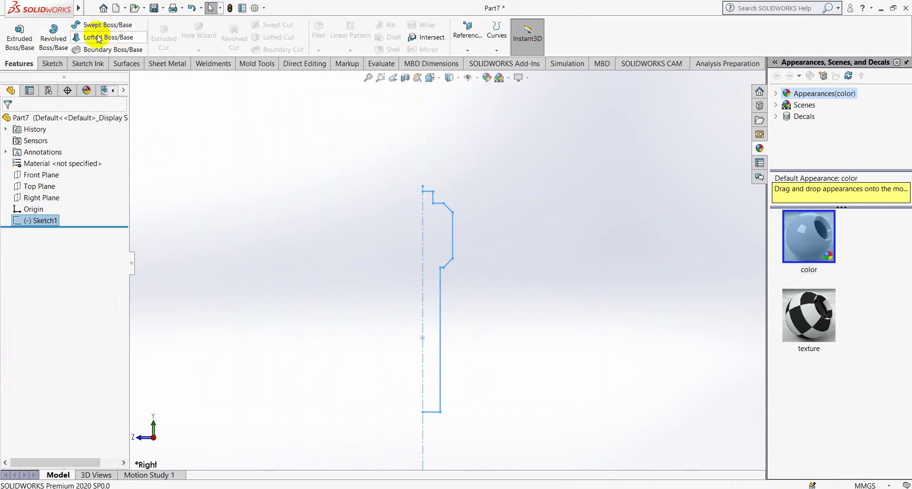
click(53, 36)
click(480, 255)
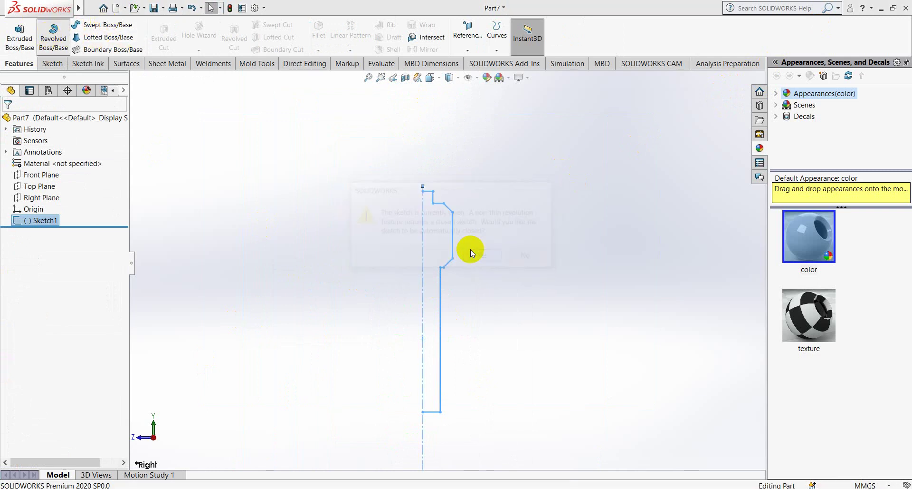
mouse_move(454, 233)
middle_down()
mouse_move(419, 219)
mouse_move(385, 183)
mouse_move(427, 153)
middle_up()
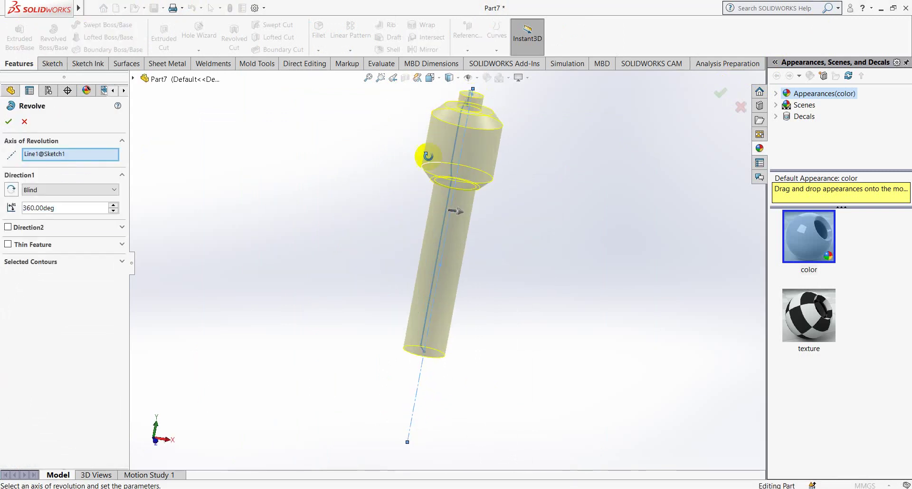
click(7, 122)
mouse_move(418, 175)
middle_down()
mouse_move(495, 149)
mouse_move(495, 197)
mouse_move(417, 203)
mouse_move(434, 203)
middle_up()
scroll(441, 213, down, 3)
scroll(449, 251, up, 3)
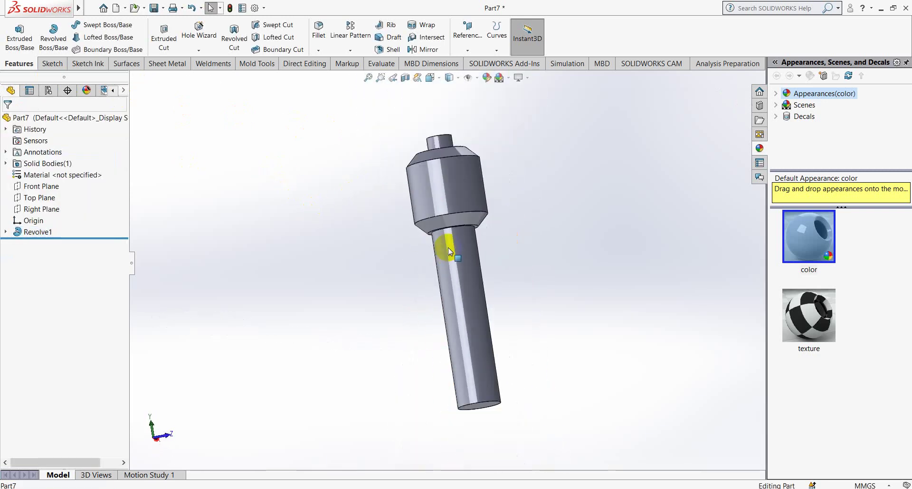
mouse_move(449, 251)
middle_down()
mouse_move(452, 326)
mouse_move(475, 355)
middle_up()
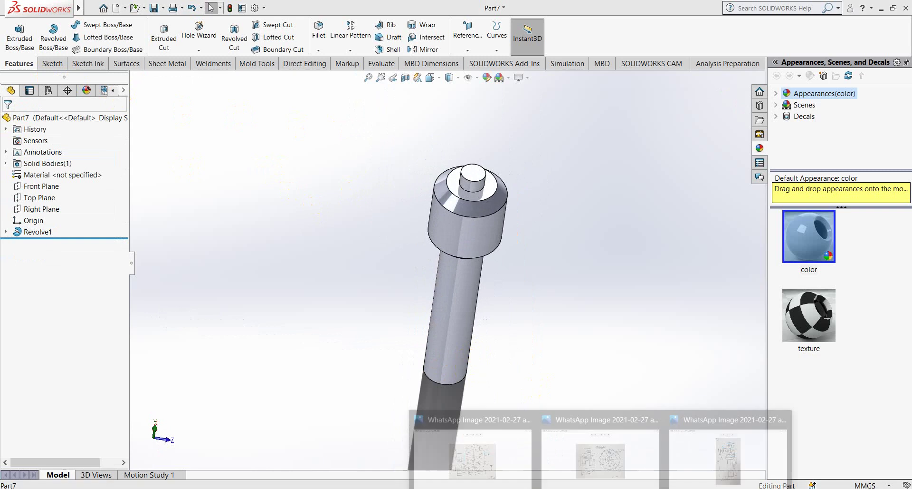
click(718, 455)
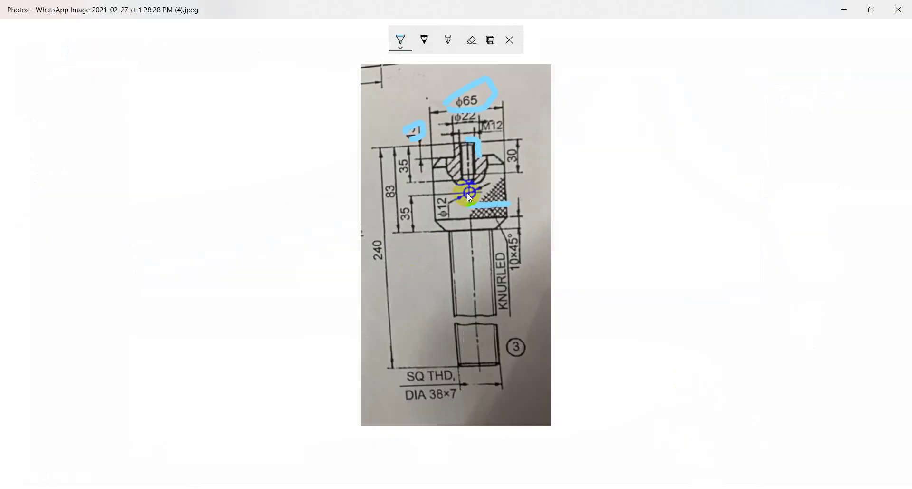
click(837, 15)
Start a sketch on the Right Plane, view it normal, and draw a circle on the head's axis.
click(50, 208)
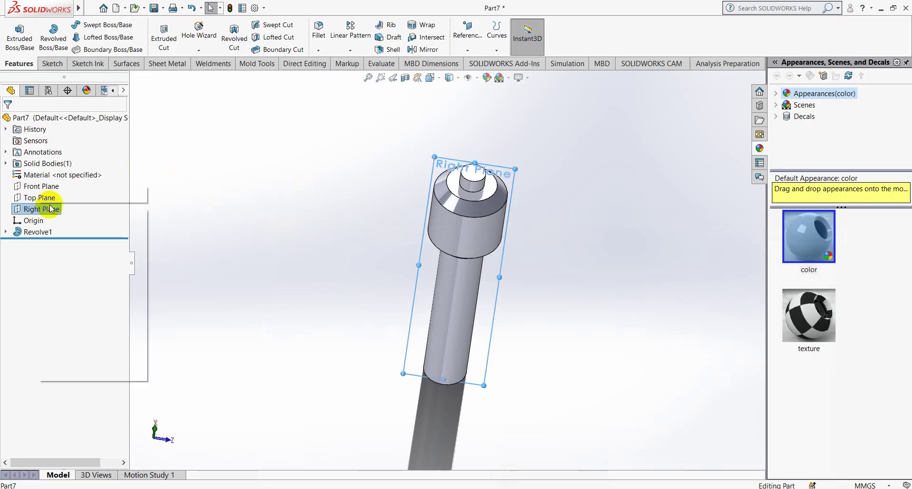
right_click(50, 208)
click(120, 195)
right_click(50, 206)
click(74, 184)
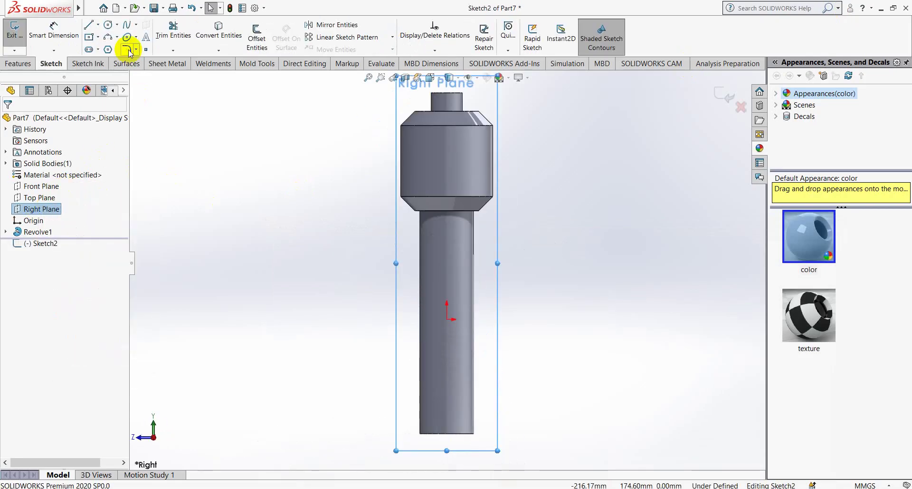
click(98, 25)
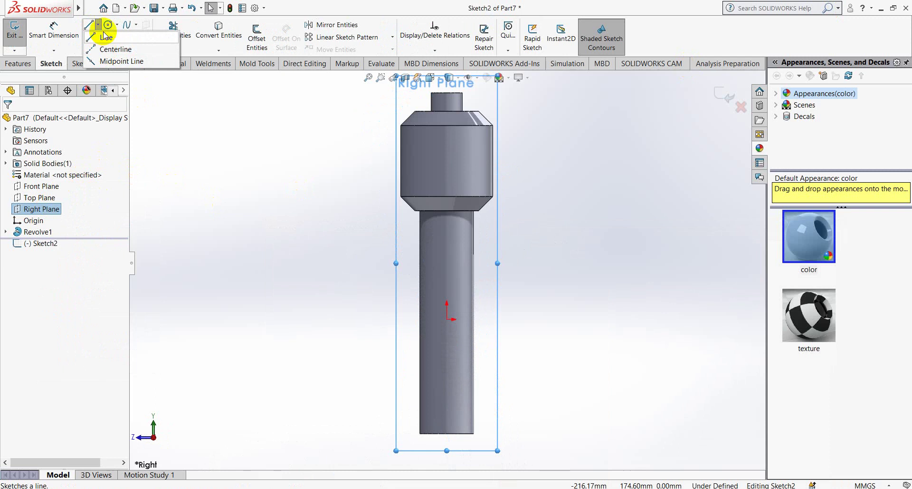
click(108, 24)
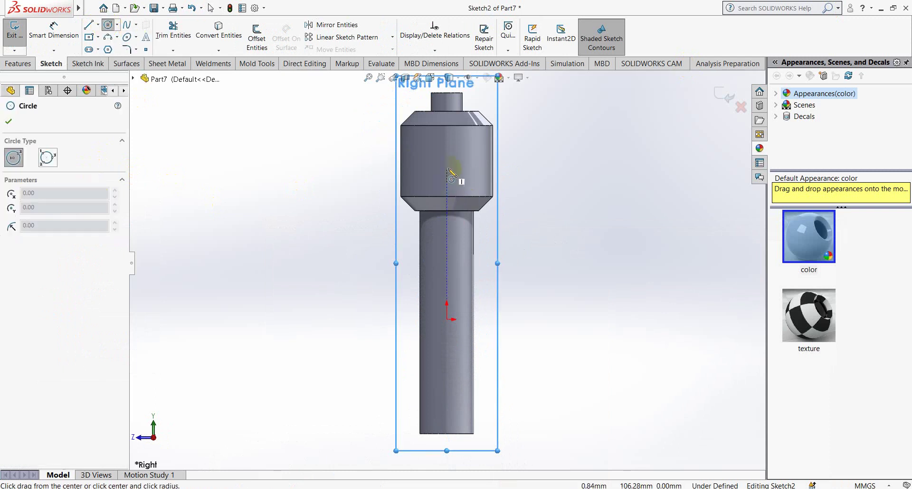
drag(446, 163, 460, 163)
right_click(471, 152)
click(482, 163)
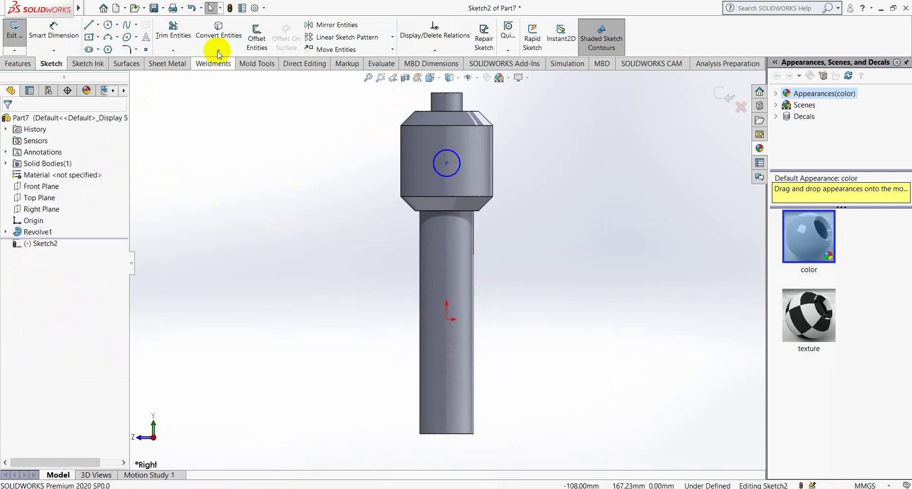
Dimension the circle centre 35 mm from the head's lower edge.
click(53, 36)
click(447, 163)
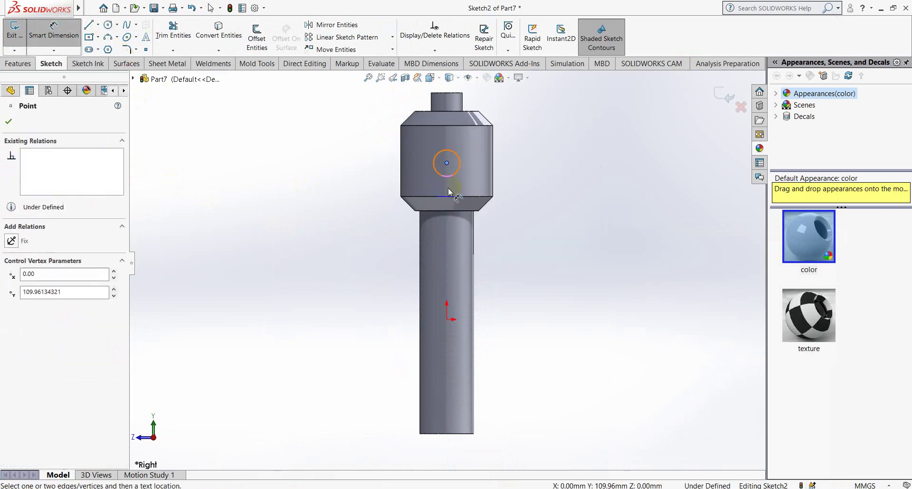
click(428, 215)
click(351, 168)
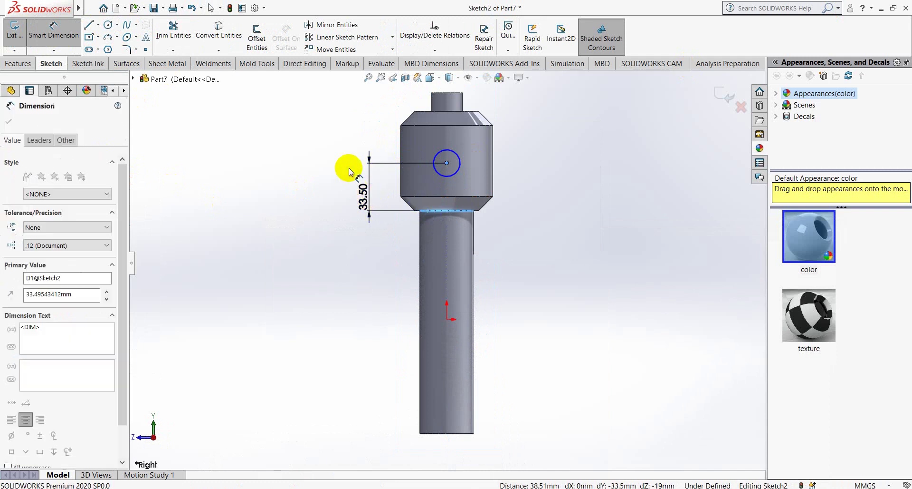
text(35)
key(Return)
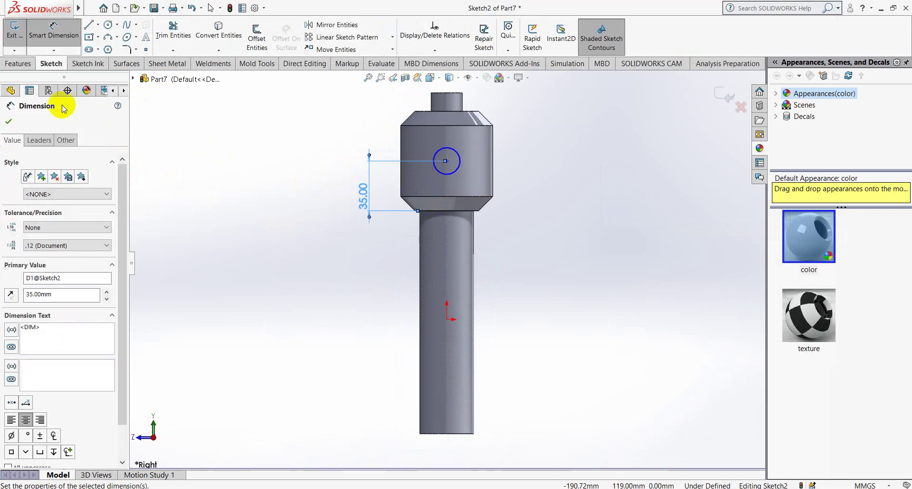
click(8, 121)
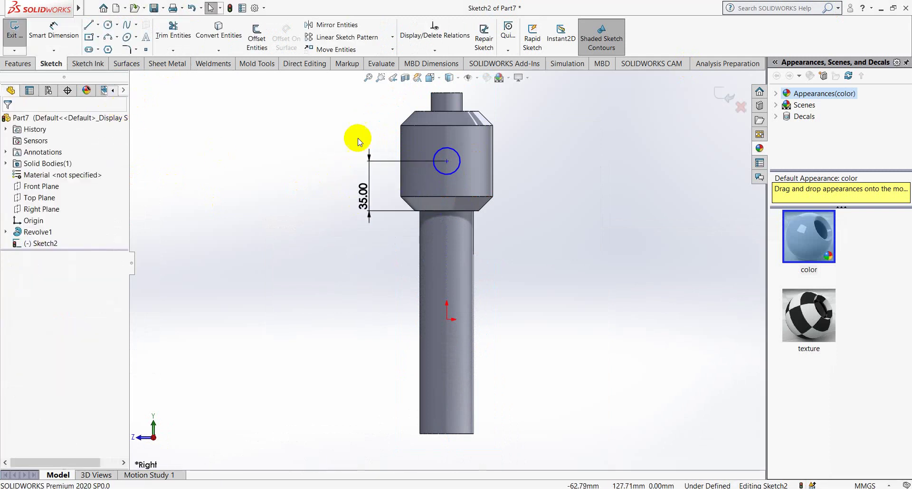
Add a Vertical relation between the circle centre and the origin, discarding a redundant dimension.
click(447, 161)
ctrl+click(446, 319)
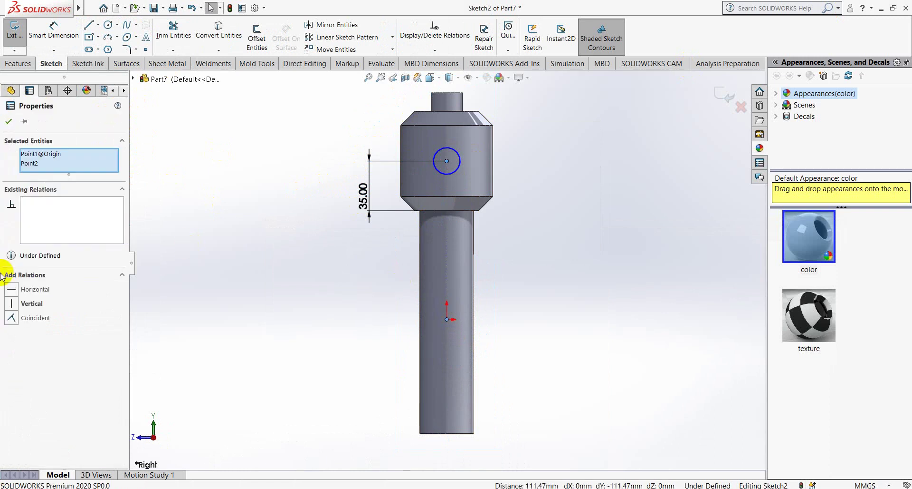
click(12, 303)
click(8, 121)
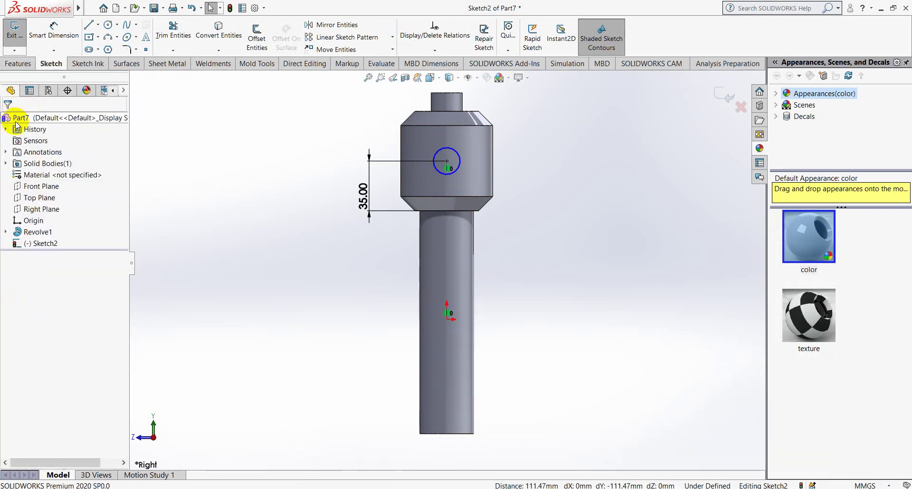
click(54, 30)
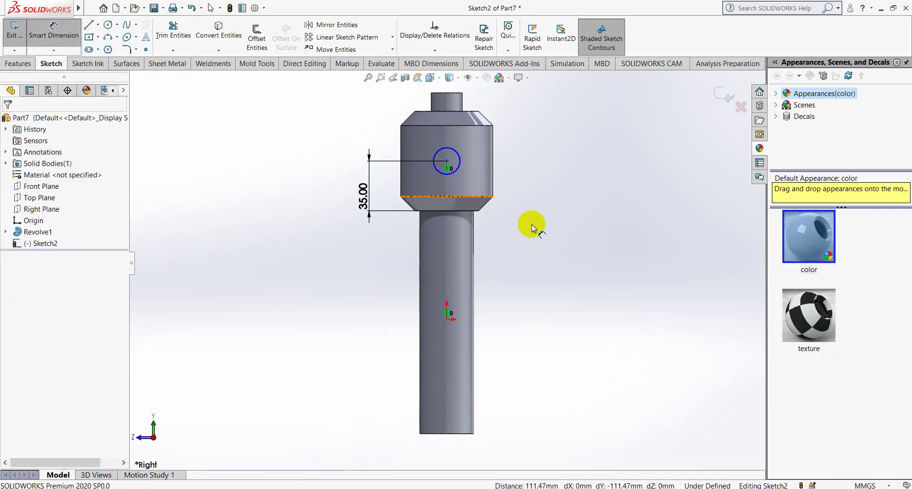
click(447, 162)
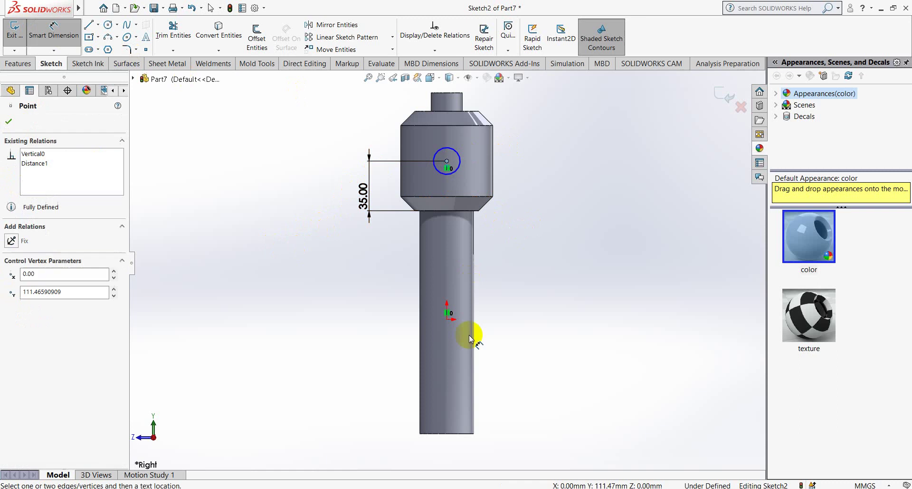
click(448, 319)
click(524, 266)
click(548, 190)
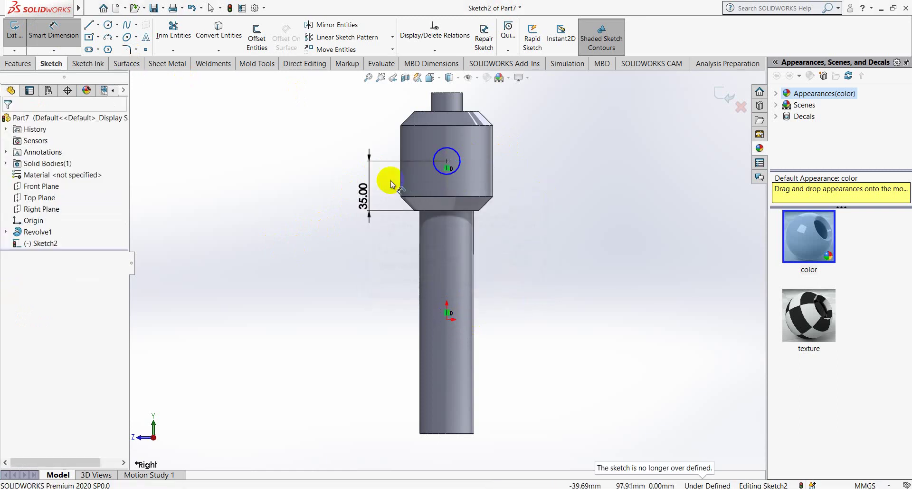
Extruded Cut the circle Mid Plane, about 200 mm deep, through the head.
click(18, 63)
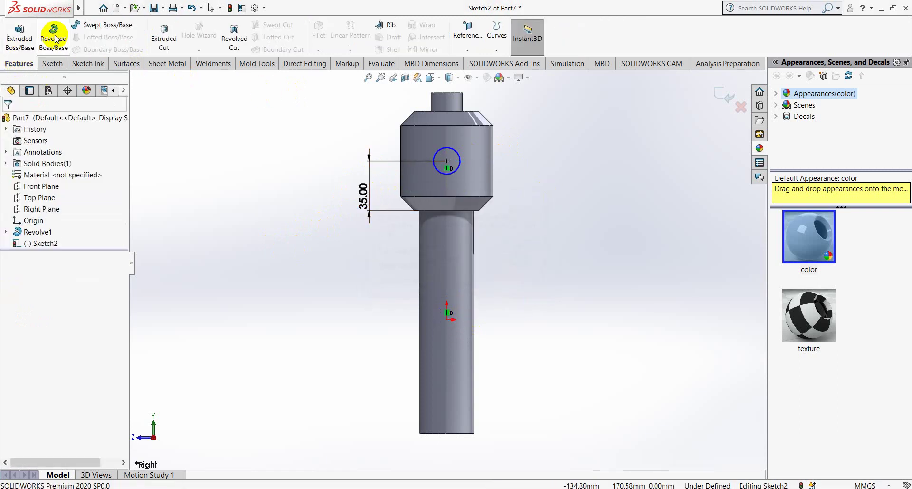
click(164, 33)
middle_drag(417, 251, 563, 291)
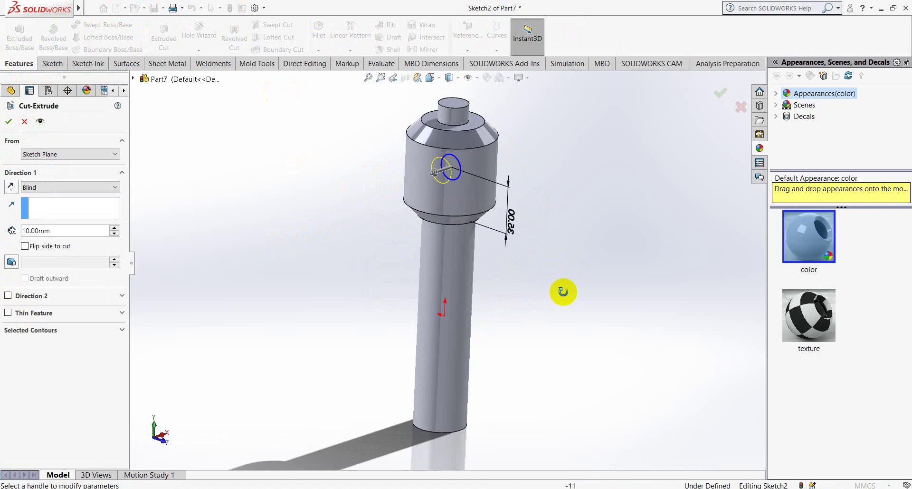
click(31, 186)
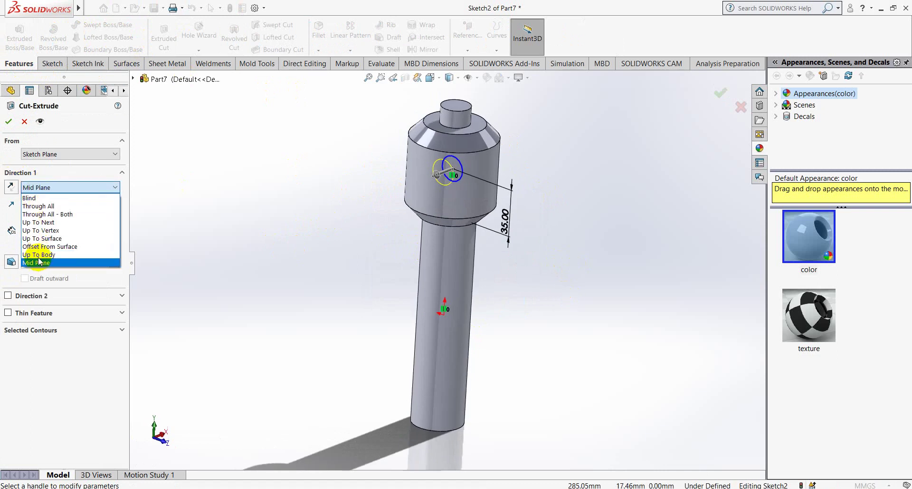
click(39, 261)
drag(441, 173, 359, 234)
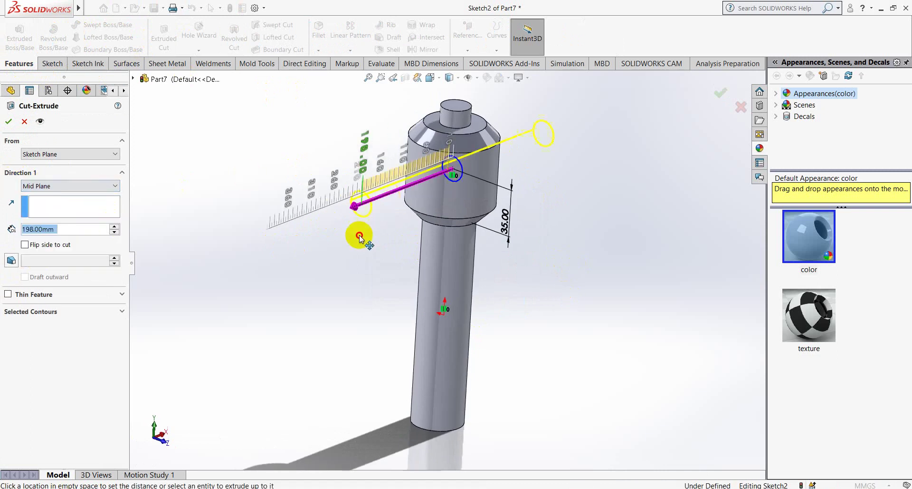
click(10, 122)
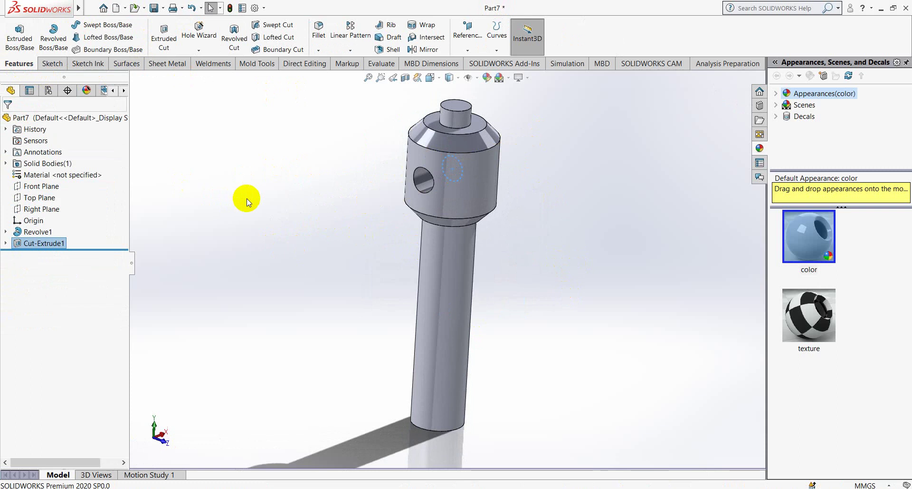
Reopen Cut-Extrude1's sketch for editing.
click(6, 243)
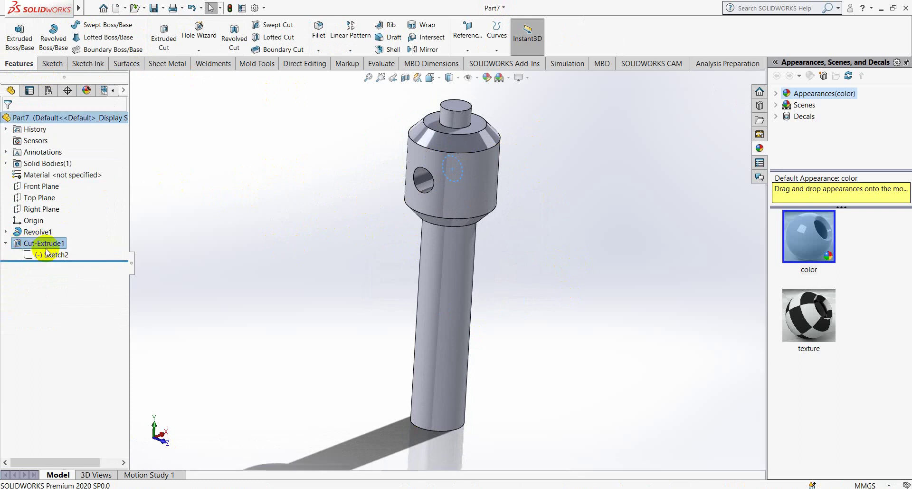
right_click(36, 255)
click(52, 221)
mouse_move(326, 167)
middle_down()
mouse_move(359, 179)
mouse_move(229, 181)
mouse_move(409, 178)
middle_up()
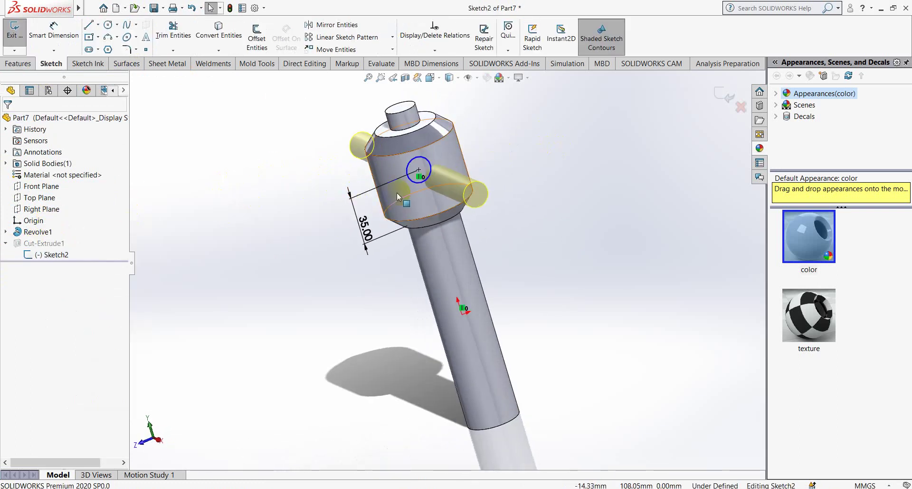
Dimension the cross-hole circle Ø12 mm and exit the sketch to rebuild the cut.
click(54, 30)
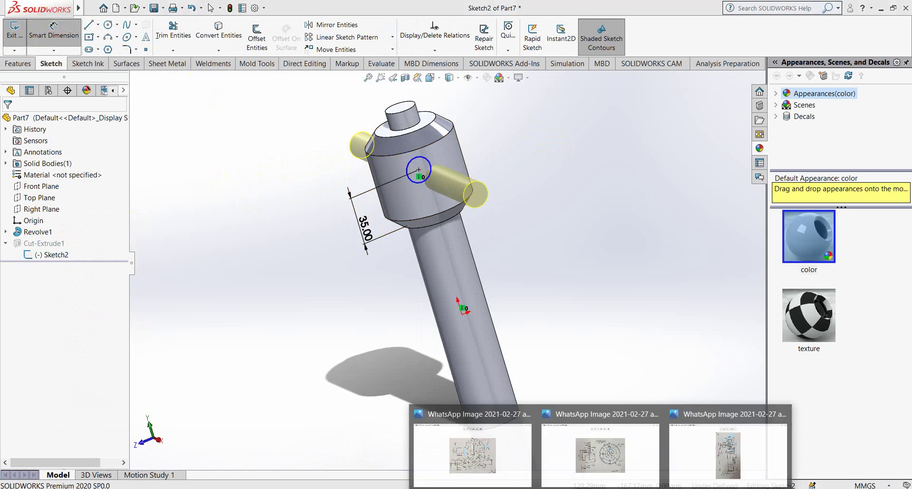
click(711, 450)
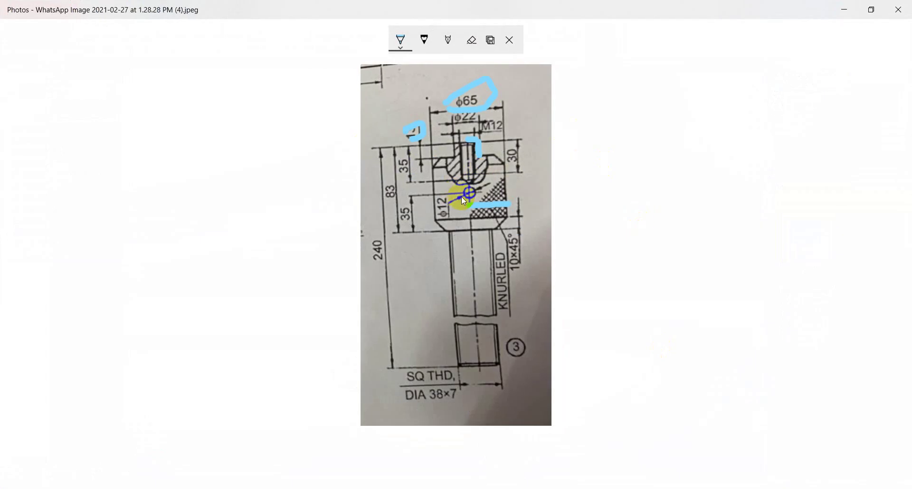
click(844, 10)
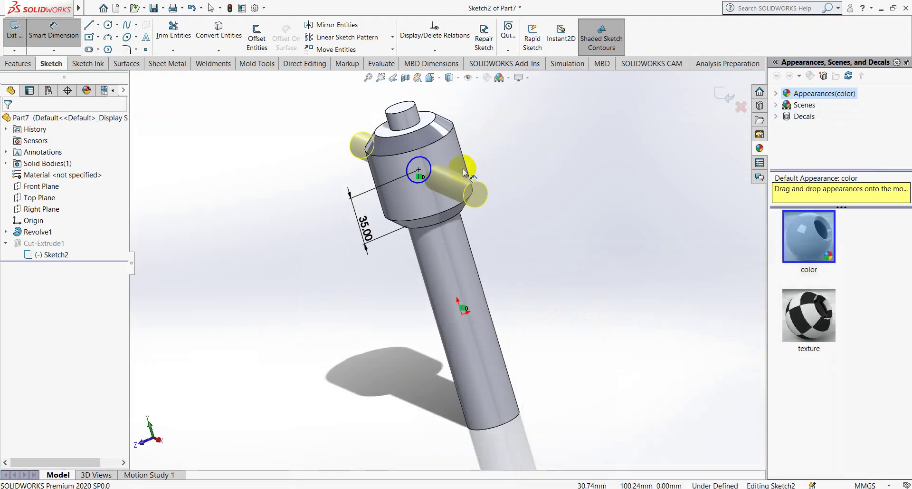
click(430, 162)
click(471, 151)
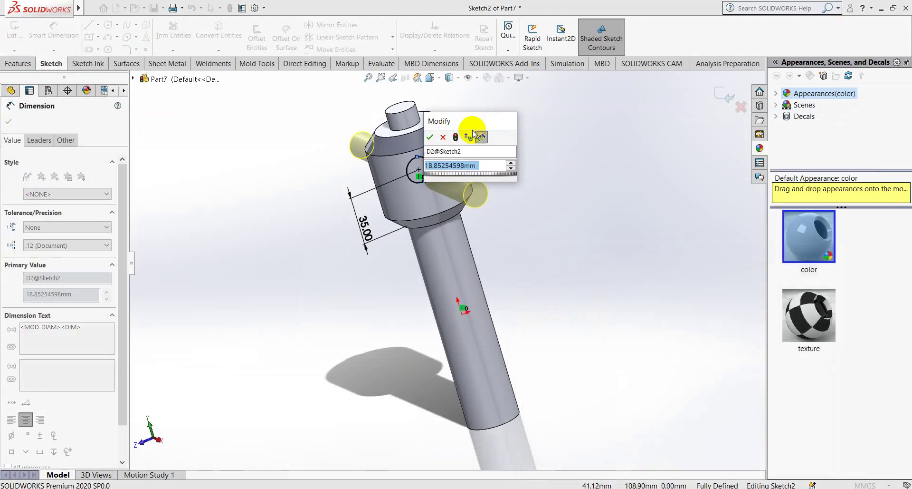
text(12)
key(Return)
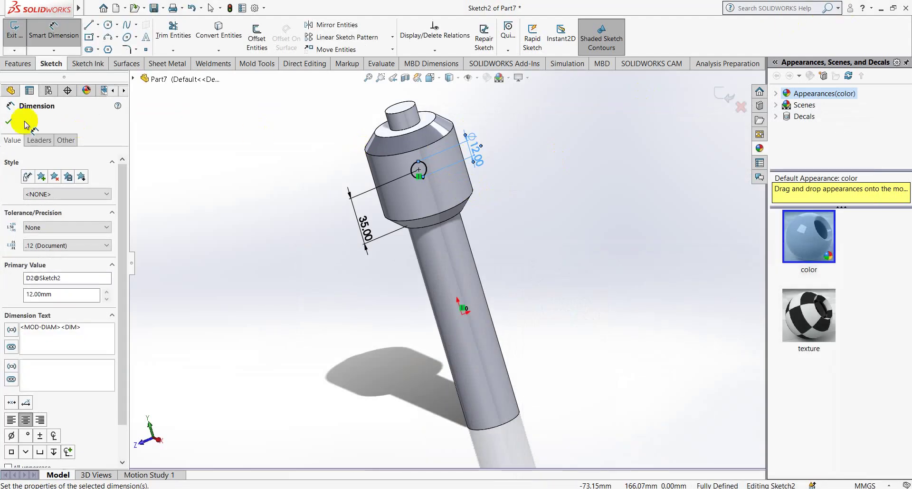
click(6, 122)
click(14, 29)
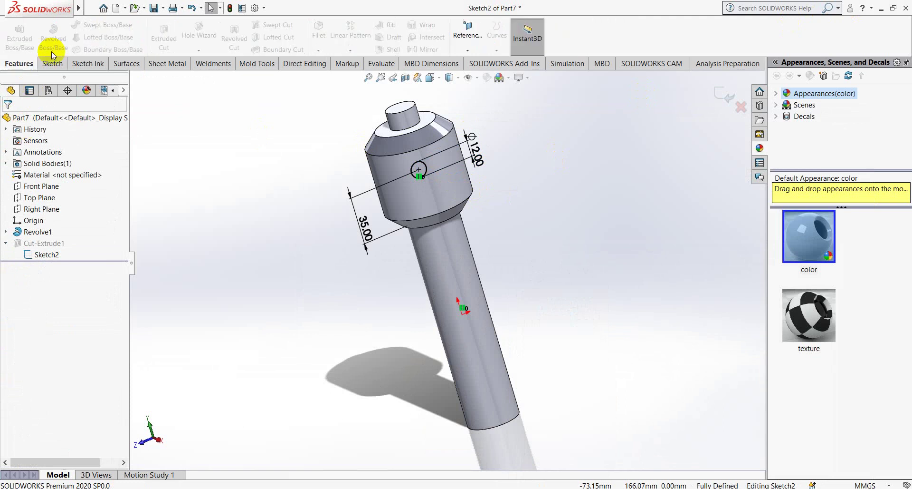
click(731, 96)
mouse_move(399, 174)
middle_down()
mouse_move(466, 284)
mouse_move(498, 247)
middle_up()
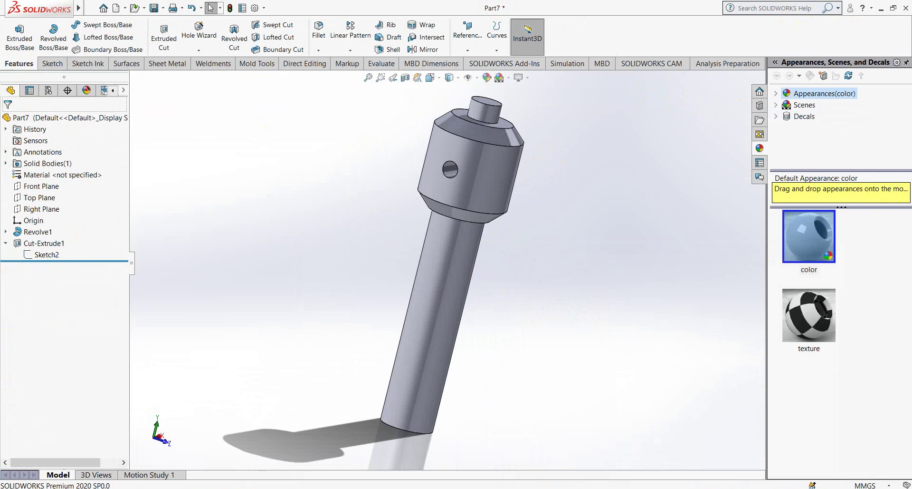
Ink the tapped-hole section on the drawing photo, then erase all the ink.
click(693, 436)
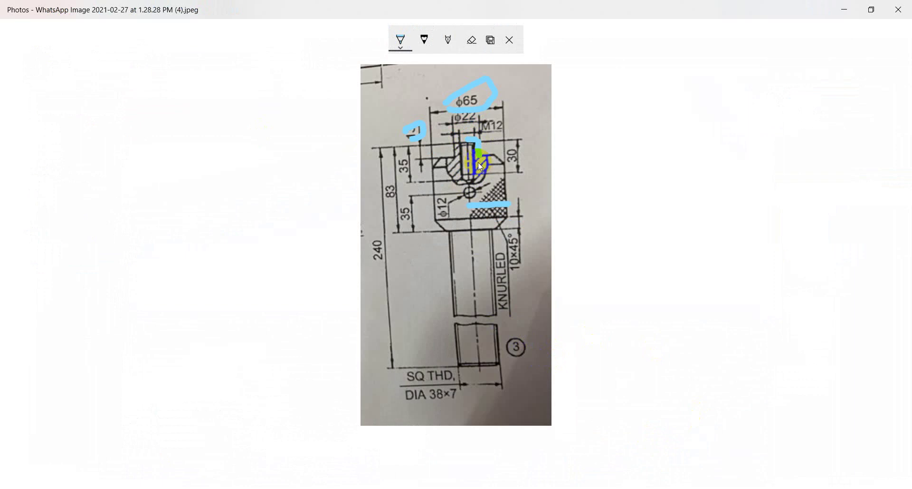
drag(473, 162, 465, 152)
click(472, 42)
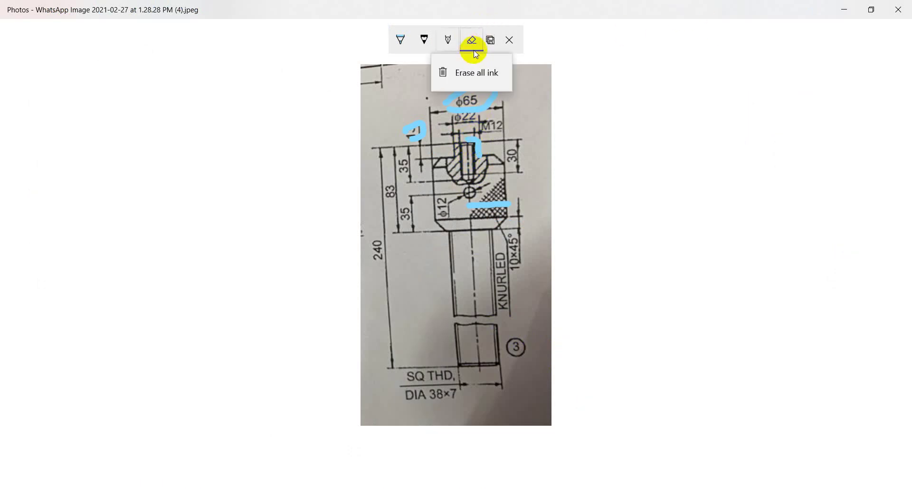
click(470, 73)
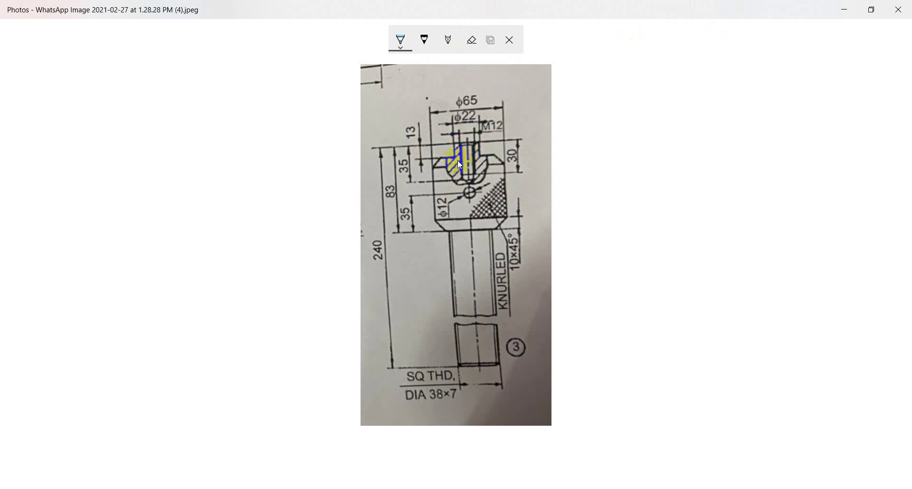
Circle the M12, 35 and 30 dimensions in ink, then minimize Photos.
drag(451, 154, 459, 168)
drag(483, 131, 472, 127)
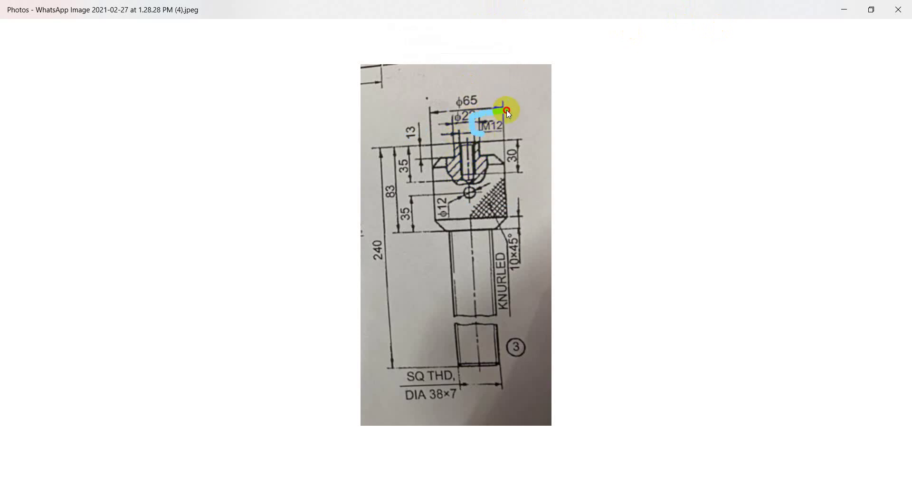
click(396, 168)
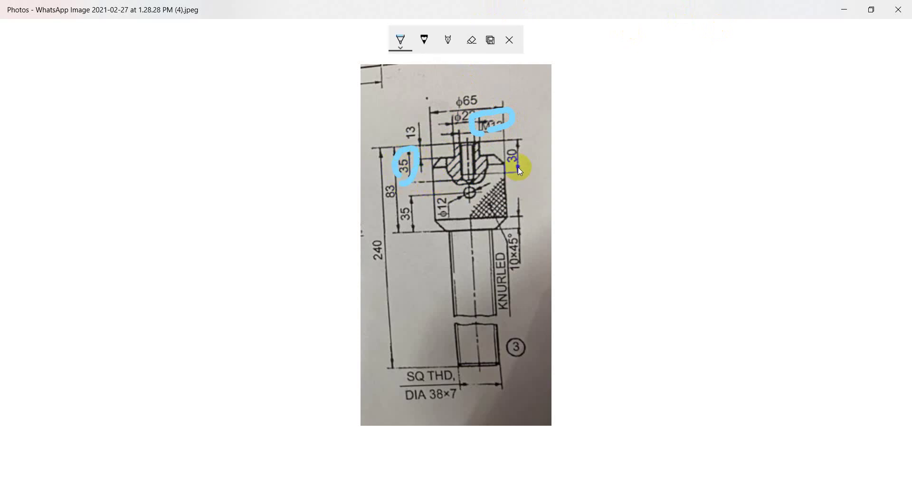
drag(512, 174, 498, 144)
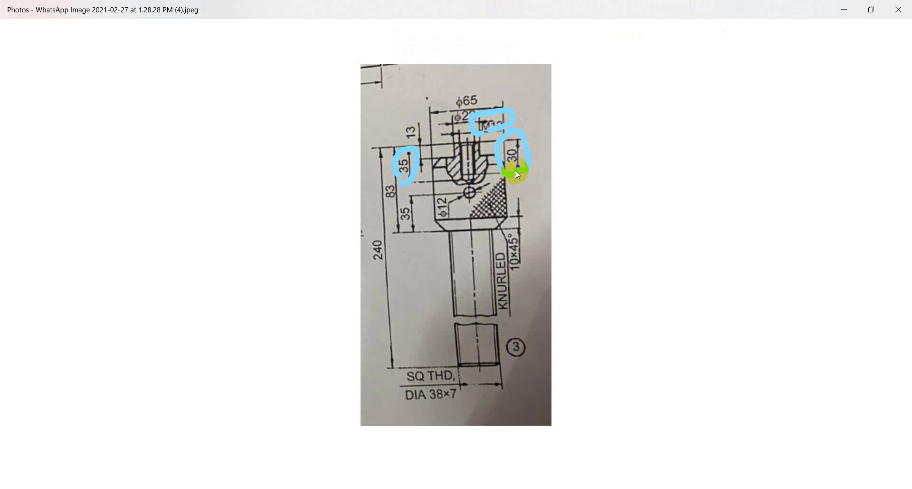
drag(517, 174, 508, 173)
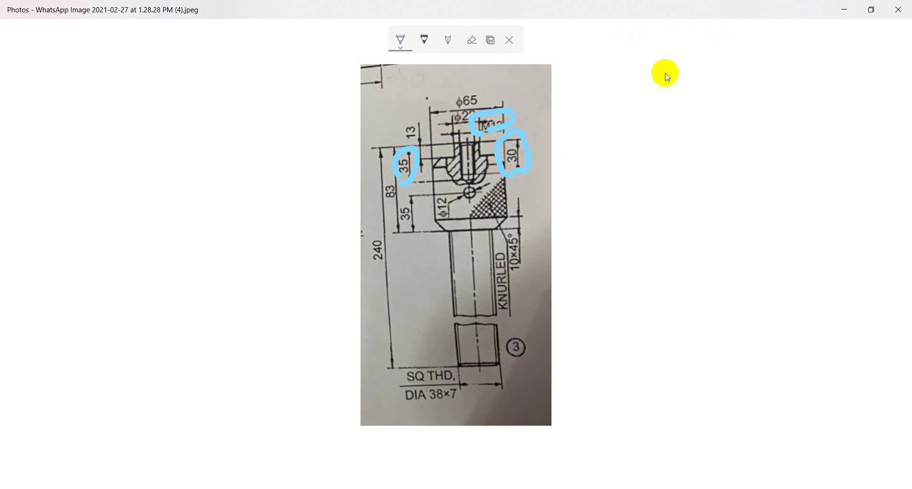
click(846, 10)
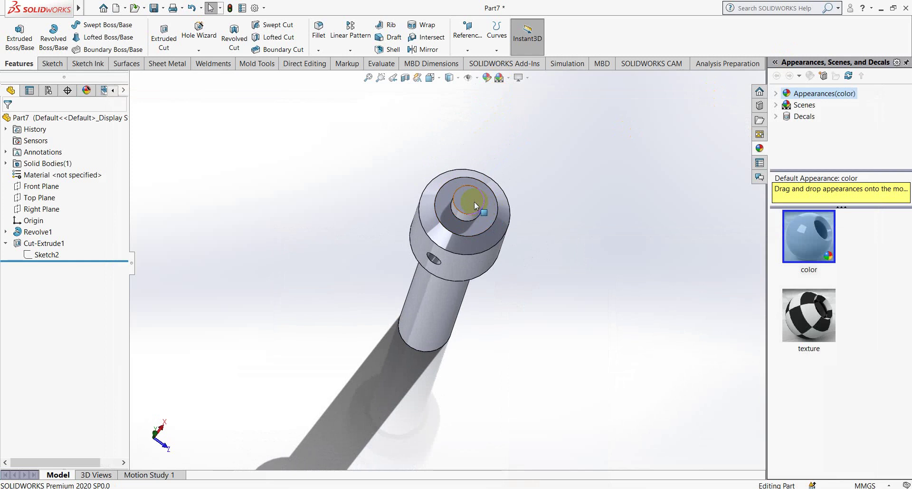
In Hole Wizard choose a straight tap, DIN standard, Bottoming Tapped Hole type.
click(202, 36)
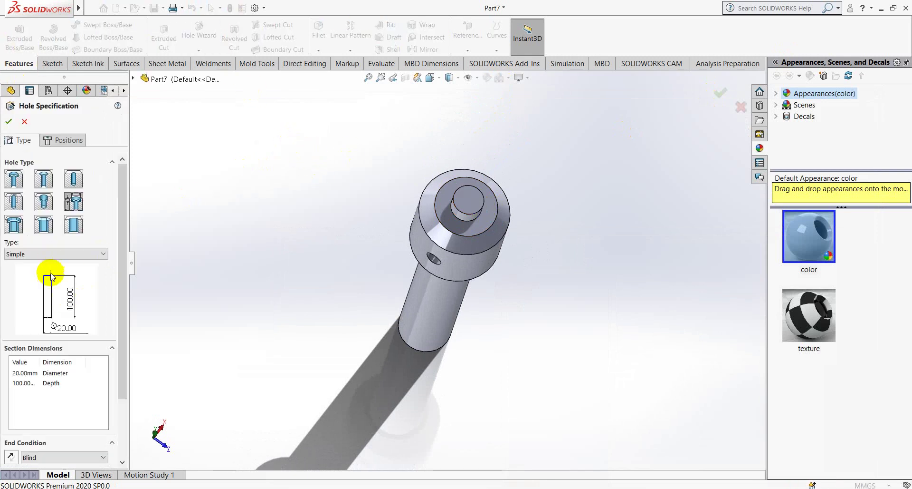
click(13, 204)
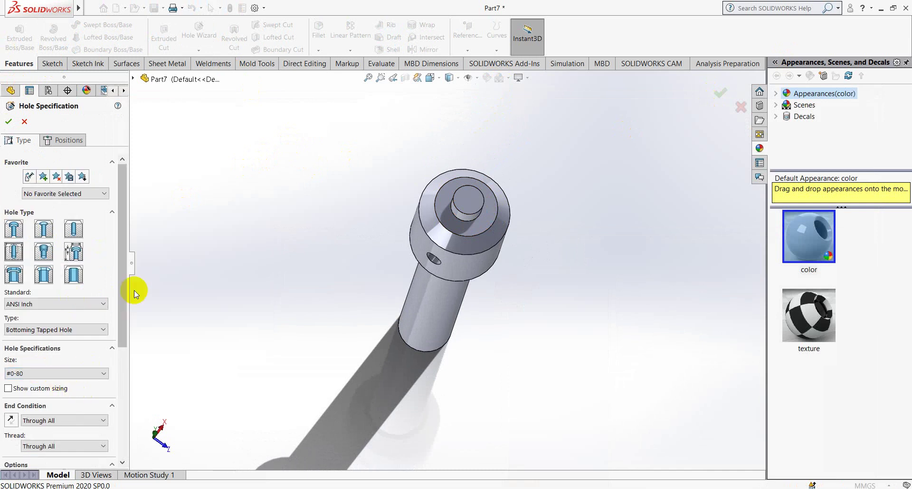
drag(121, 300, 121, 366)
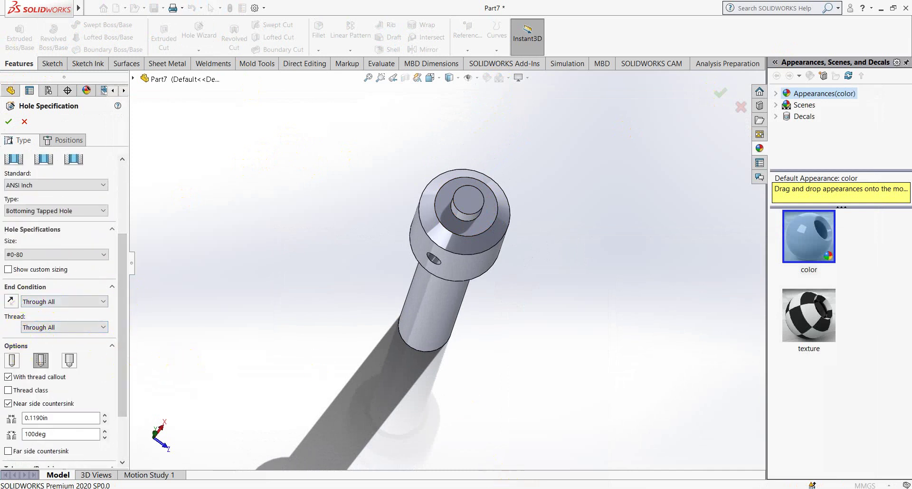
click(392, 466)
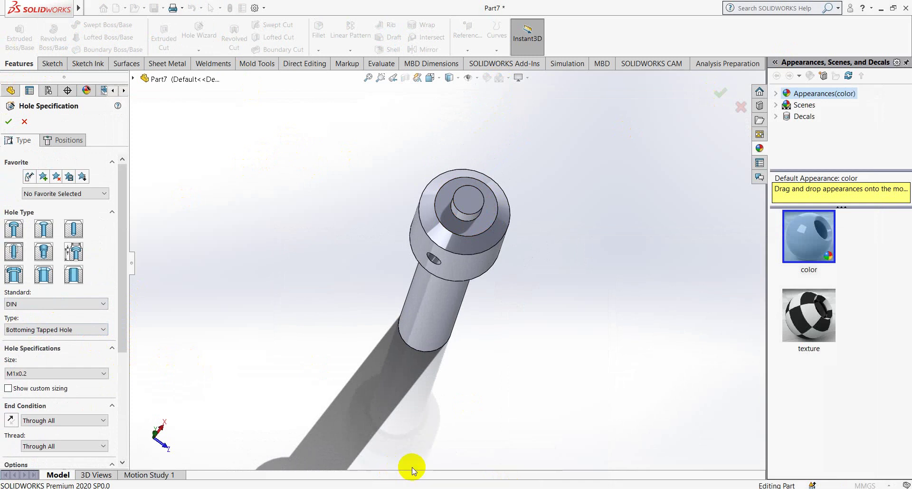
click(22, 333)
click(31, 340)
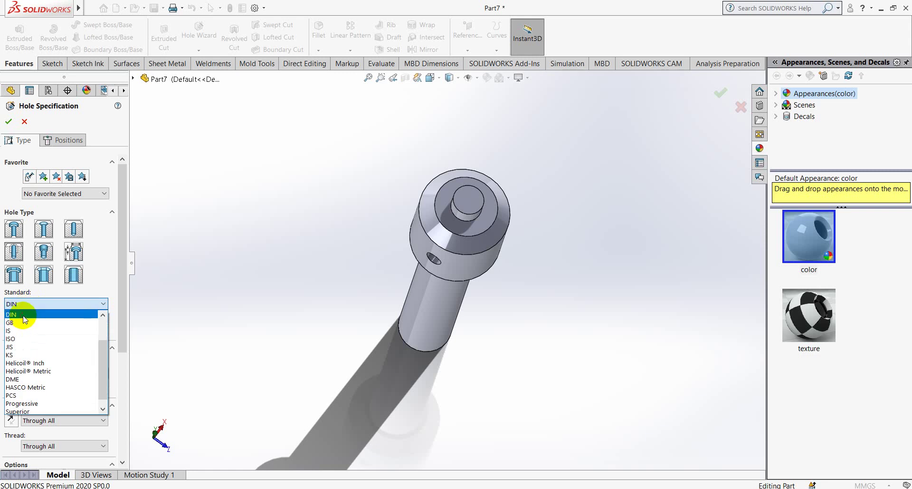
click(23, 308)
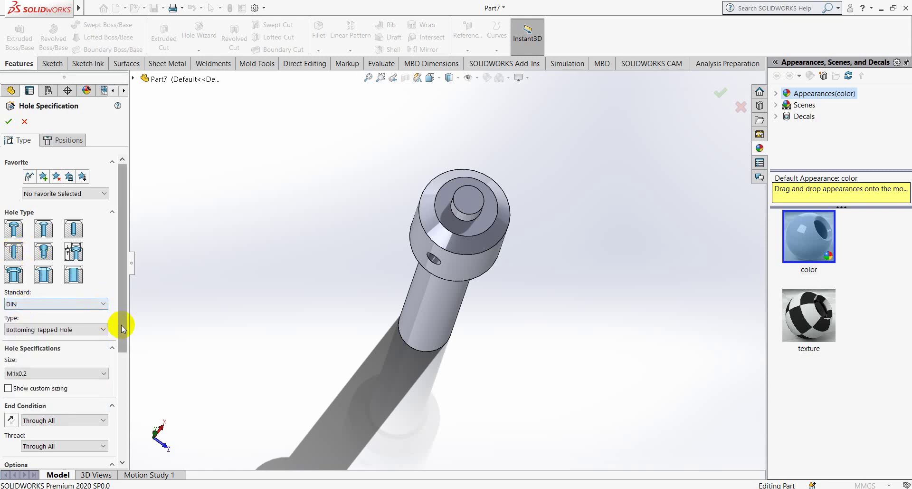
drag(121, 324, 133, 367)
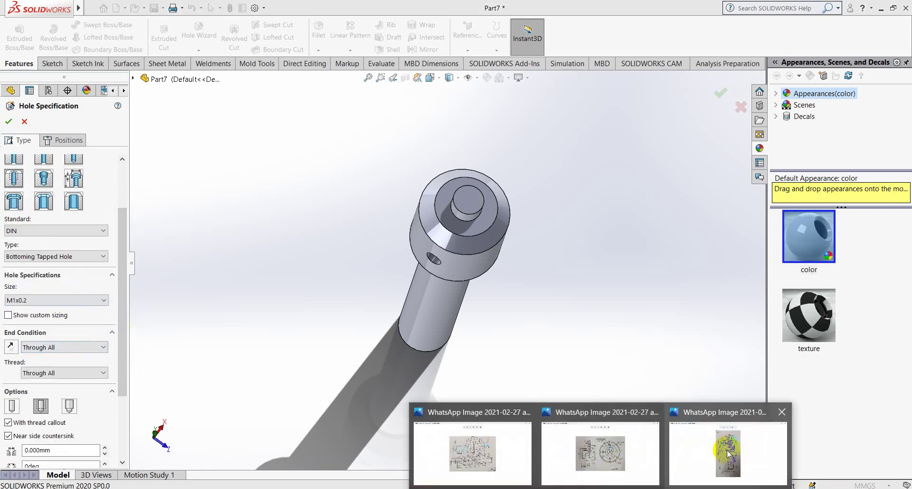
Check the reference drawing in Photos and erase all its ink.
click(743, 454)
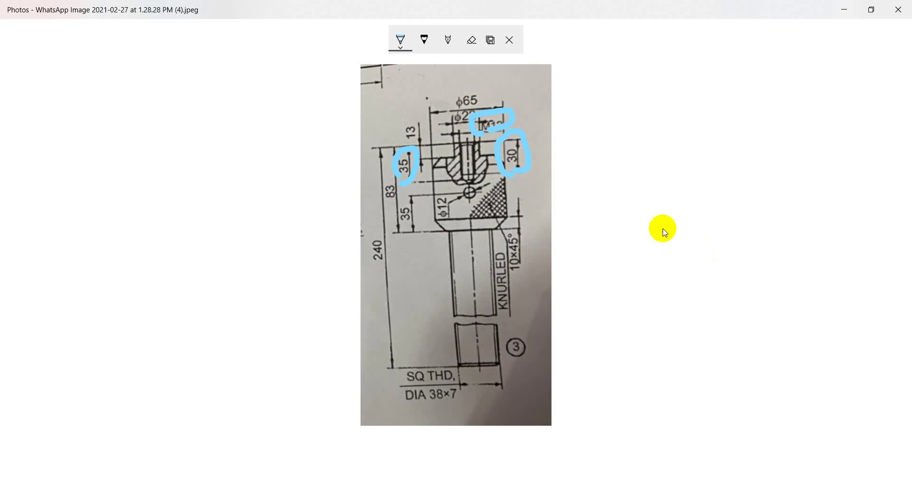
click(843, 11)
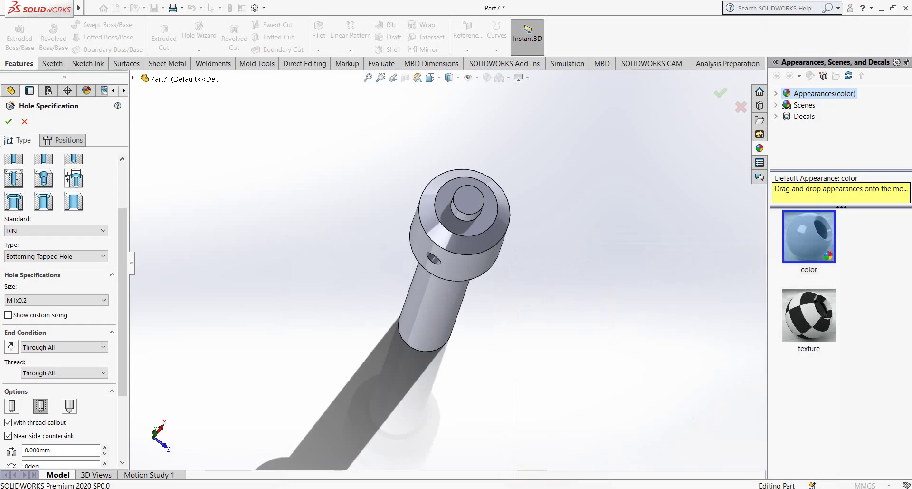
click(720, 416)
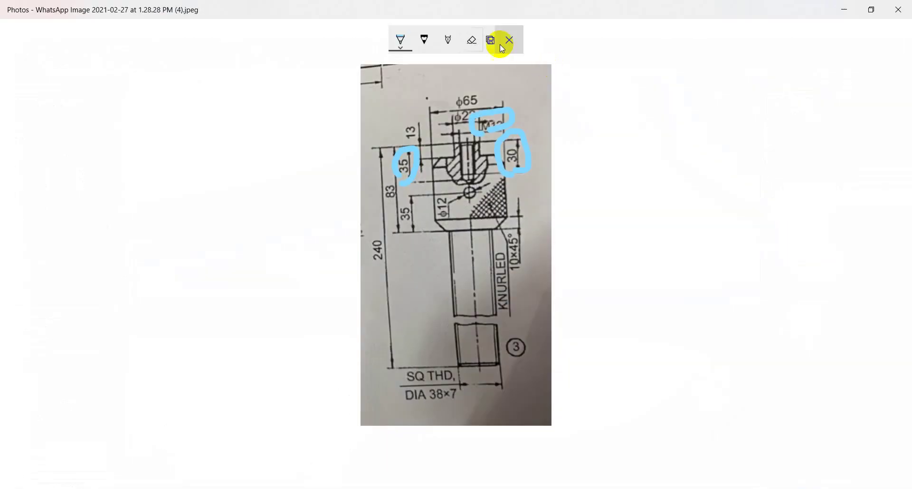
click(475, 54)
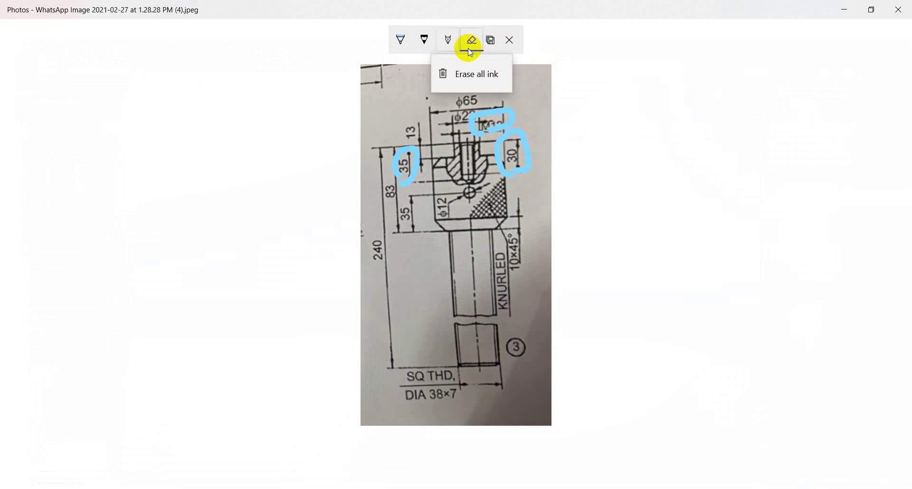
click(478, 74)
click(844, 9)
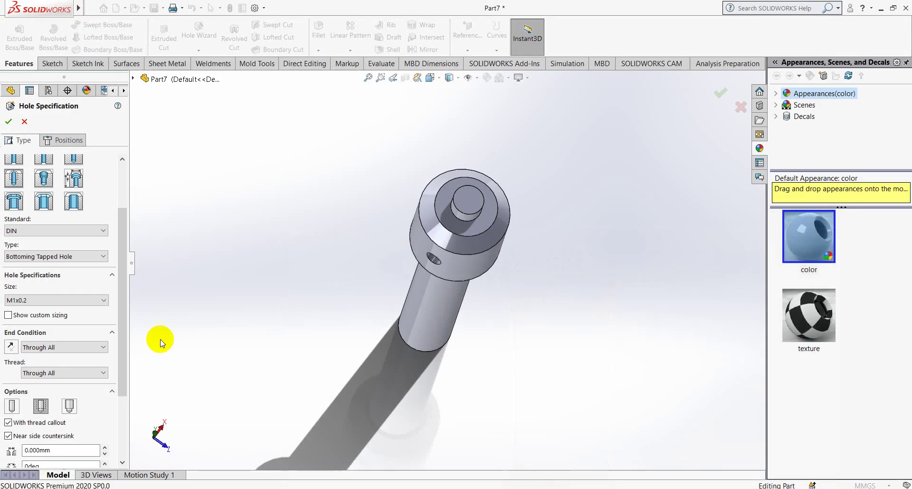
Set the hole size to M12, Blind 35 mm deep with 30 mm thread depth.
click(36, 300)
scroll(37, 378, down, 3)
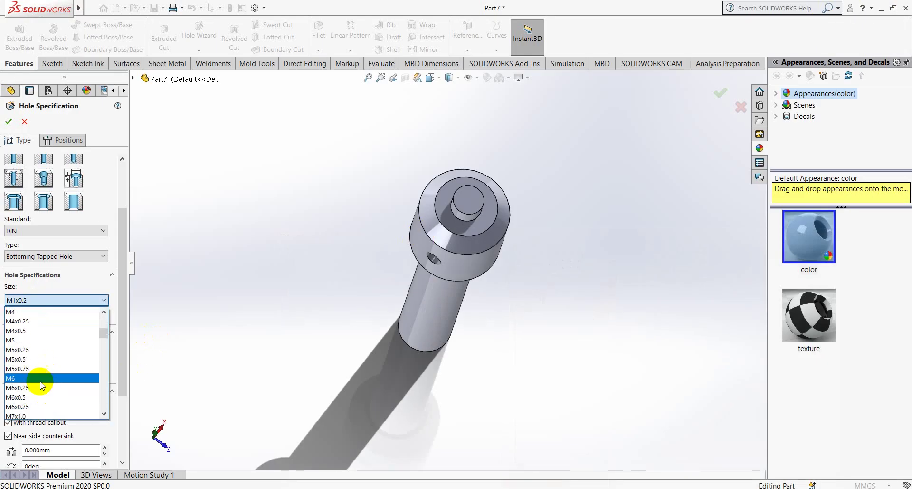
scroll(36, 385, down, 2)
scroll(36, 387, down, 2)
scroll(35, 376, down, 2)
scroll(35, 371, down, 2)
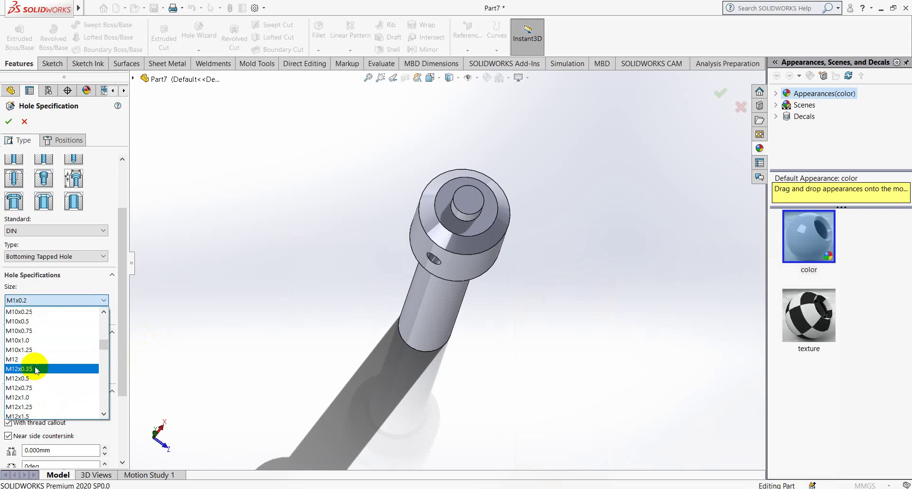
click(20, 361)
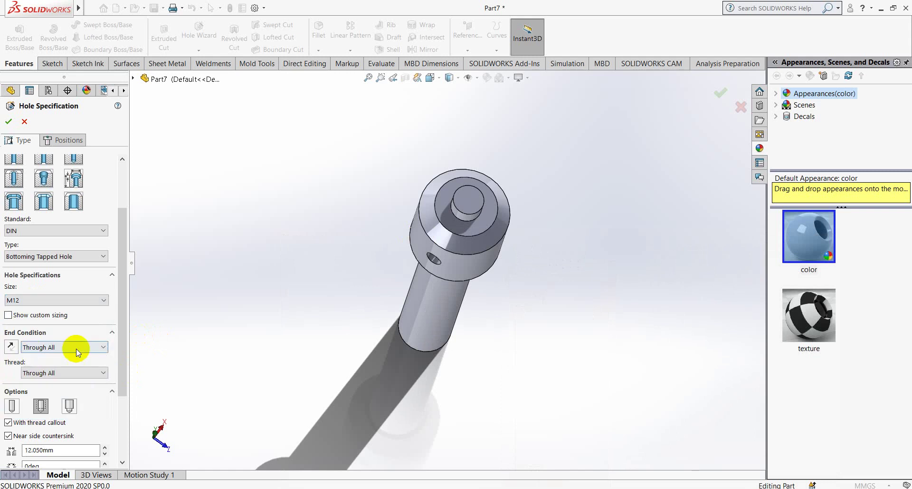
click(32, 349)
click(33, 357)
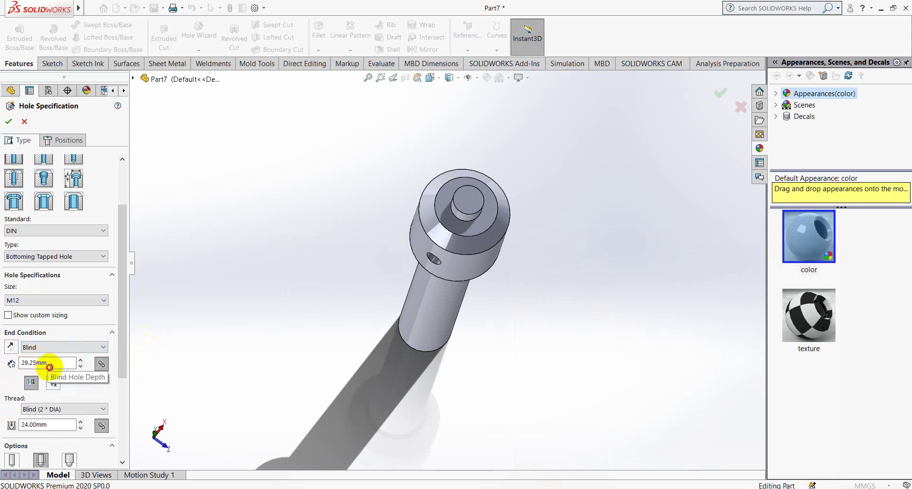
click(50, 366)
text(35)
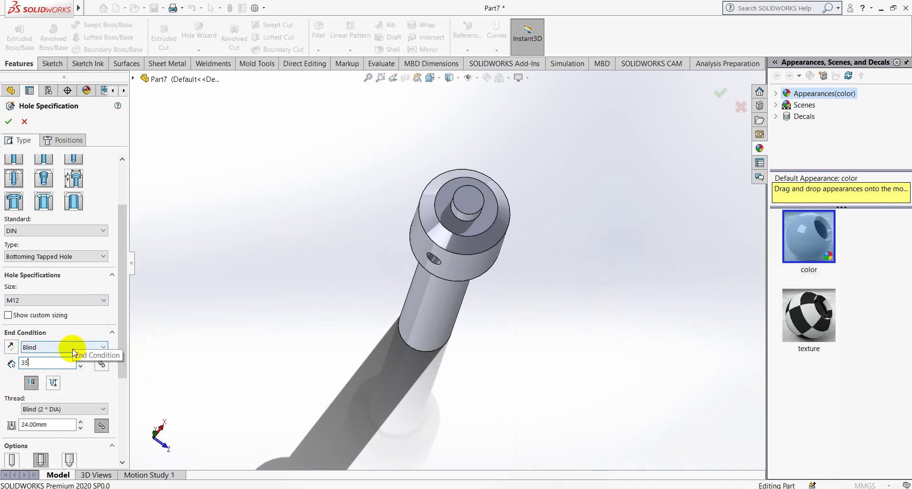
key(Return)
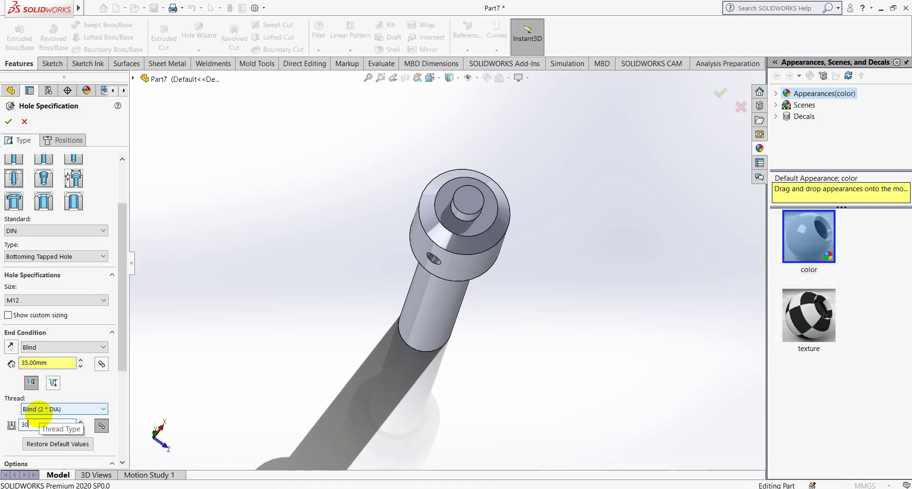
key(Return)
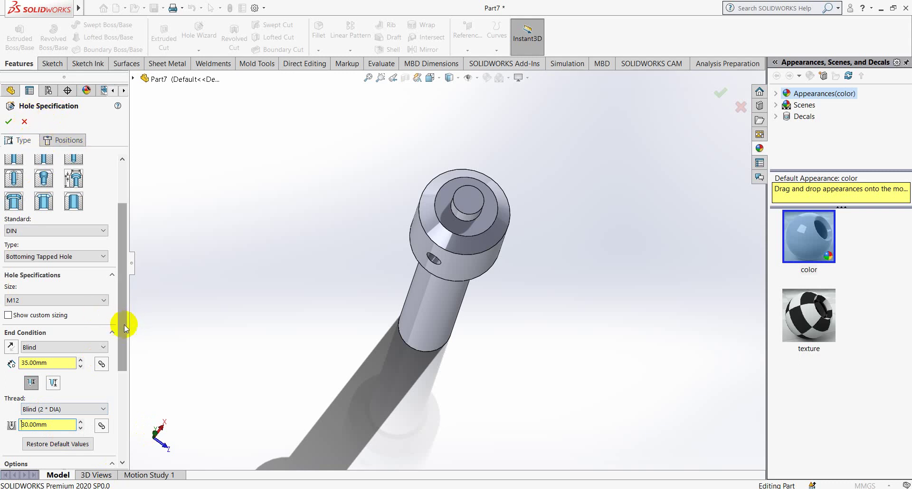
drag(124, 324, 125, 287)
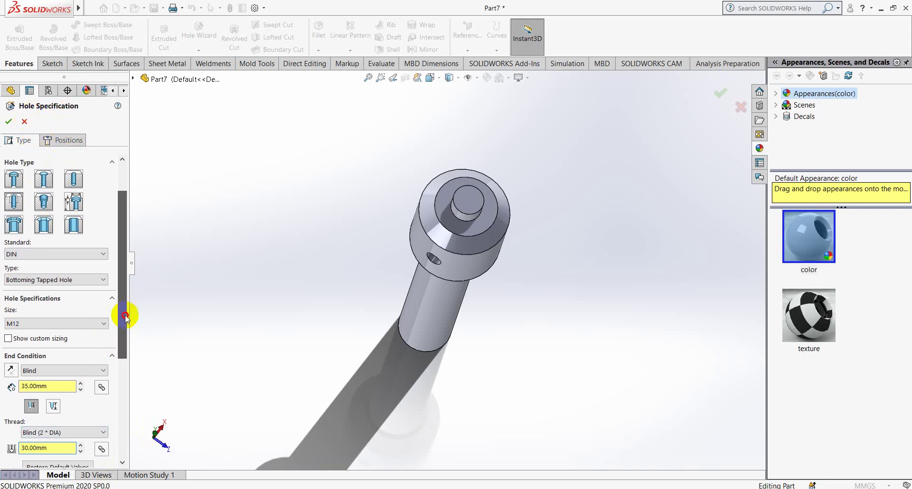
Position the M12 tapped hole on the top end face centre and confirm.
click(70, 141)
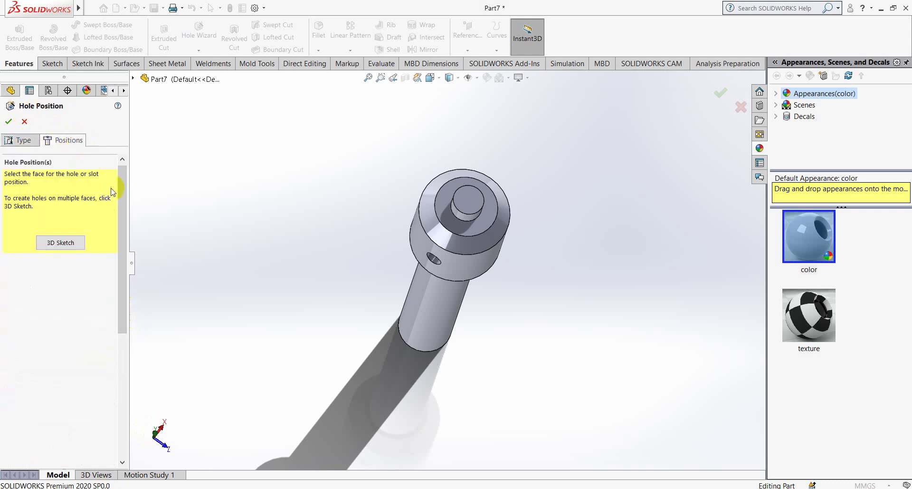
click(477, 198)
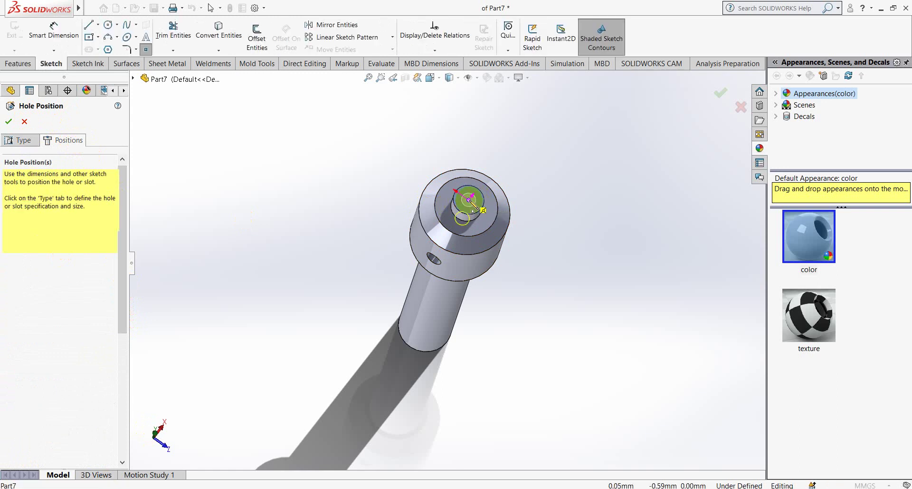
click(9, 121)
Turn on Shaded cosmetic threads in Document Properties > Detailing.
scroll(494, 190, down, 2)
scroll(469, 224, down, 2)
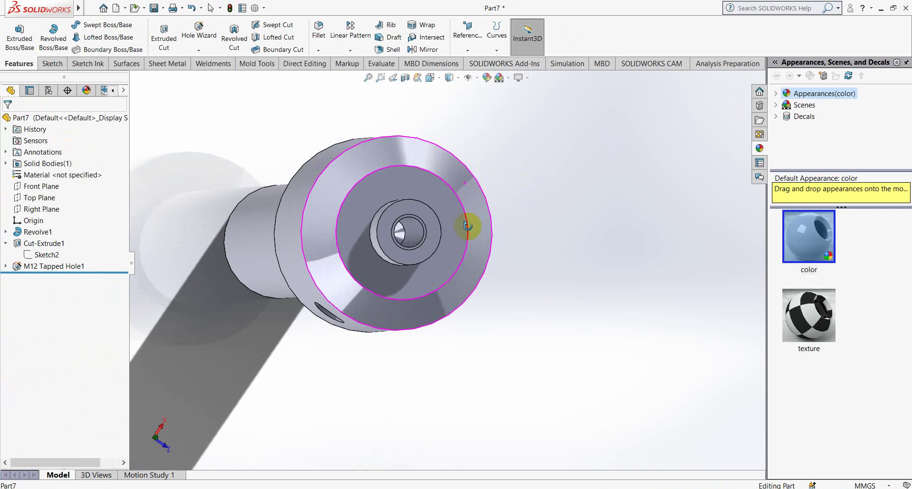
scroll(427, 235, down, 3)
scroll(427, 235, up, 3)
middle_drag(413, 194, 401, 189)
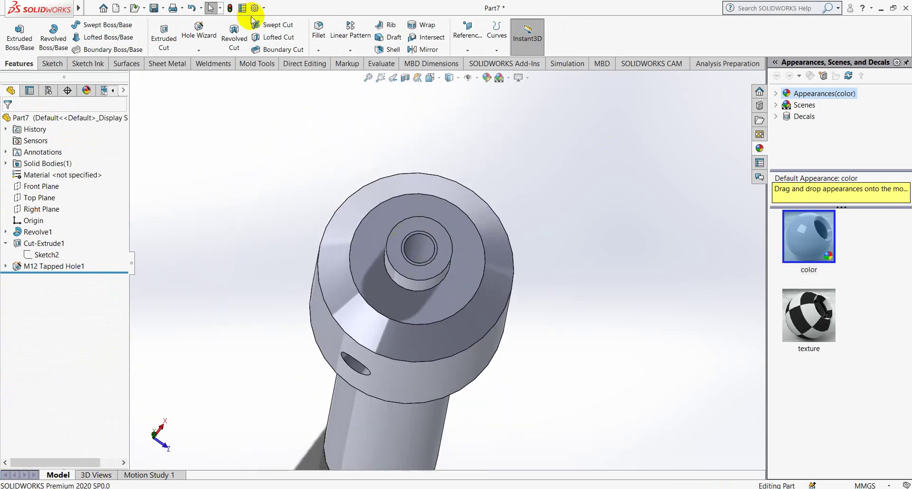
click(265, 10)
click(266, 21)
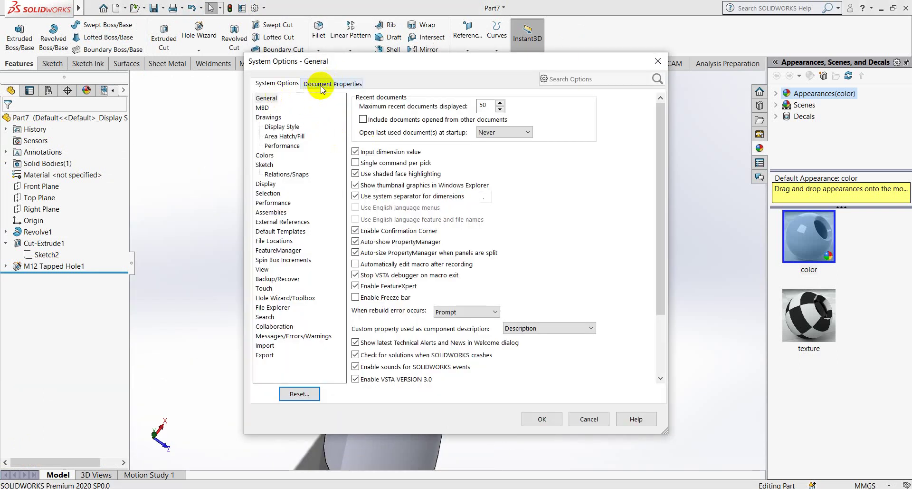
click(321, 84)
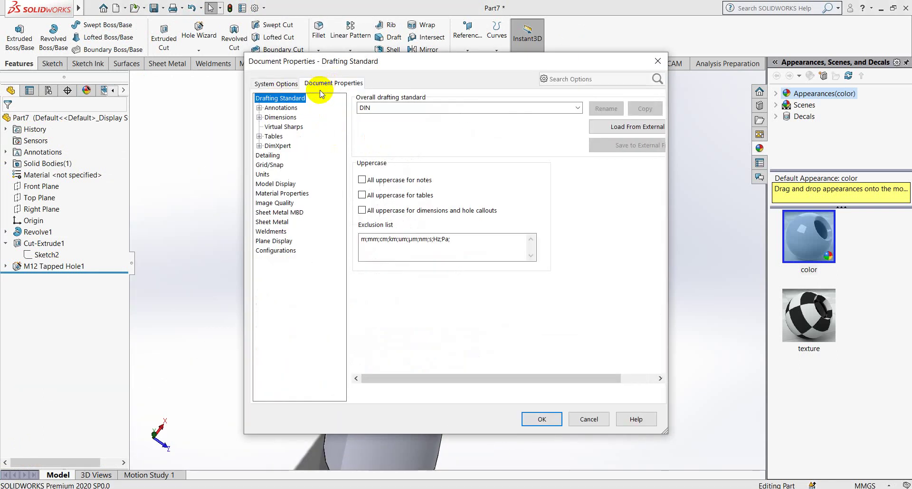
click(268, 155)
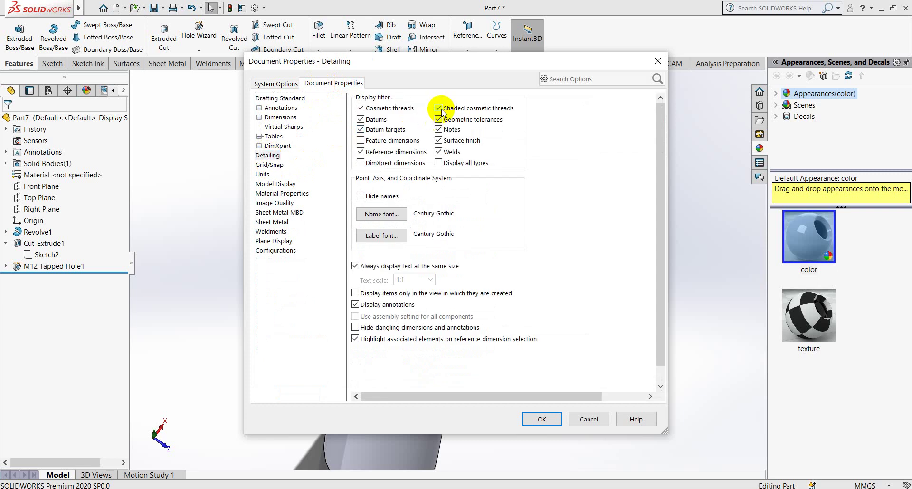
click(546, 418)
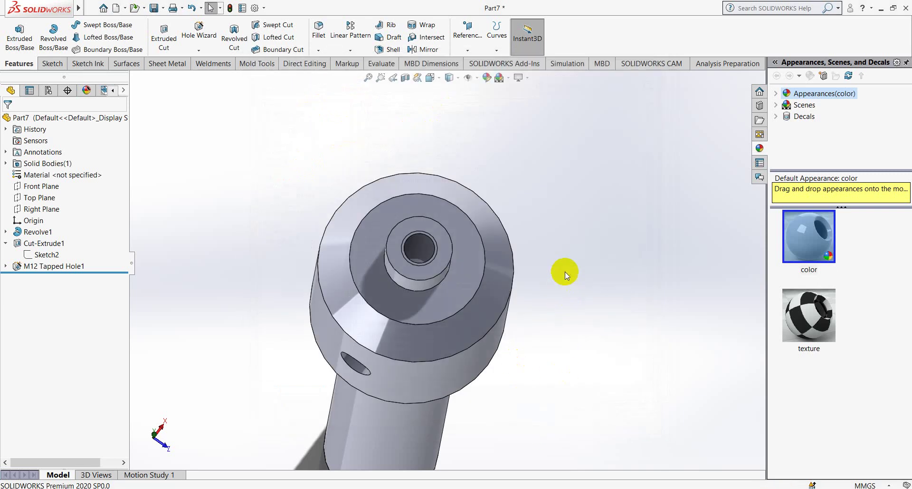
Orbit and zoom to inspect the shaded thread in the M12 tapped hole.
mouse_move(459, 264)
middle_down()
mouse_move(437, 252)
mouse_move(472, 330)
mouse_move(456, 267)
mouse_move(455, 351)
middle_up()
scroll(440, 259, up, 5)
scroll(436, 252, down, 5)
scroll(455, 350, down, 2)
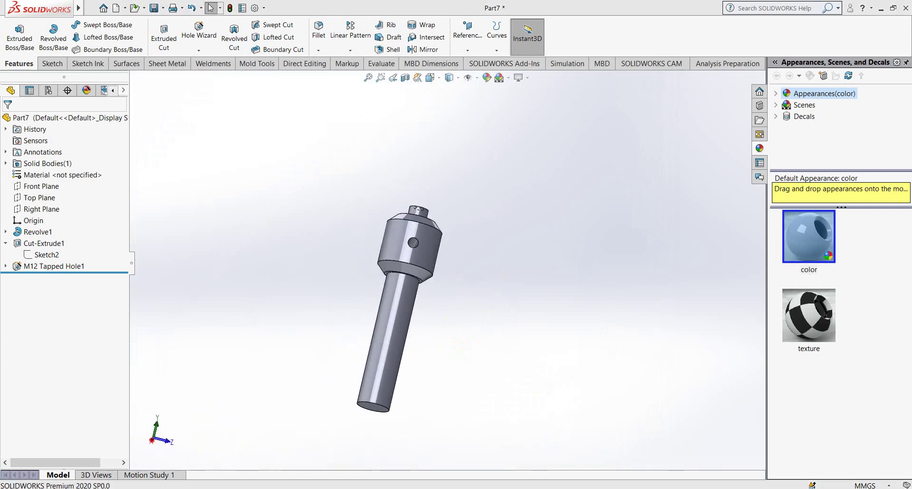
click(748, 438)
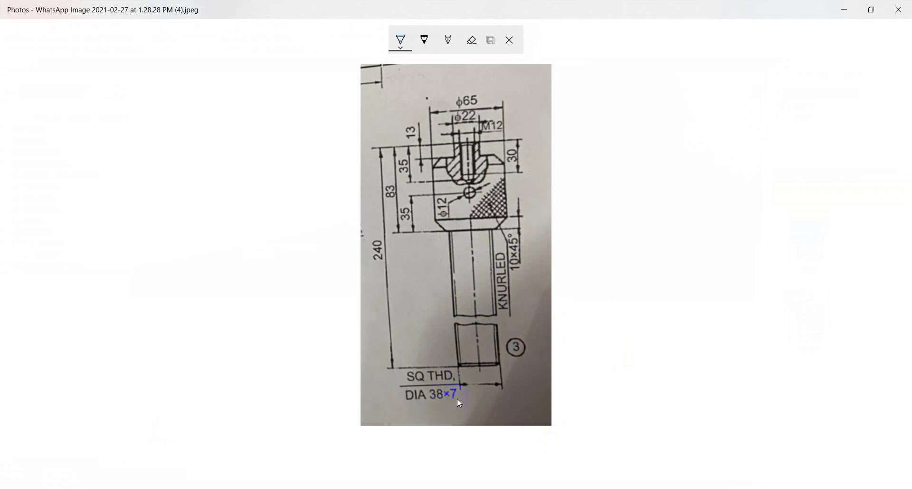
click(841, 10)
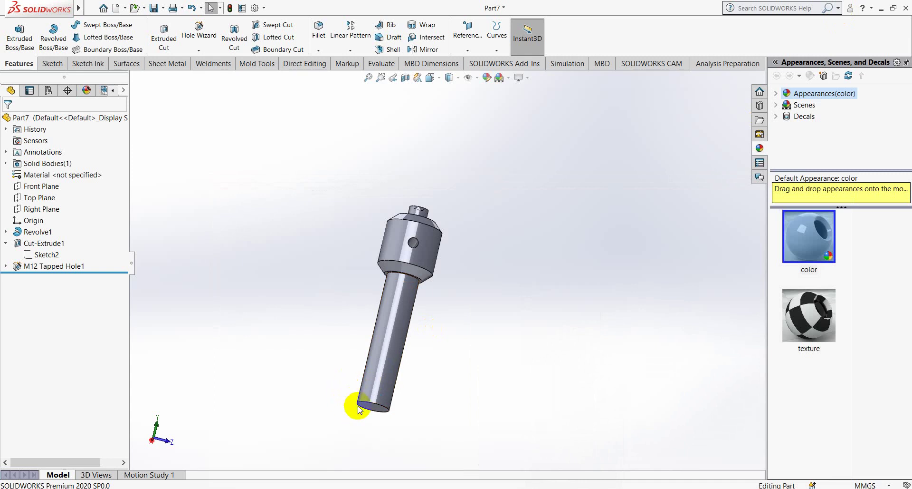
Open Sketch5 on the shaft's bottom end face and convert its circular edge.
mouse_move(357, 370)
middle_down()
mouse_move(371, 390)
mouse_move(422, 378)
middle_up()
scroll(353, 316, down, 5)
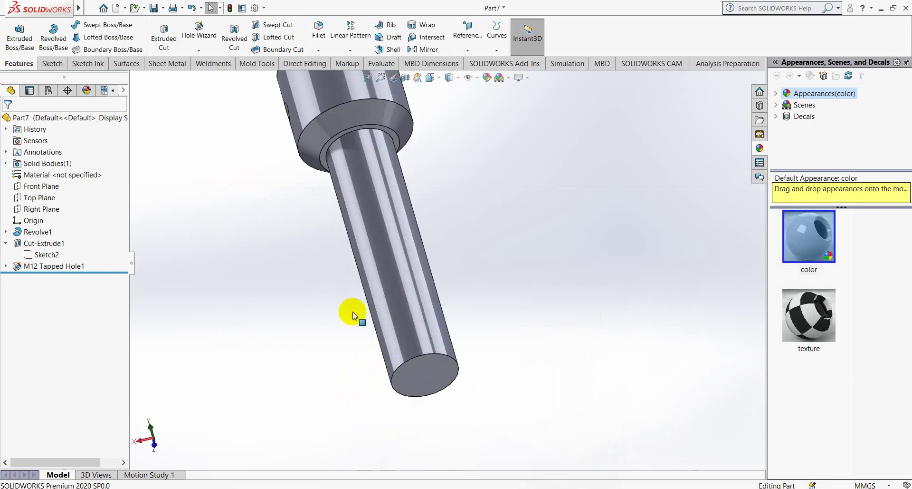
click(429, 378)
right_click(435, 378)
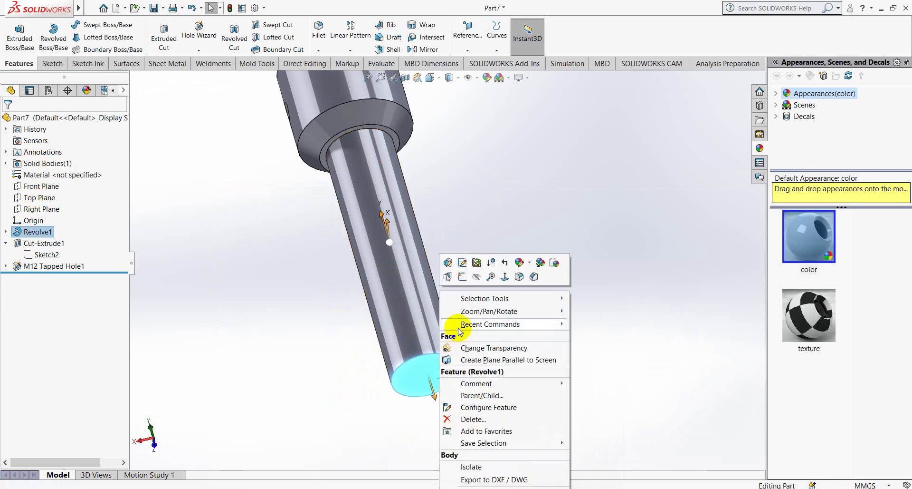
click(462, 276)
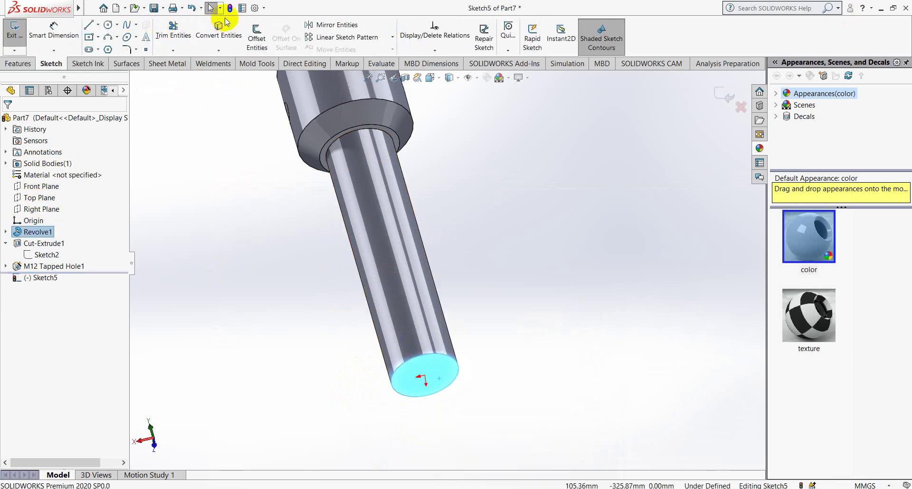
click(218, 30)
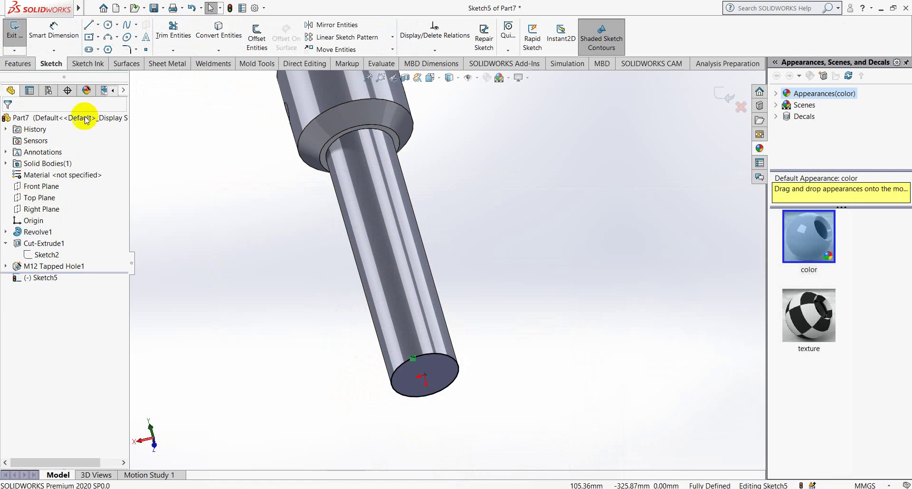
key(z)
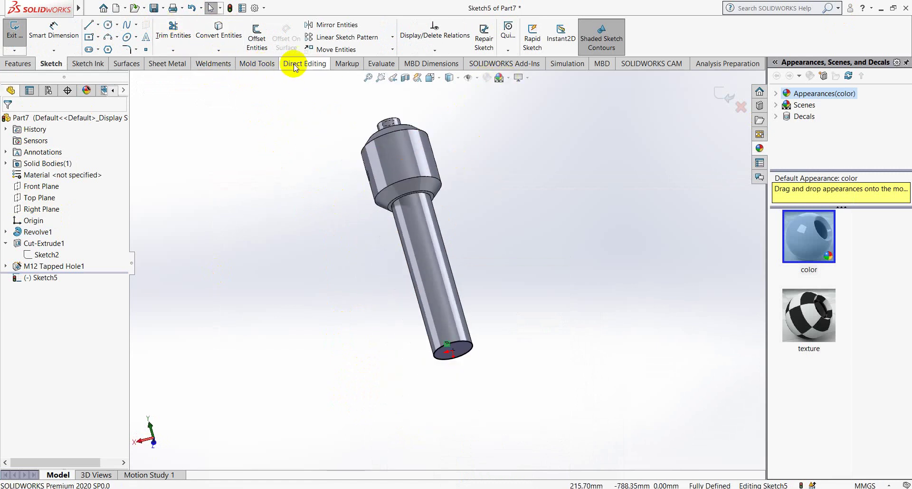
click(381, 64)
click(102, 34)
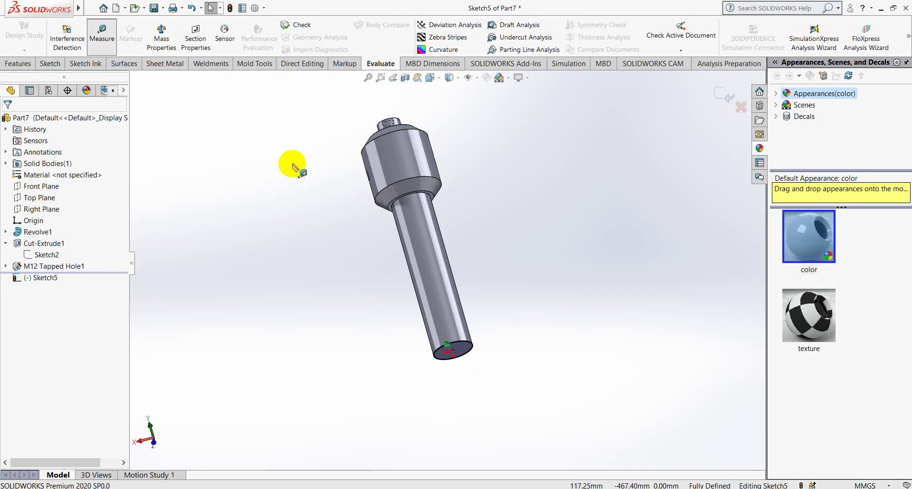
click(429, 230)
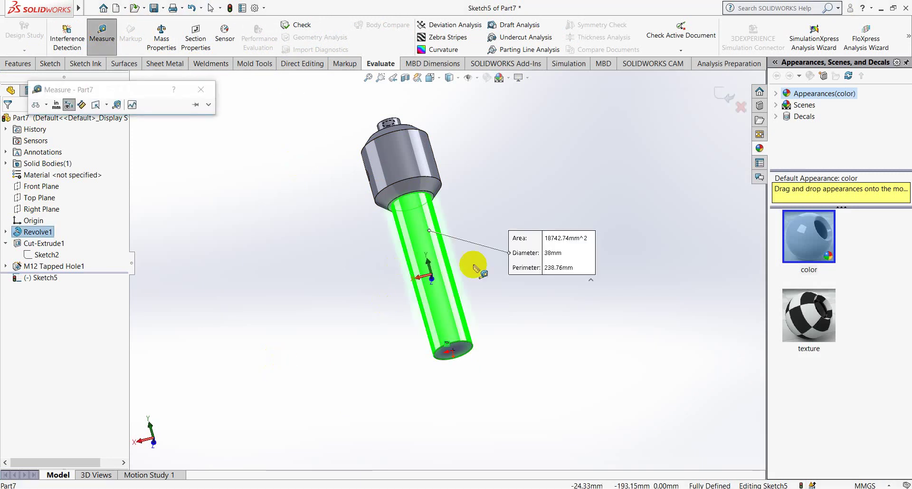
middle_drag(474, 266, 536, 249)
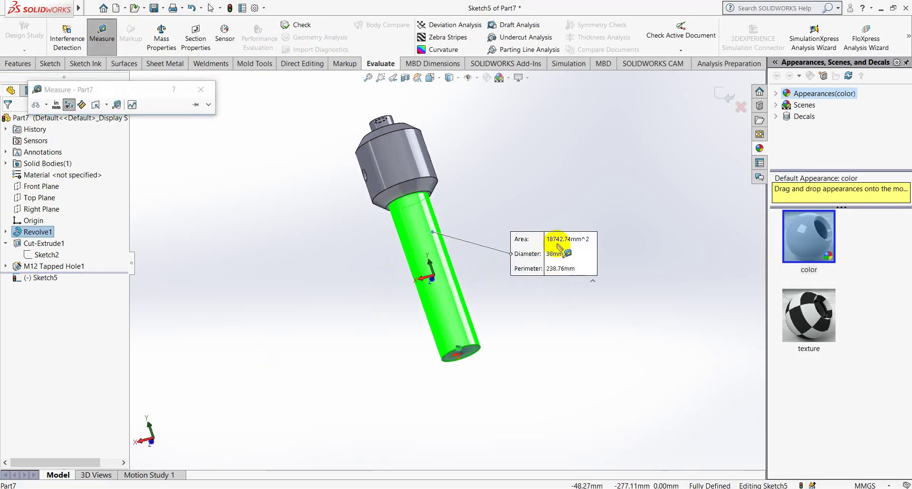
click(210, 93)
click(102, 33)
scroll(227, 182, down, 5)
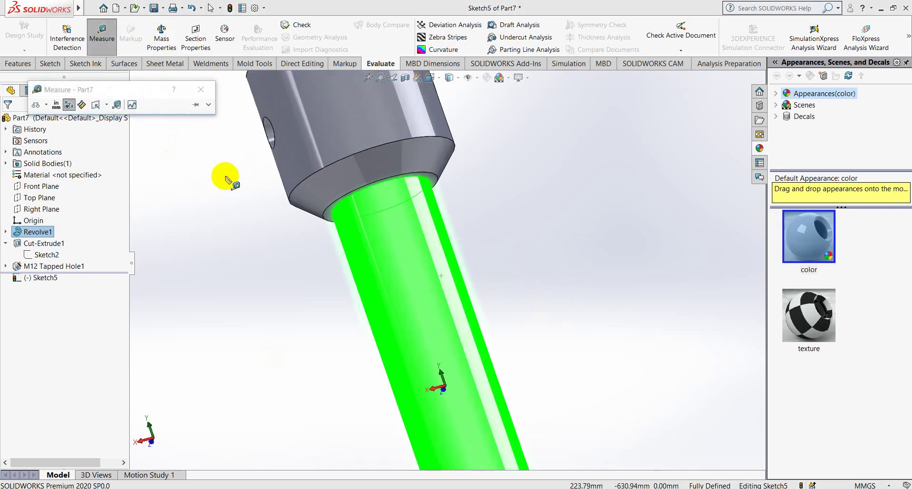
click(418, 211)
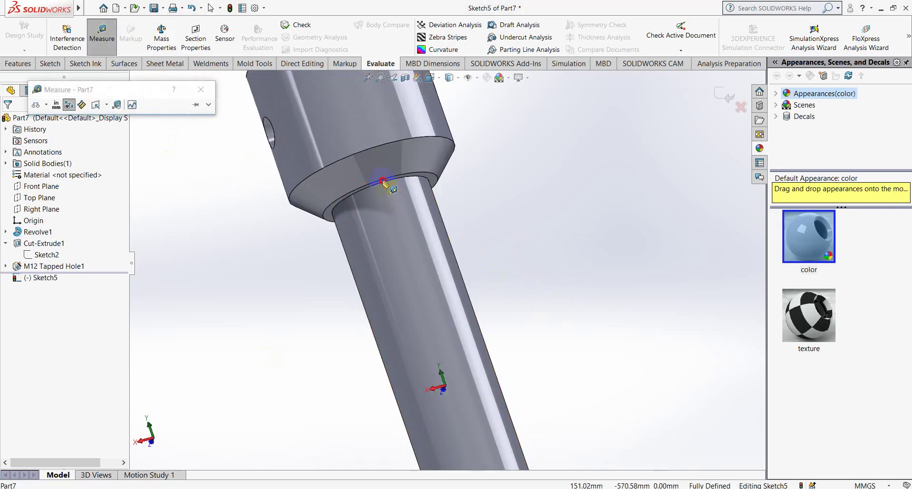
click(384, 182)
scroll(407, 259, up, 3)
scroll(407, 259, up, 3)
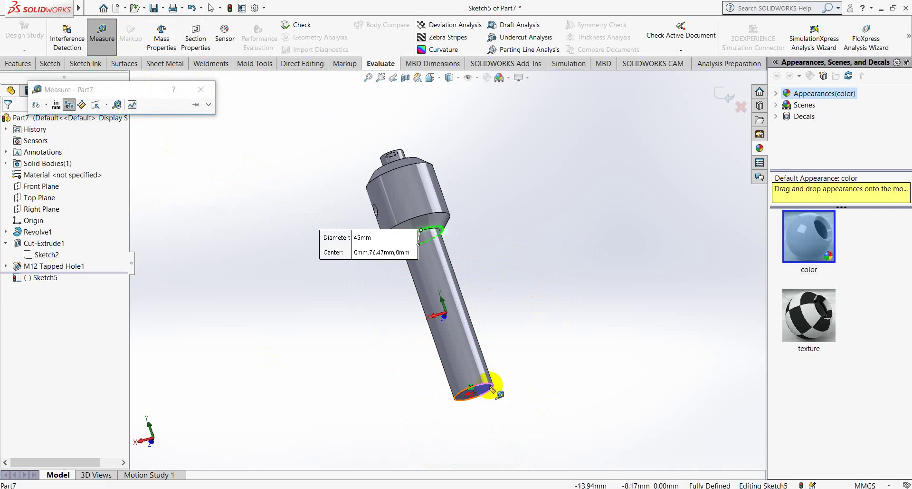
click(487, 384)
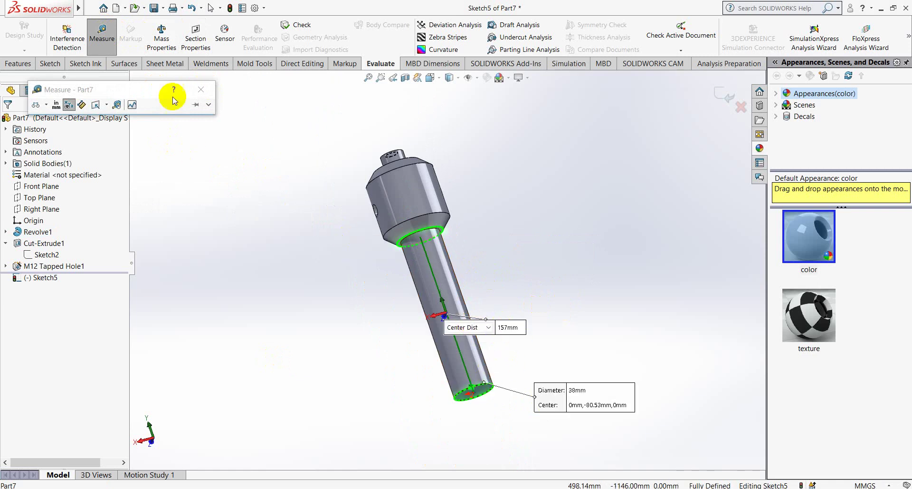
click(101, 32)
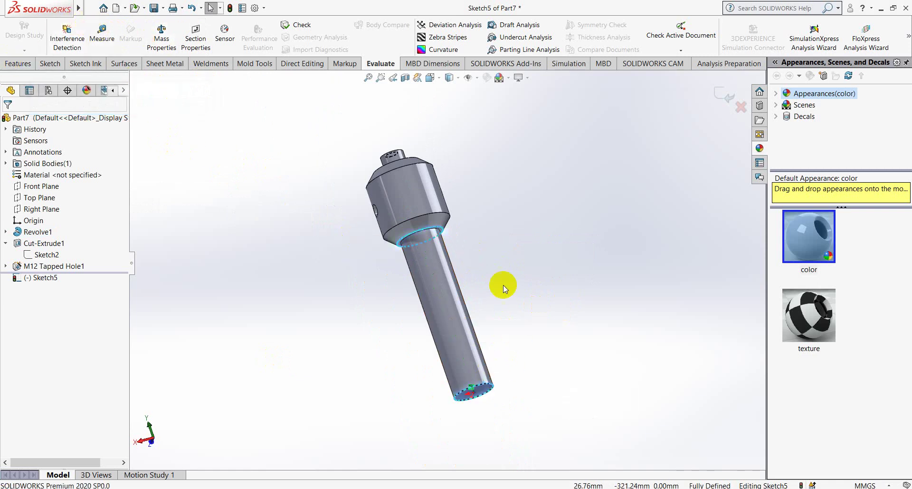
middle_drag(504, 285, 517, 275)
key(ctrl+8)
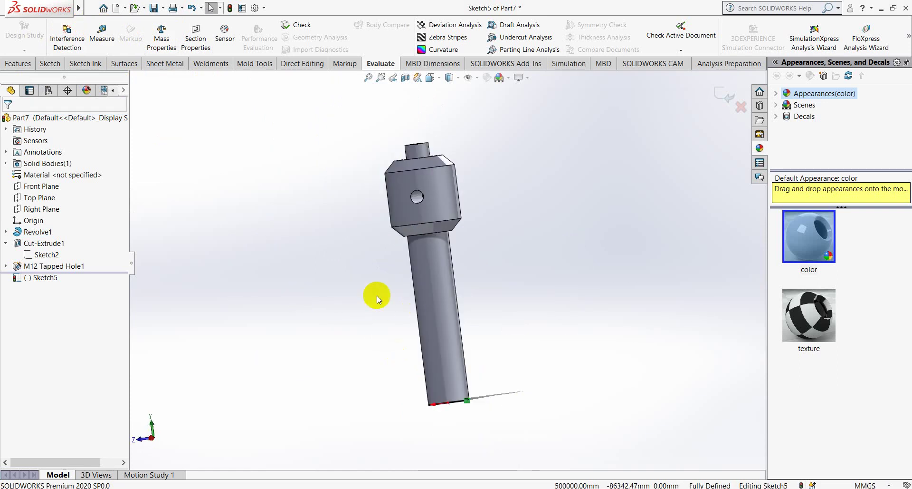
Start a helix on the shaft's end circle and correct its height from 175 to 157 mm.
click(9, 64)
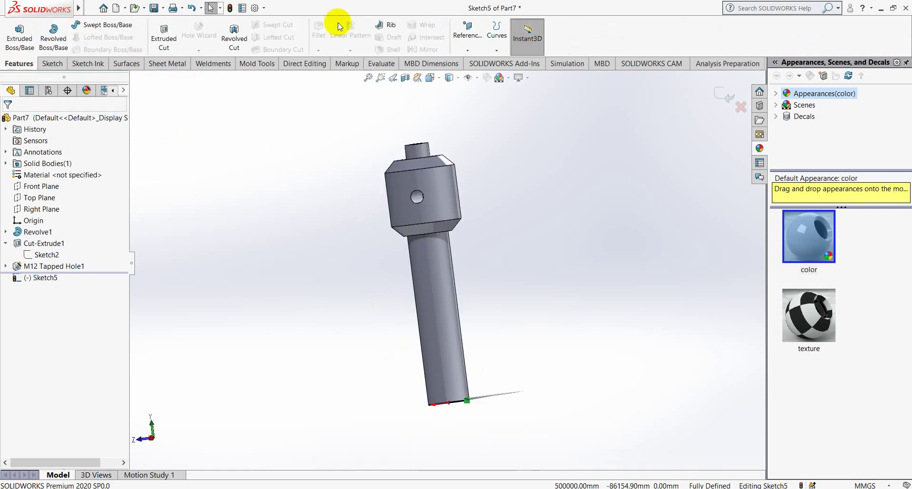
click(496, 50)
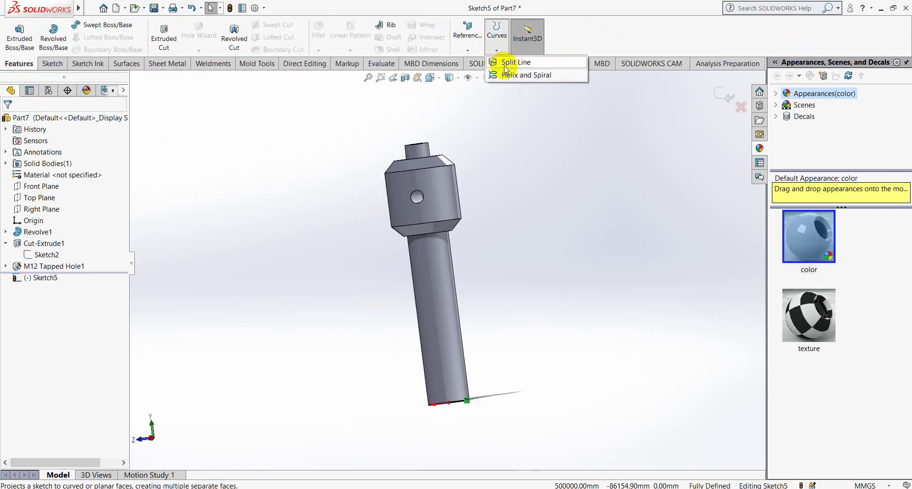
click(518, 75)
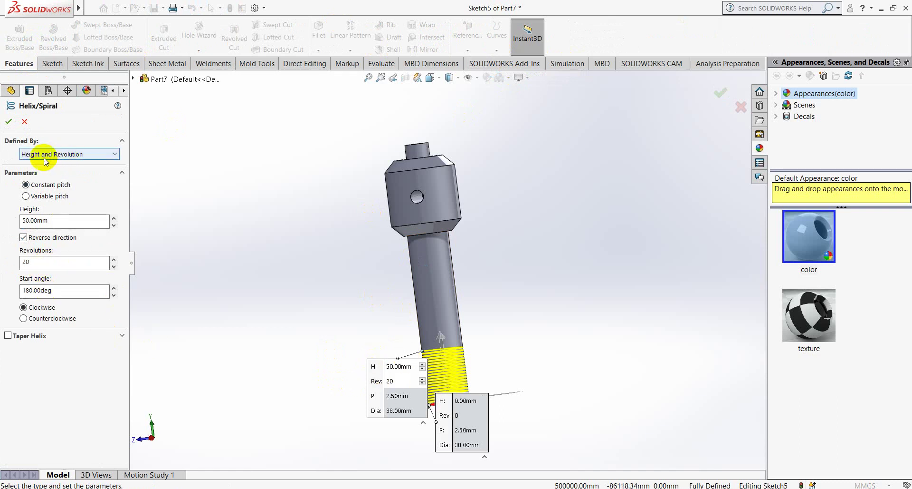
click(51, 223)
text(175)
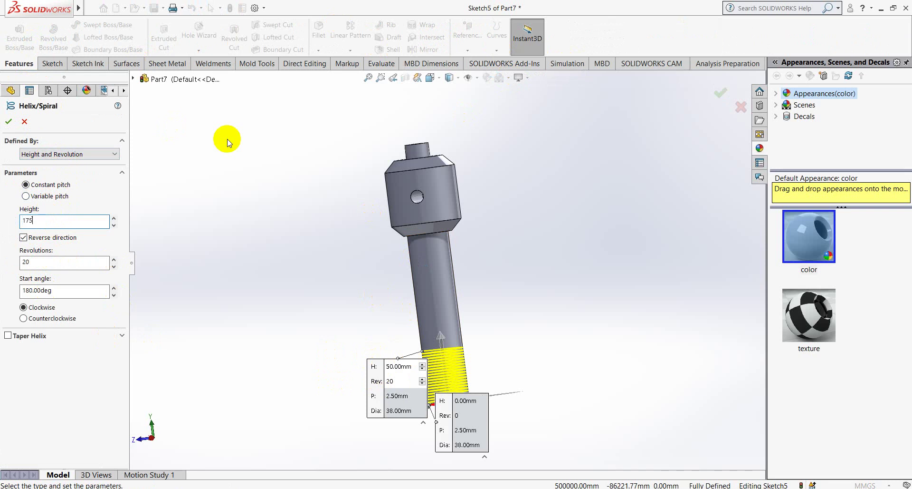
click(227, 138)
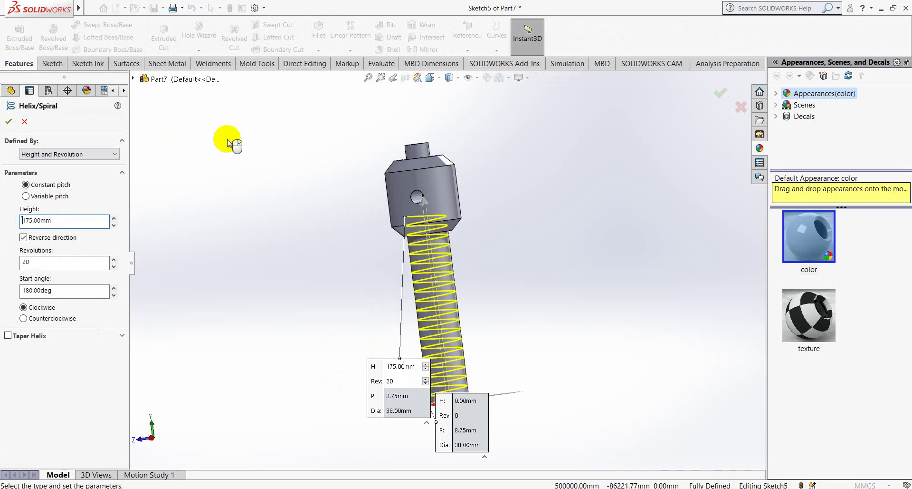
double_click(61, 220)
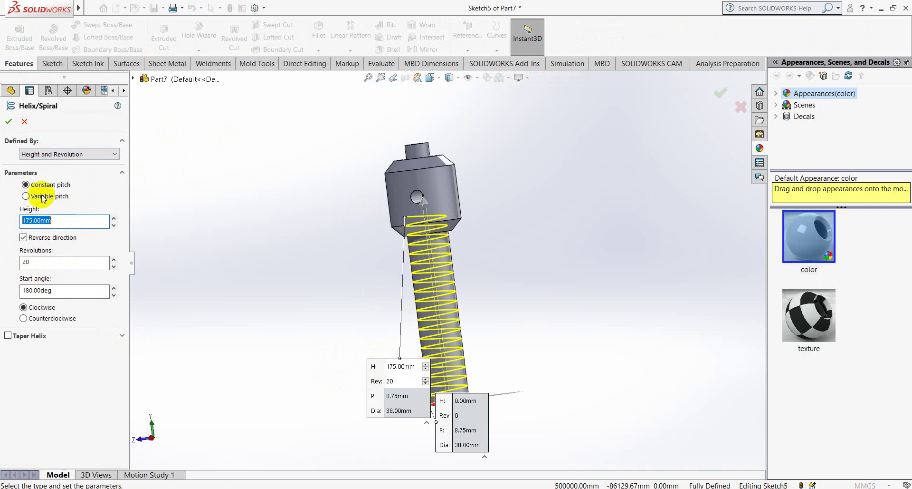
text(157)
key(Return)
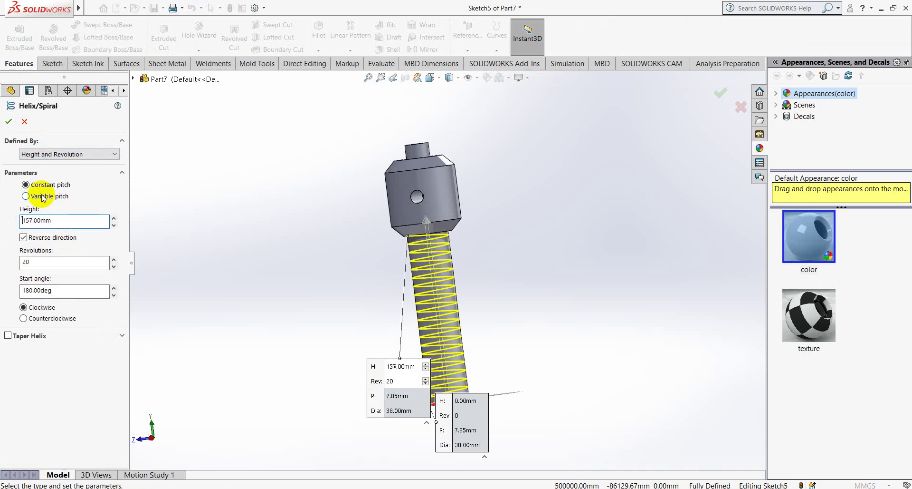
Check the reference drawing, set the helix to 30 revolutions, and accept it.
middle_drag(407, 274, 462, 261)
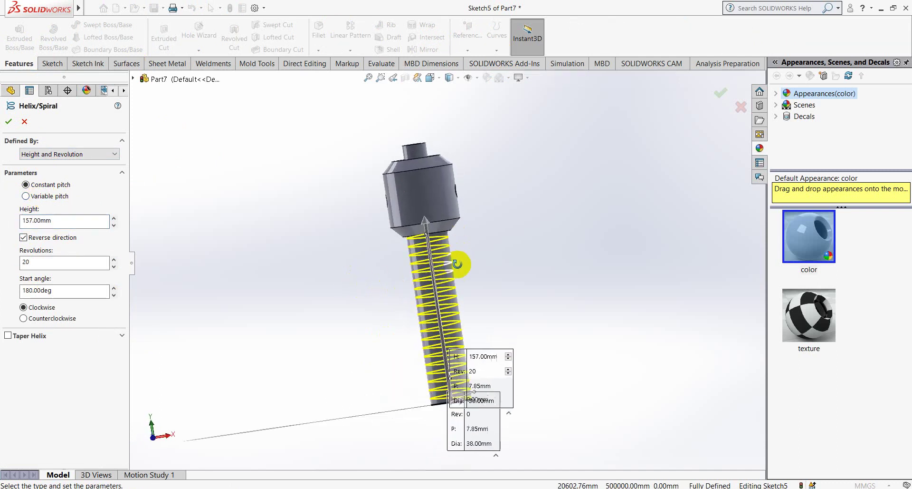
scroll(429, 392, down, 5)
mouse_move(430, 393)
middle_down()
mouse_move(471, 408)
mouse_move(438, 379)
mouse_move(413, 386)
mouse_move(452, 361)
mouse_move(461, 373)
middle_up()
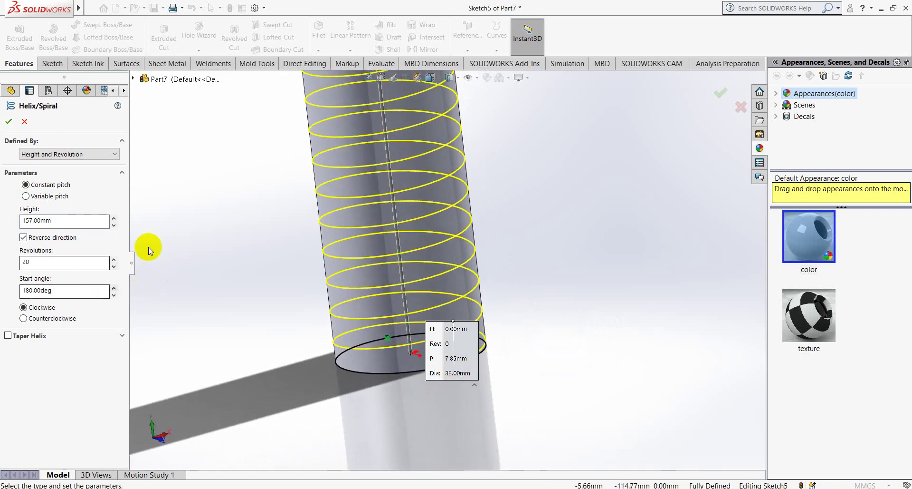
scroll(428, 247, up, 5)
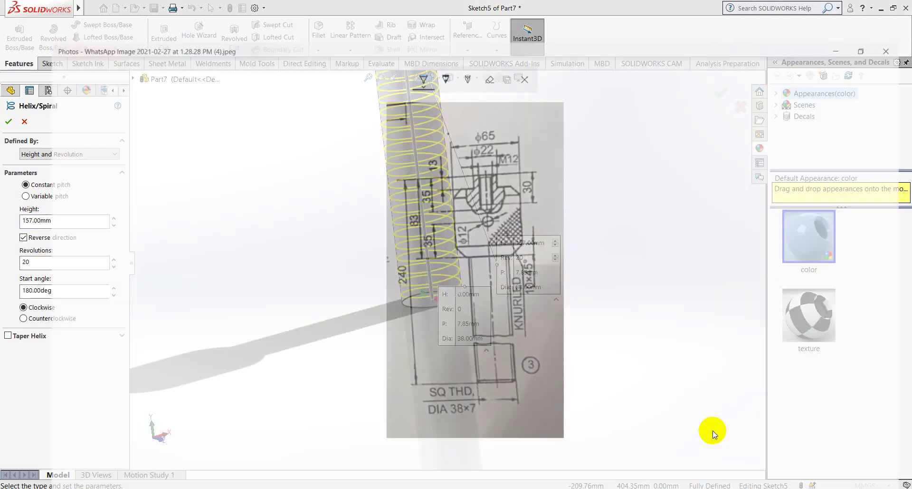
click(711, 430)
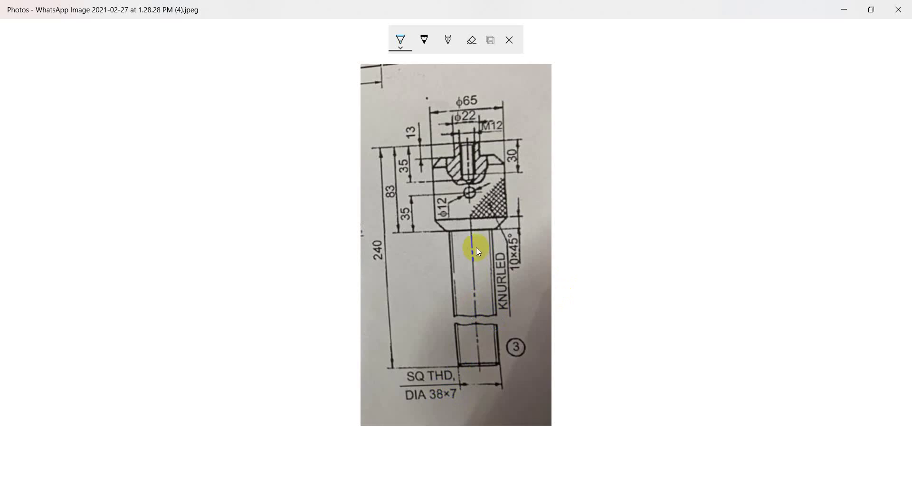
click(848, 9)
double_click(25, 261)
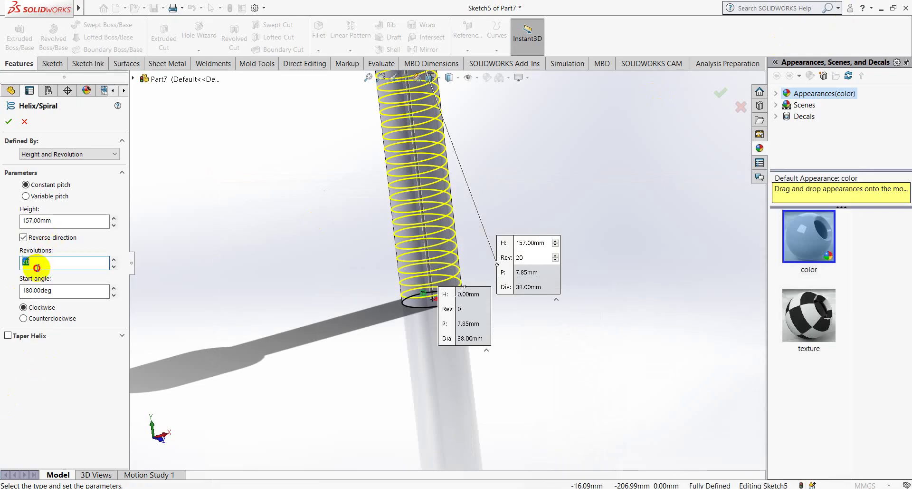
text(30)
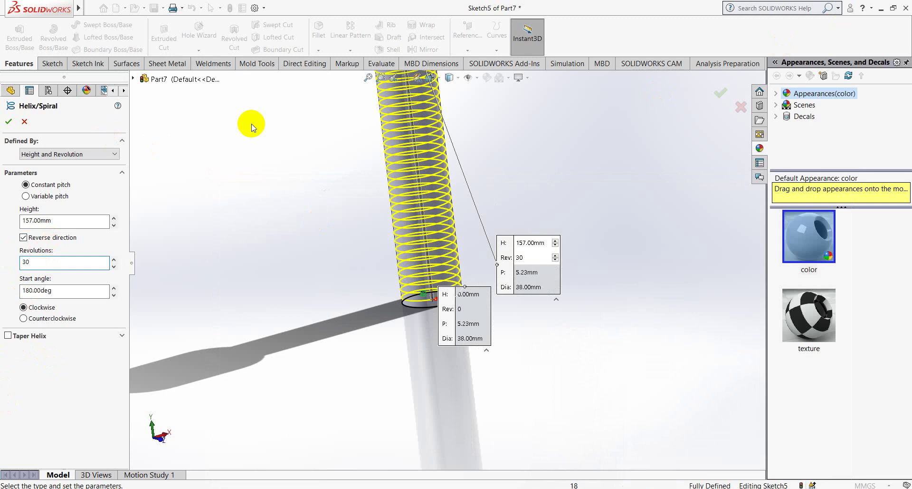
mouse_move(285, 121)
middle_down()
mouse_move(336, 204)
mouse_move(417, 204)
middle_up()
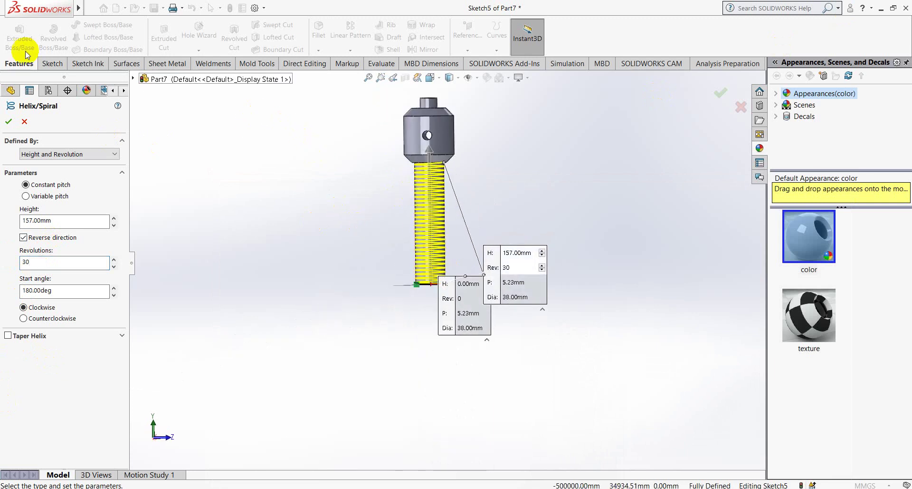
click(9, 120)
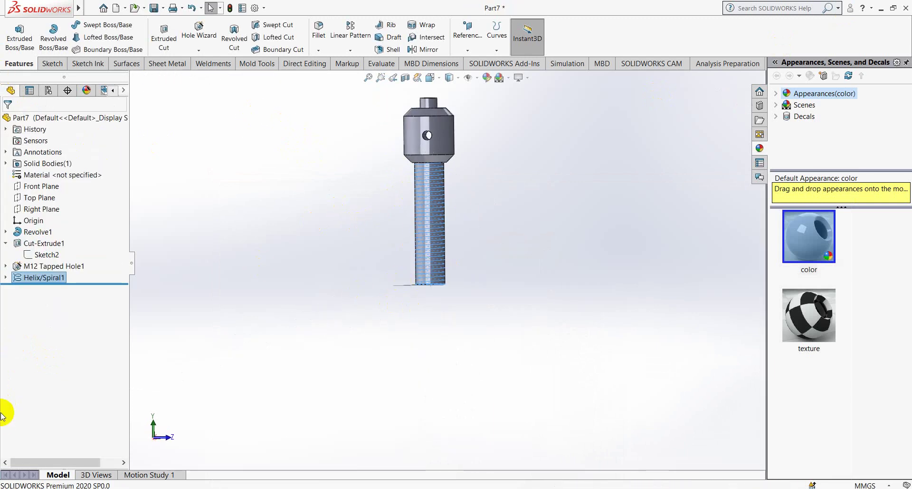
Draw a center rectangle on the Right Plane at the shaft's bottom edge.
right_click(40, 209)
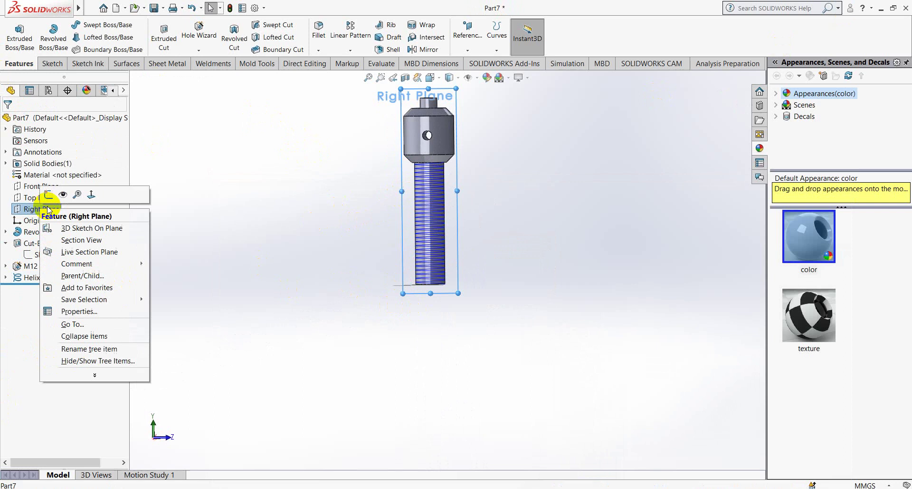
click(83, 192)
scroll(521, 443, down, 2)
scroll(458, 435, down, 2)
scroll(458, 435, down, 2)
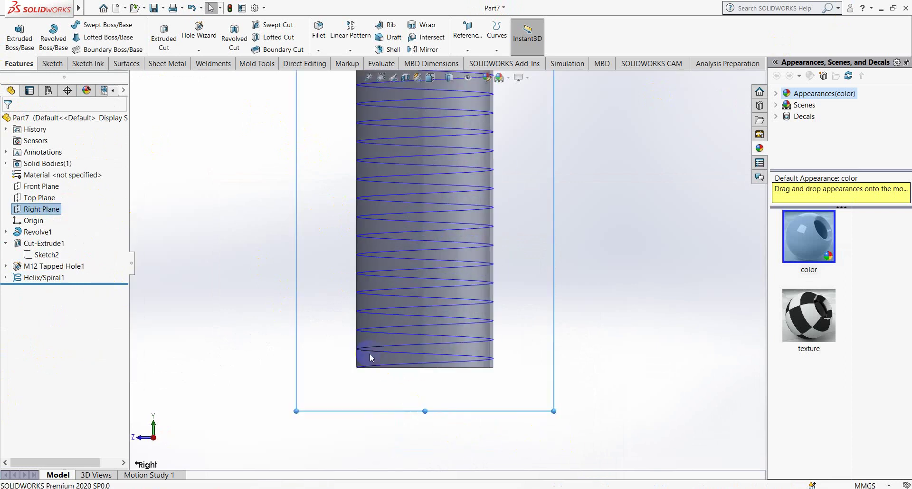
click(52, 63)
click(89, 37)
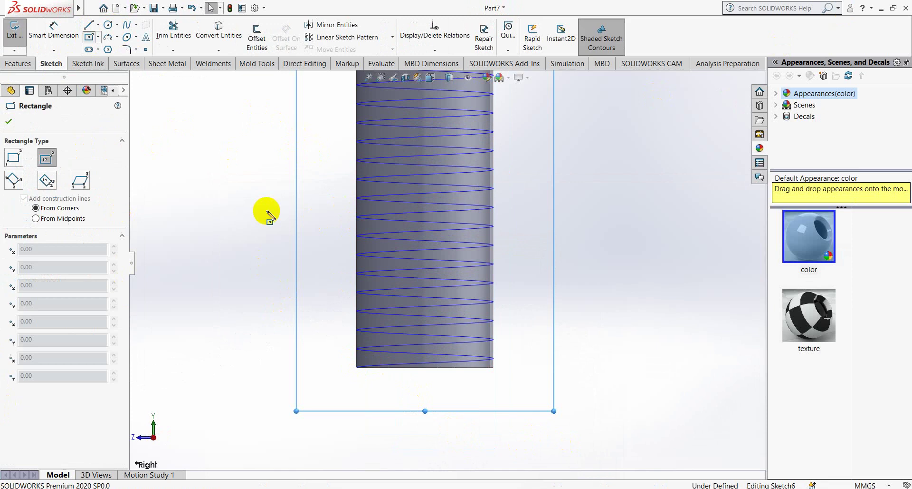
click(357, 369)
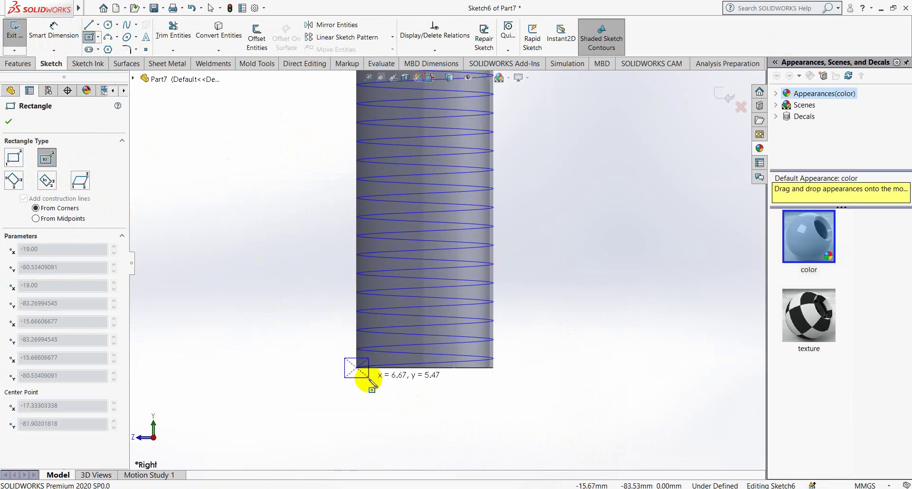
click(363, 382)
right_click(370, 370)
click(383, 375)
Dimension the rectangle's height and width to 7 mm each, making a square.
click(55, 50)
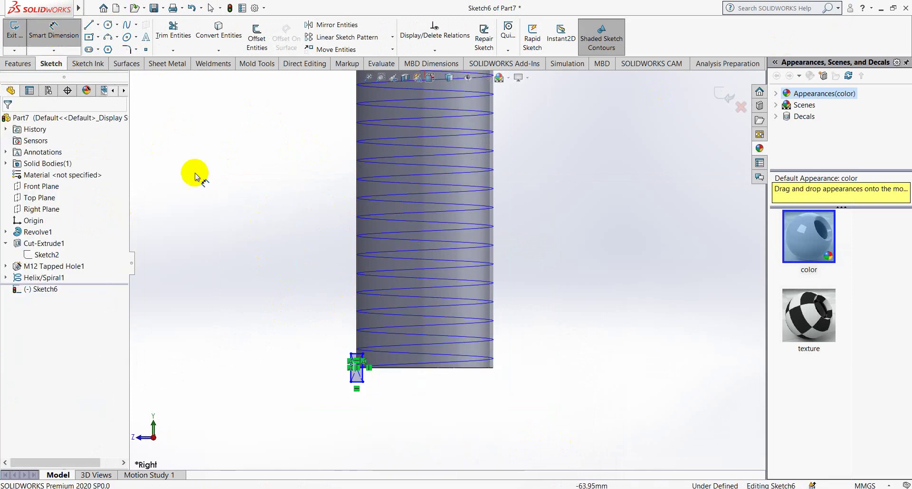
click(349, 372)
click(326, 368)
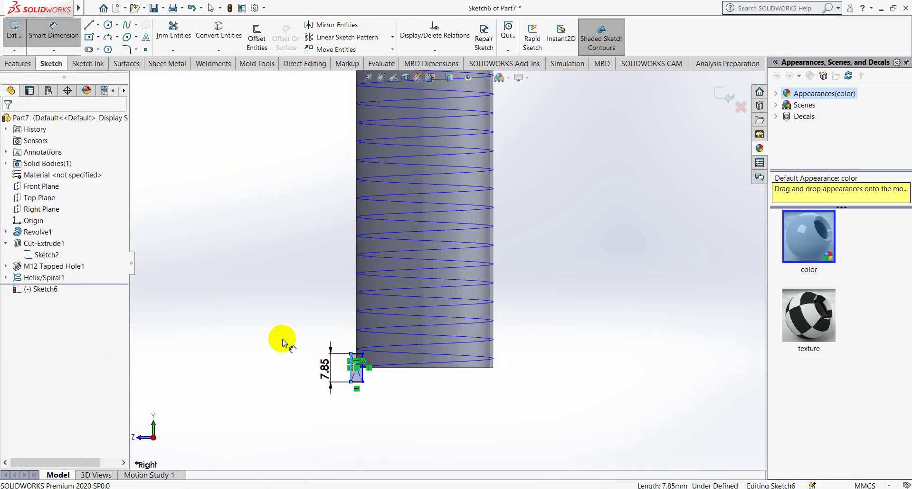
text(7.00mm)
key(Return)
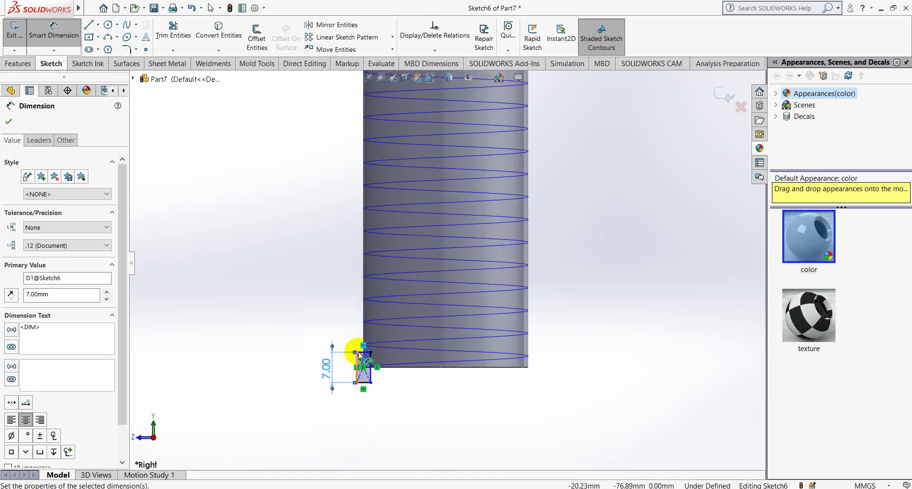
scroll(361, 361, down, 5)
click(386, 298)
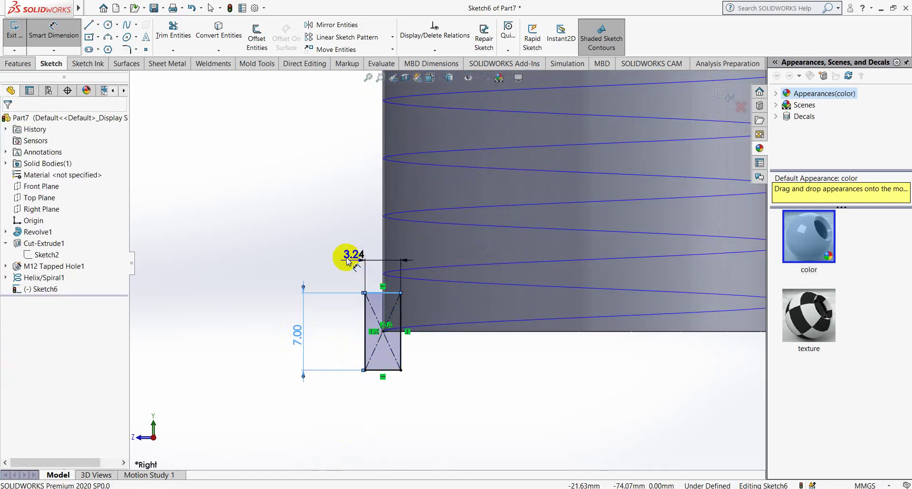
click(357, 251)
click(358, 244)
text(7)
key(Return)
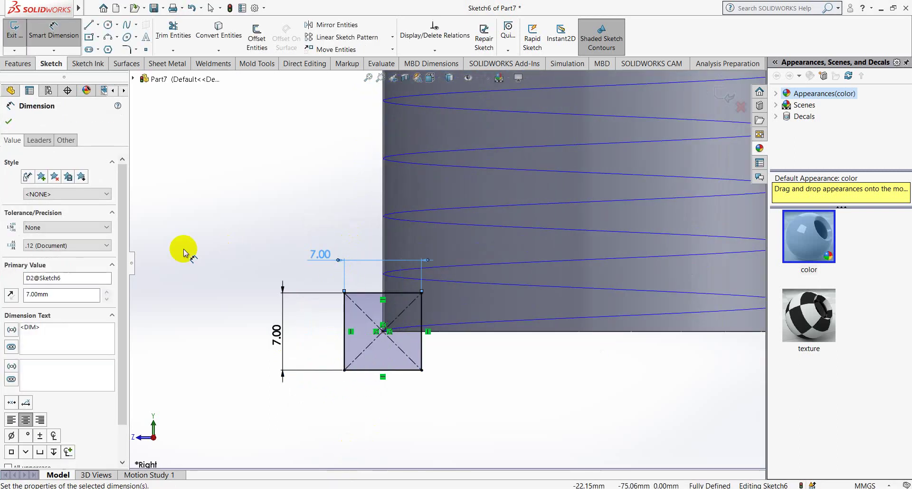
click(8, 122)
scroll(269, 262, up, 4)
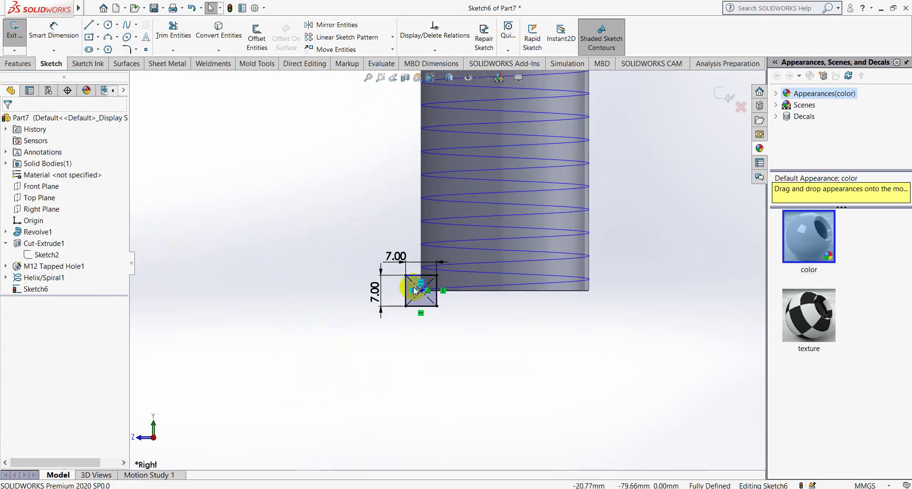
Swept Cut the square Sketch6 profile along Helix/Spiral1 to create Cut-Sweep2.
click(18, 63)
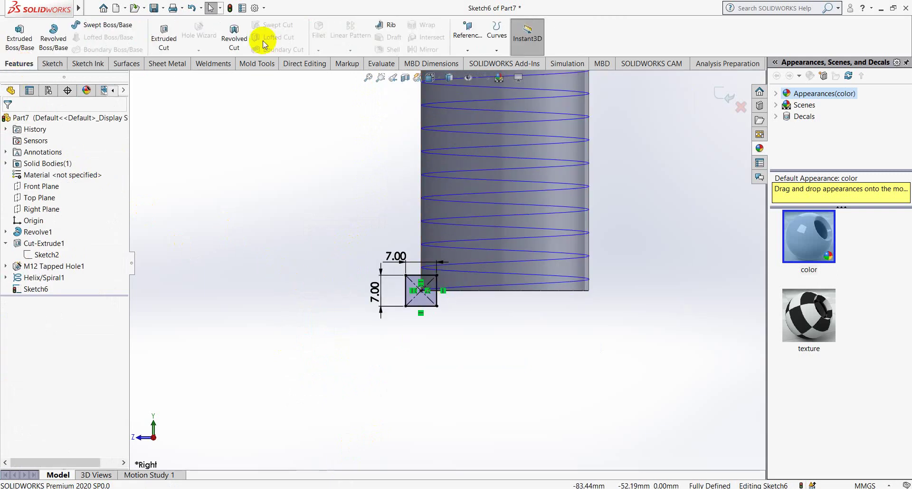
click(727, 94)
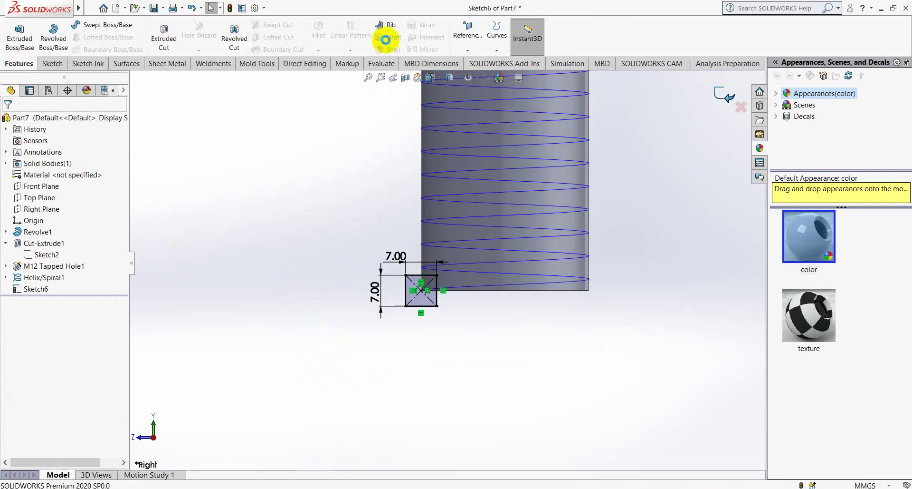
middle_drag(423, 297, 157, 204)
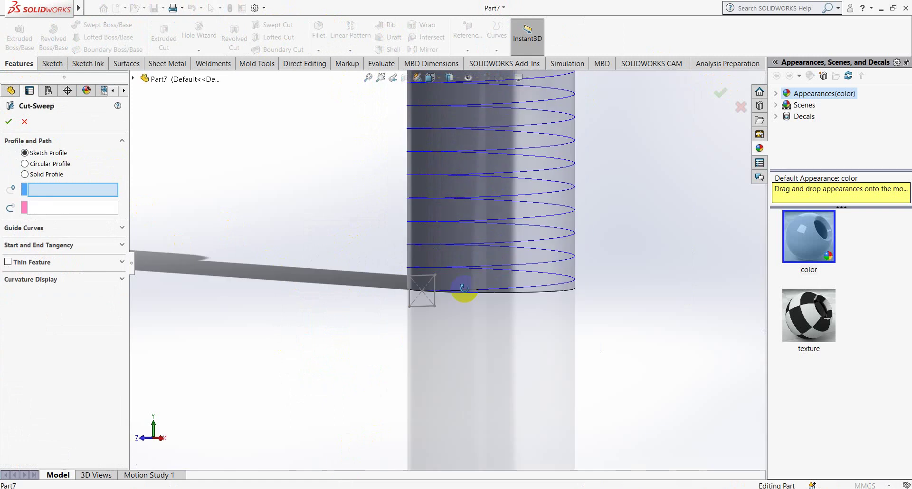
click(93, 190)
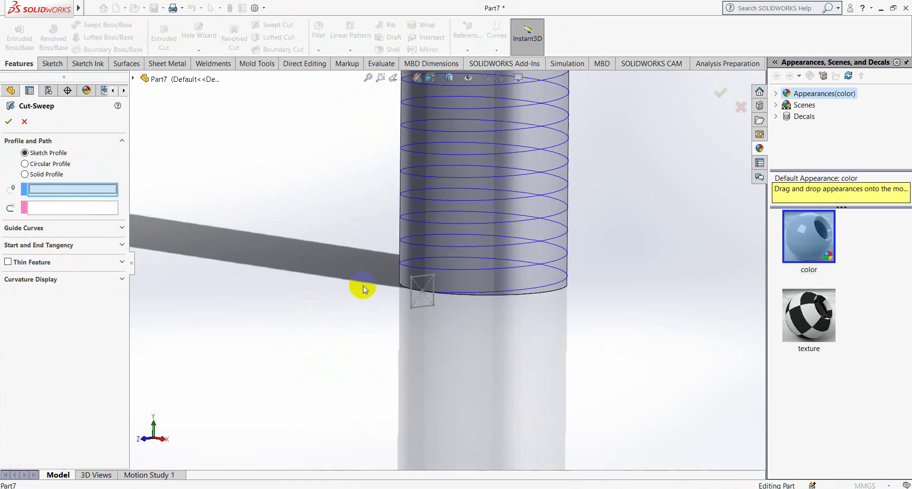
click(413, 299)
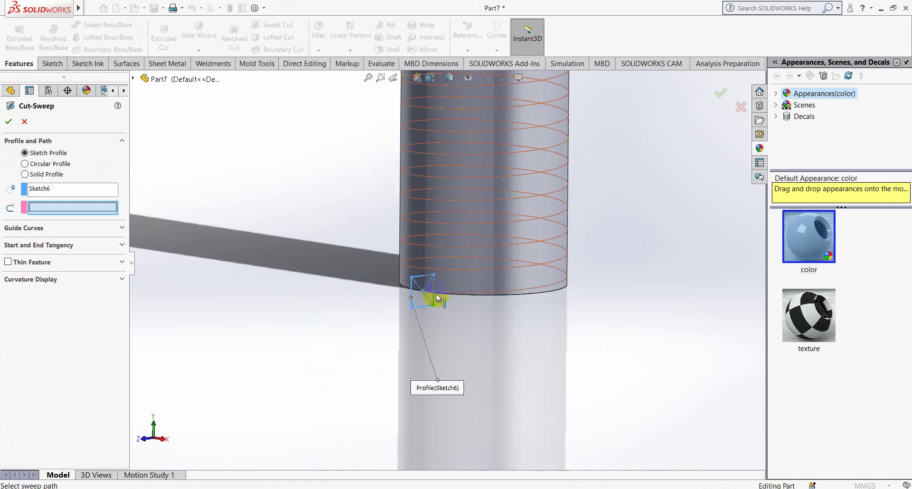
click(466, 269)
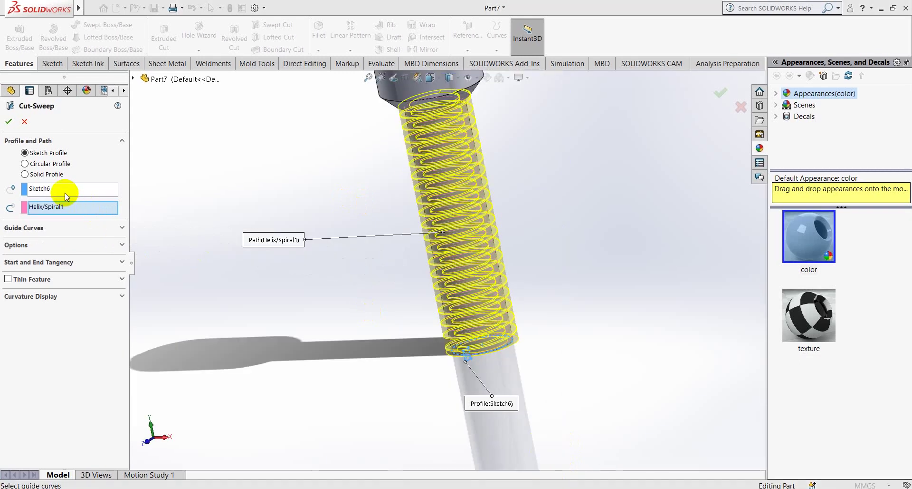
click(64, 192)
scroll(453, 349, down, 3)
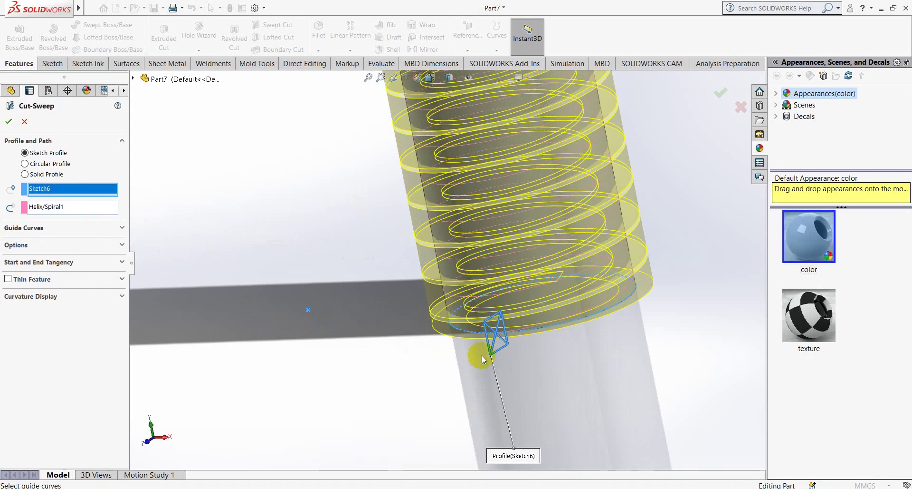
click(98, 208)
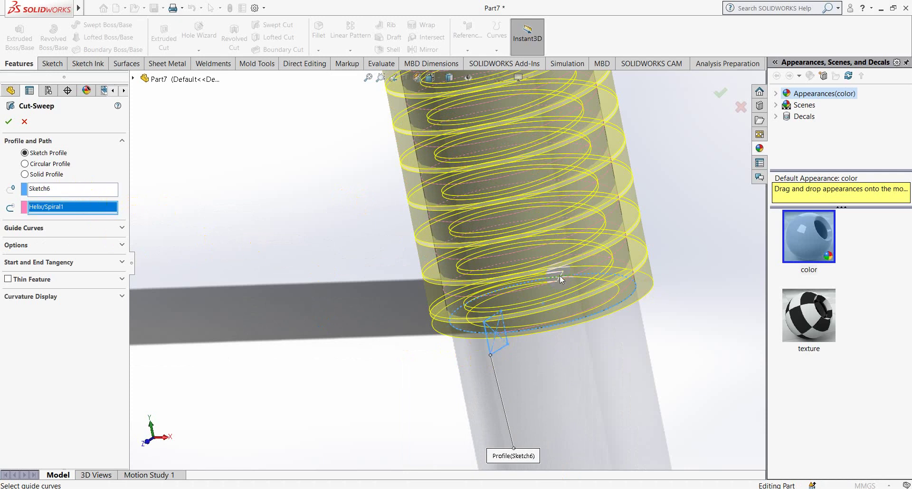
scroll(389, 258, up, 3)
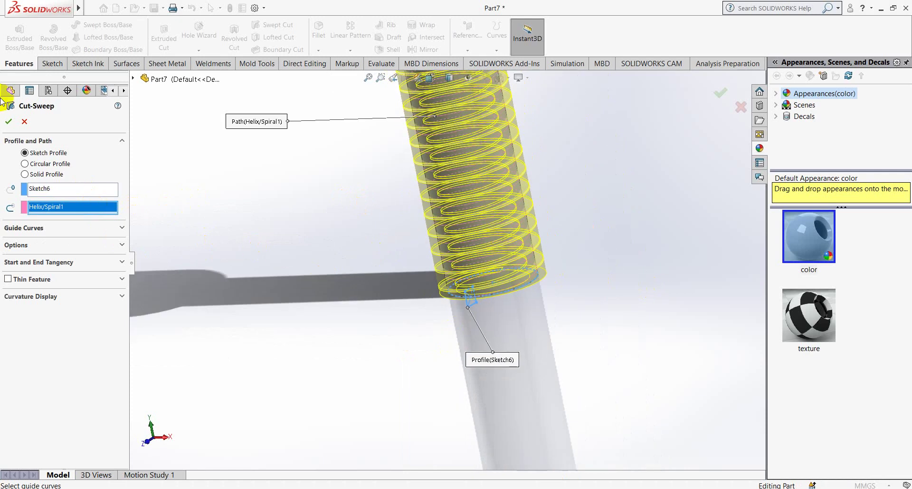
click(7, 121)
Temporarily hide the solid body to inspect the thread cut, then show it again.
scroll(413, 190, up, 3)
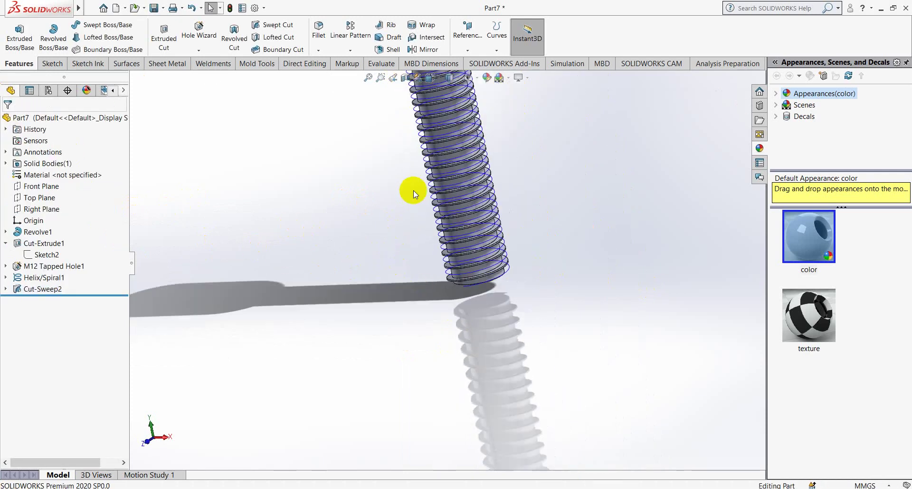
scroll(432, 214, up, 3)
mouse_move(432, 214)
middle_down()
mouse_move(494, 129)
mouse_move(506, 204)
mouse_move(483, 219)
middle_up()
scroll(483, 219, down, 3)
scroll(474, 212, down, 3)
scroll(417, 216, up, 4)
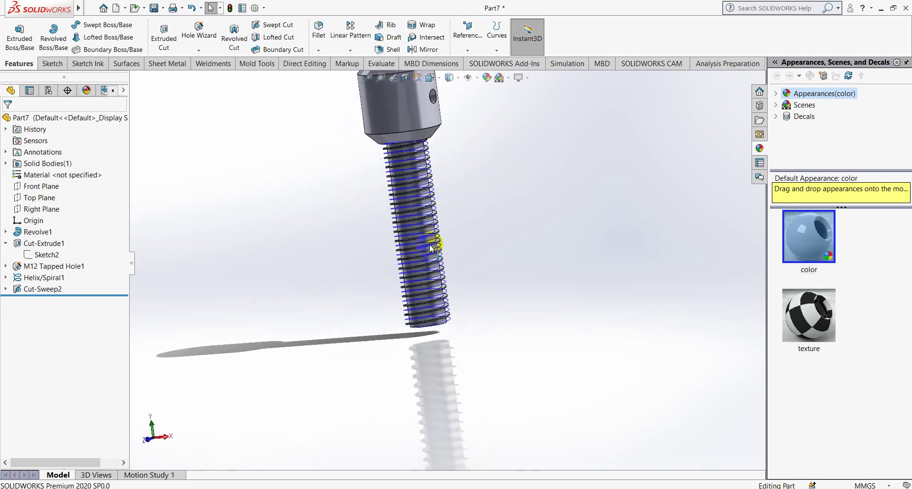
right_click(24, 291)
click(34, 264)
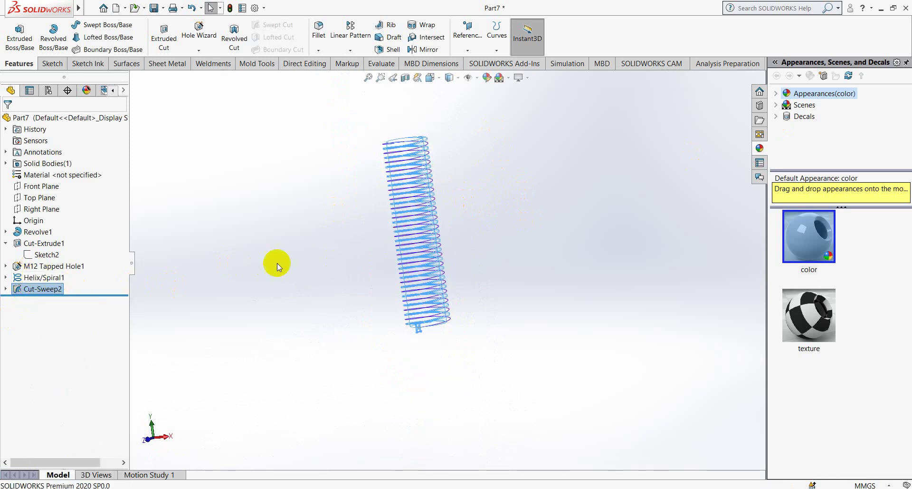
right_click(40, 290)
click(48, 270)
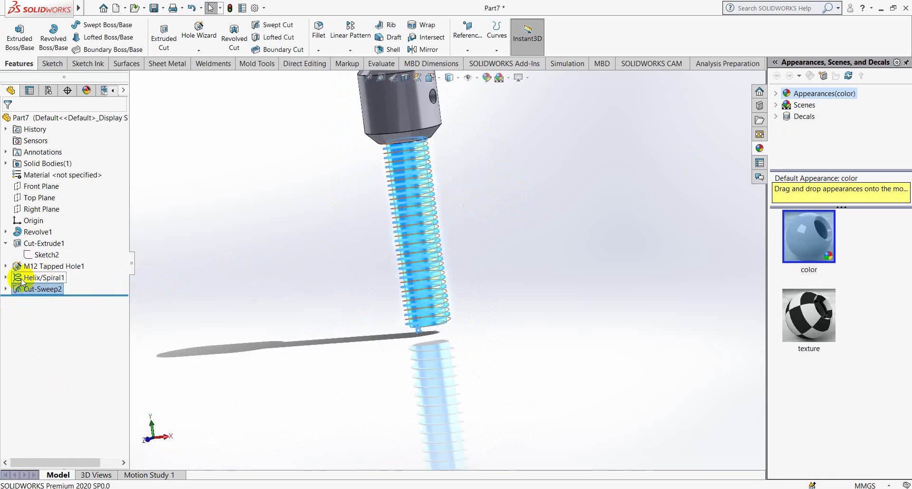
Hide the Helix/Spiral1 curve and view the threaded screw from a tilted angle.
right_click(21, 282)
click(26, 265)
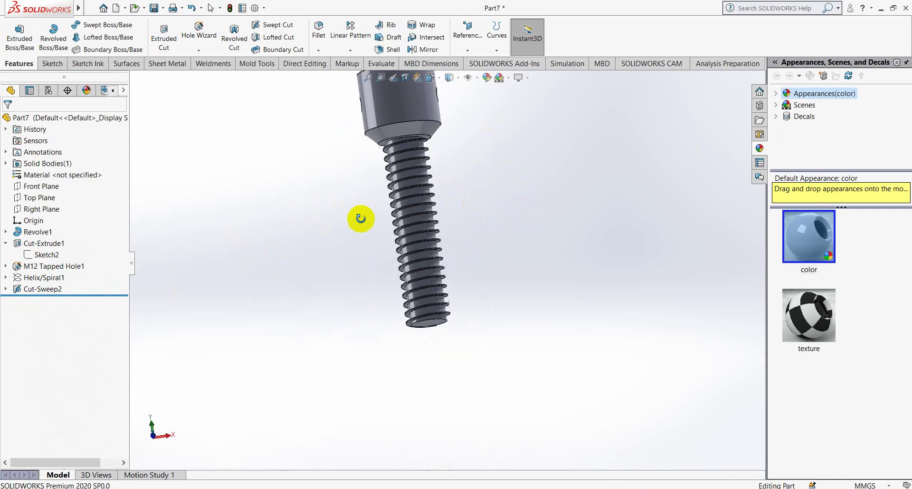
mouse_move(361, 218)
middle_down()
mouse_move(381, 220)
mouse_move(350, 271)
mouse_move(363, 240)
mouse_move(371, 266)
middle_up()
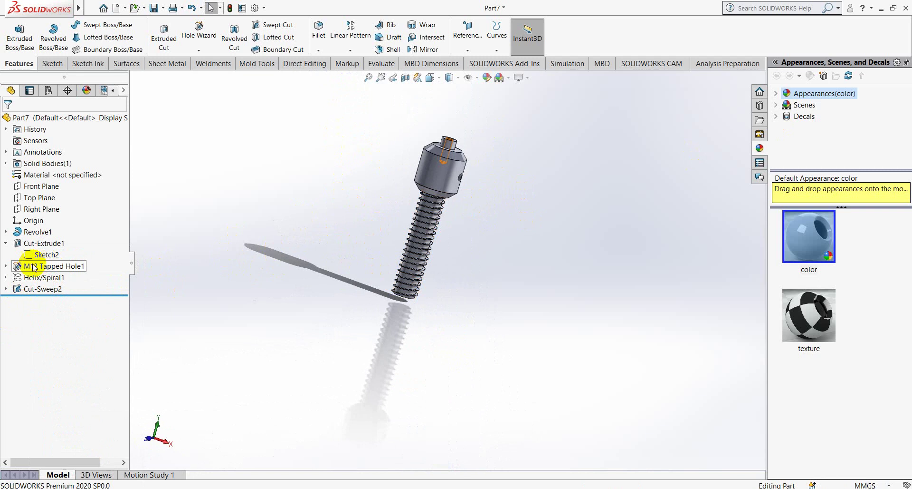
scroll(329, 231, down, 3)
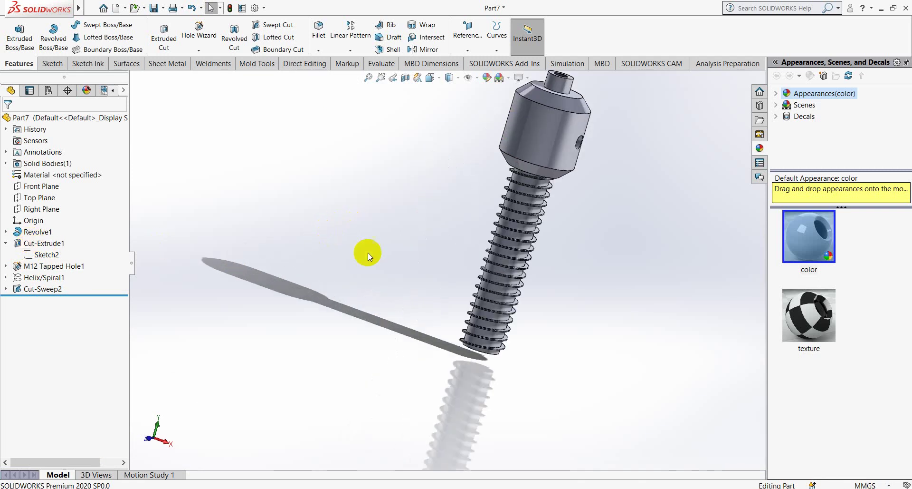
right_click(28, 278)
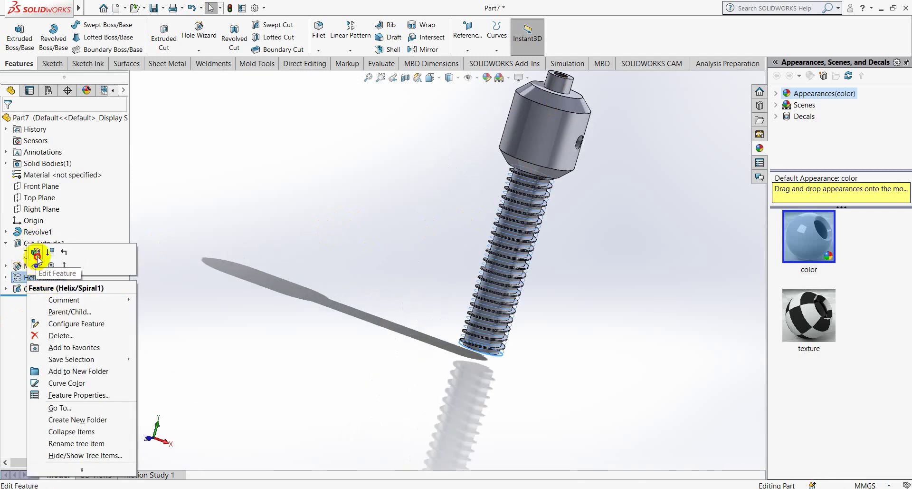
Edit Helix/Spiral1 to 30 revolutions, rebuild, and reopen the reference drawing.
click(36, 252)
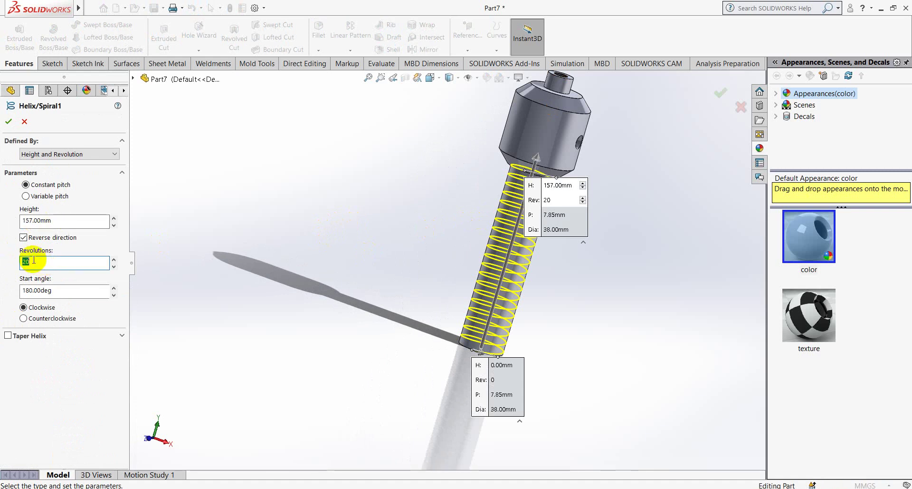
text(0)
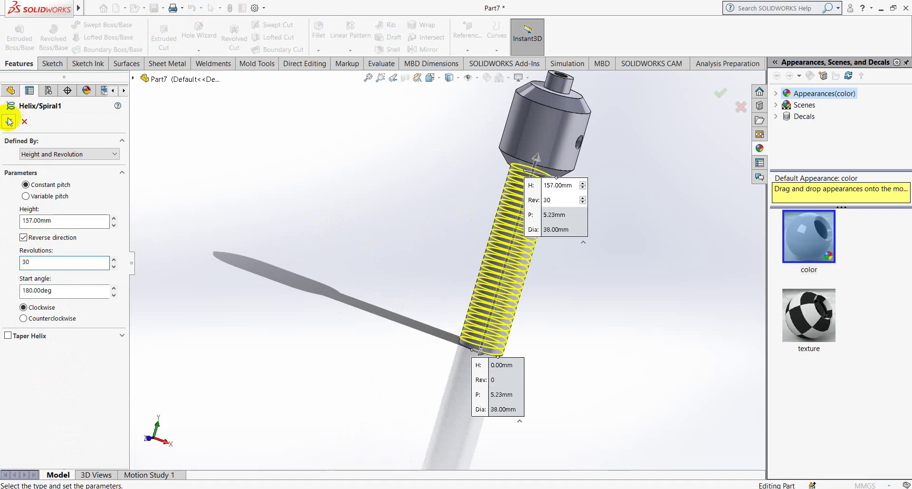
click(8, 121)
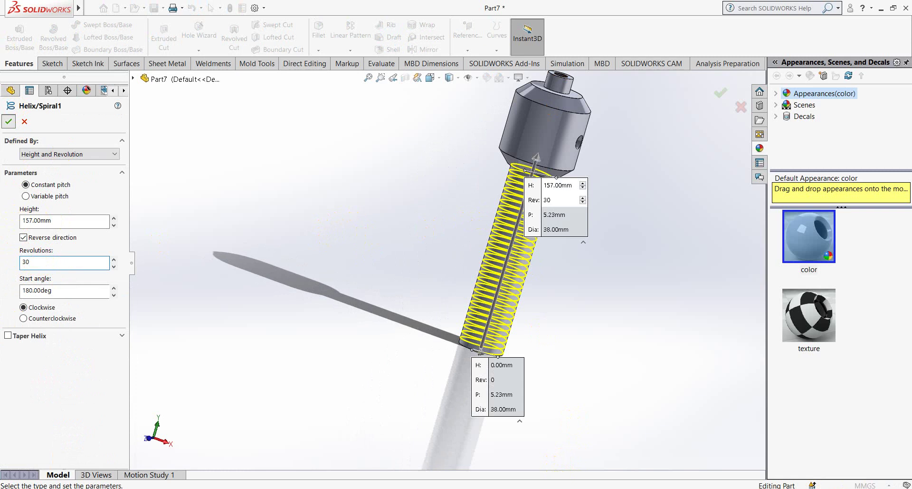
click(57, 260)
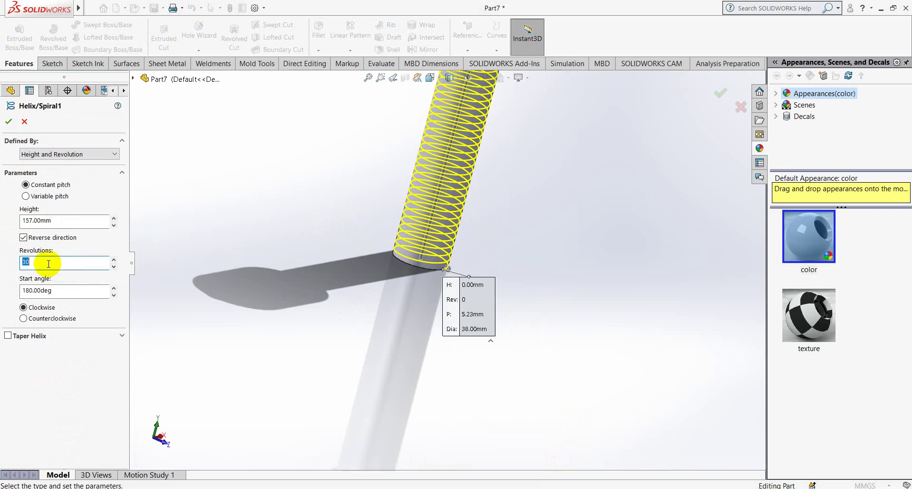
click(8, 121)
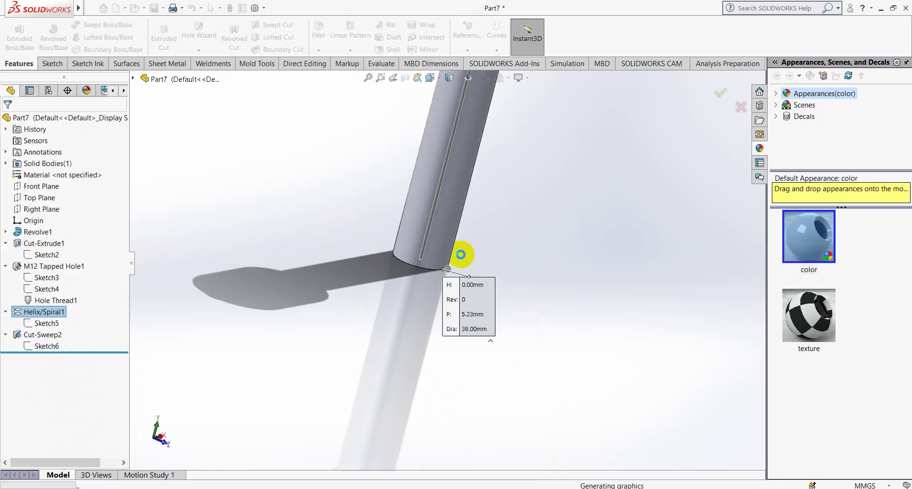
click(326, 253)
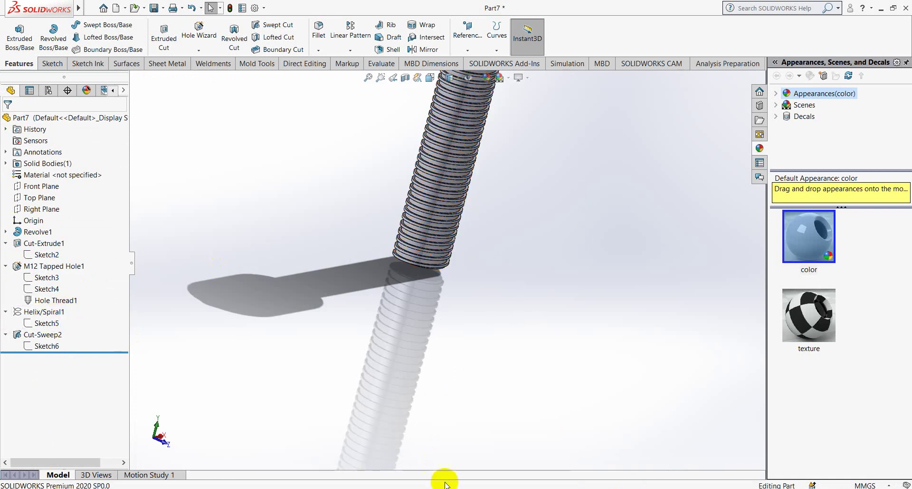
click(713, 452)
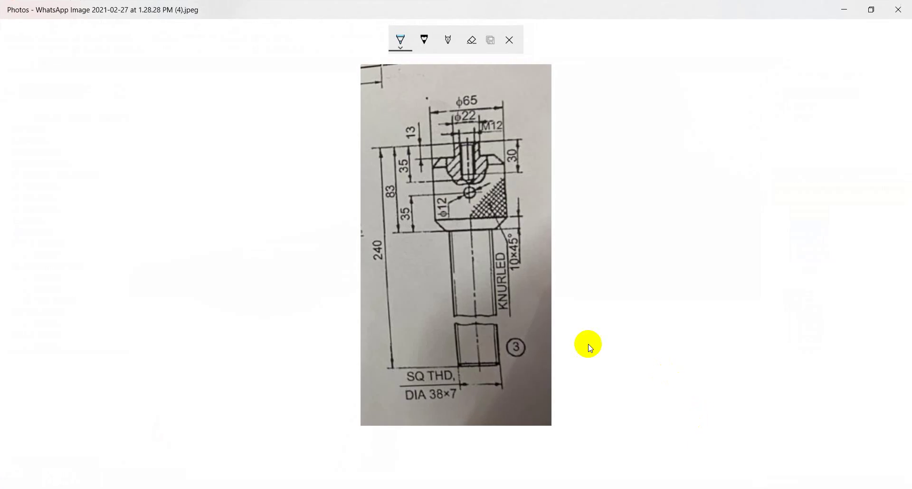
click(845, 9)
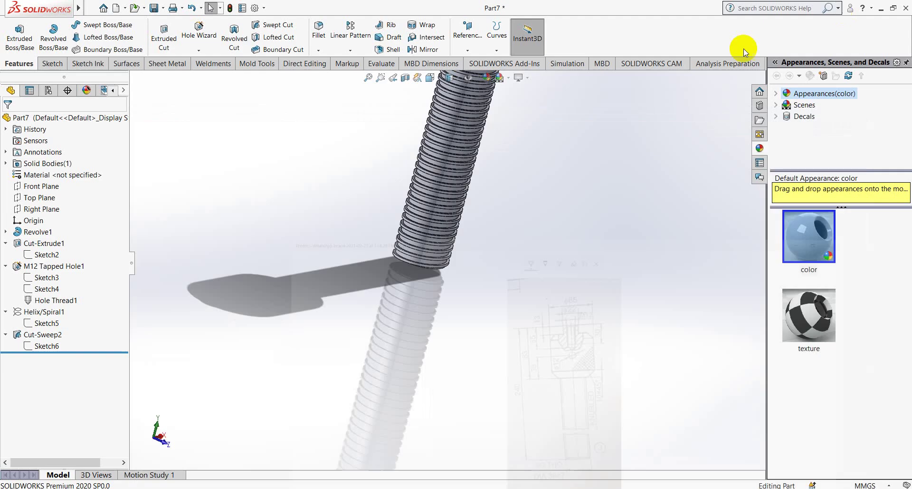
right_click(41, 325)
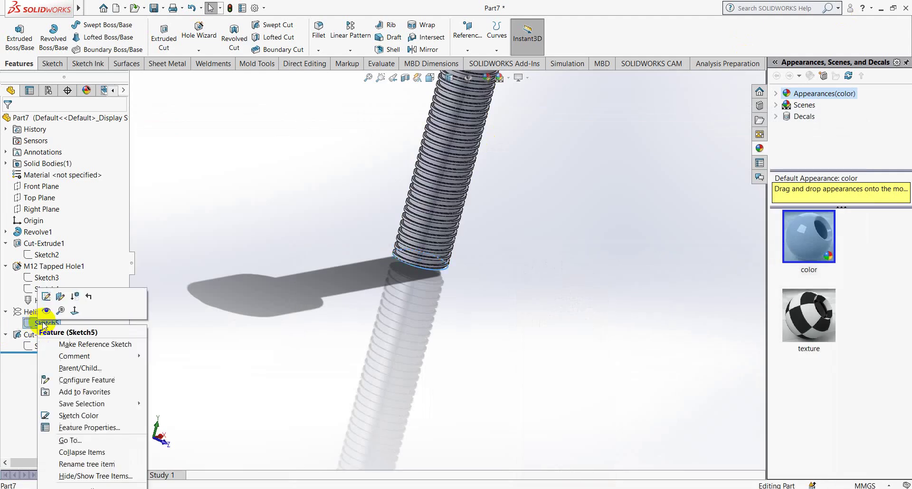
right_click(33, 345)
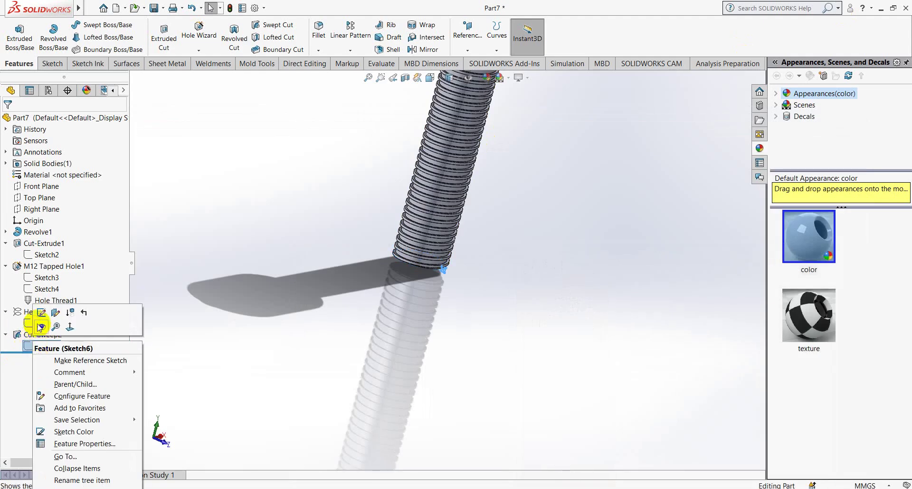
click(41, 313)
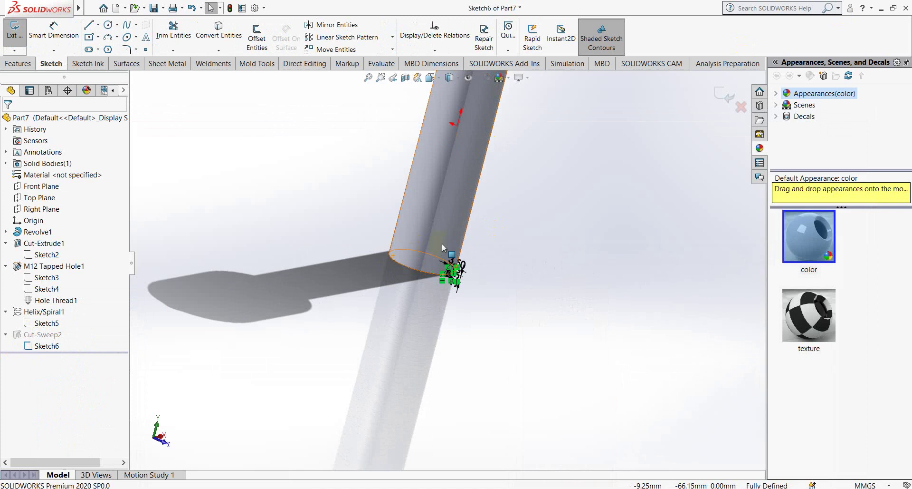
click(483, 279)
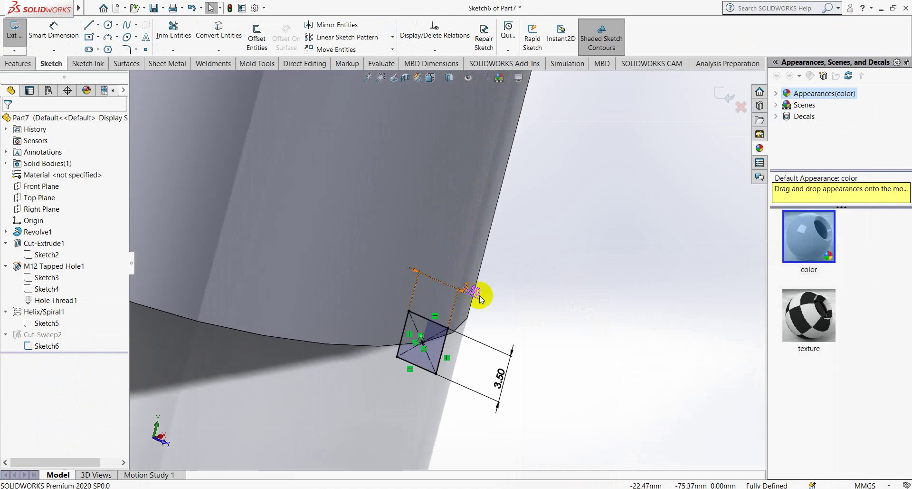
click(724, 97)
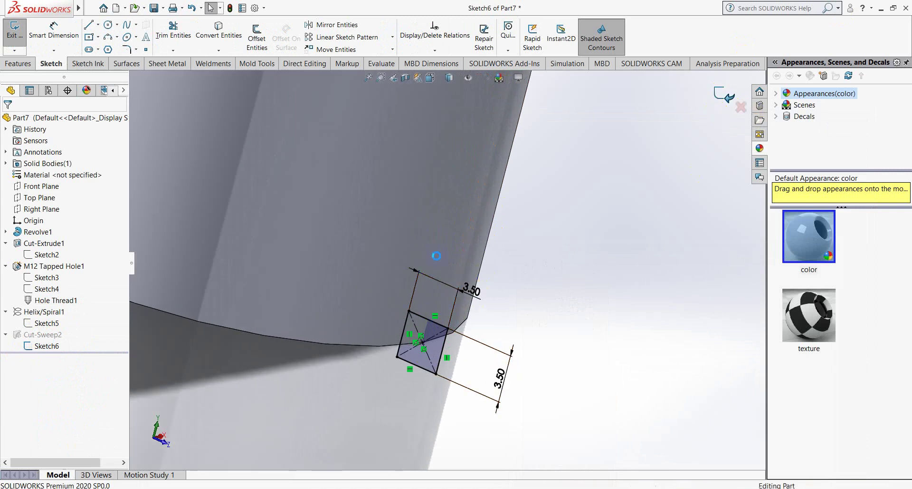
mouse_move(528, 253)
middle_down()
mouse_move(509, 284)
mouse_move(373, 254)
mouse_move(489, 184)
mouse_move(425, 281)
middle_up()
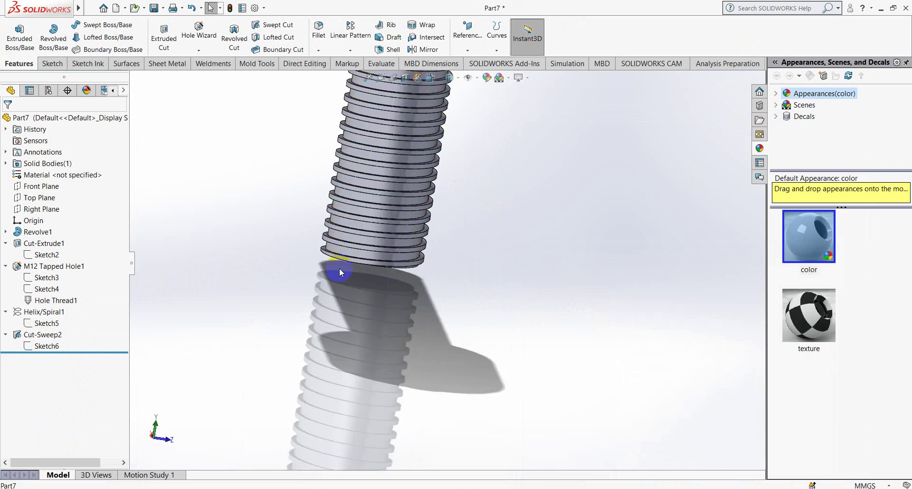
scroll(363, 247, down, 3)
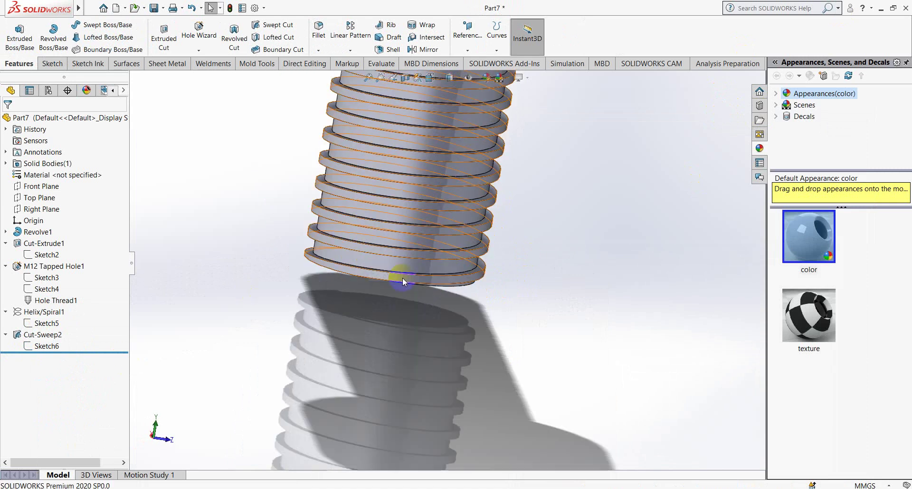
scroll(320, 249, down, 2)
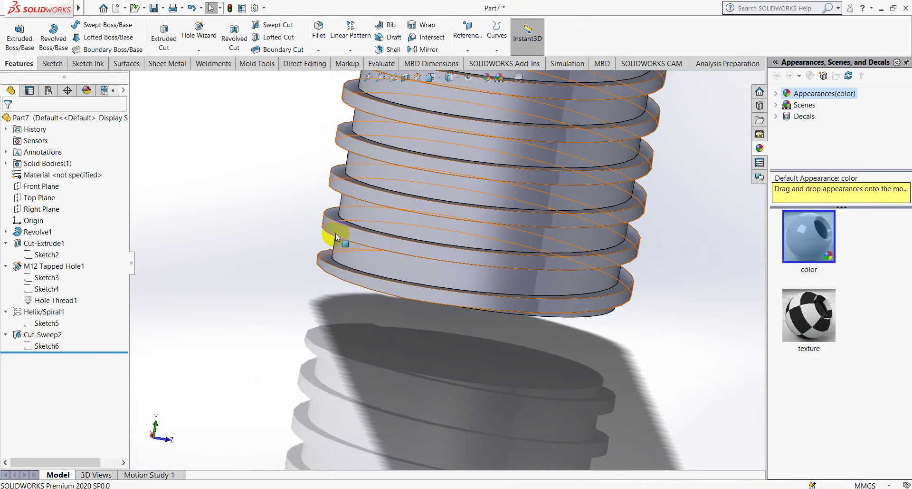
scroll(354, 271, up, 3)
scroll(372, 261, up, 3)
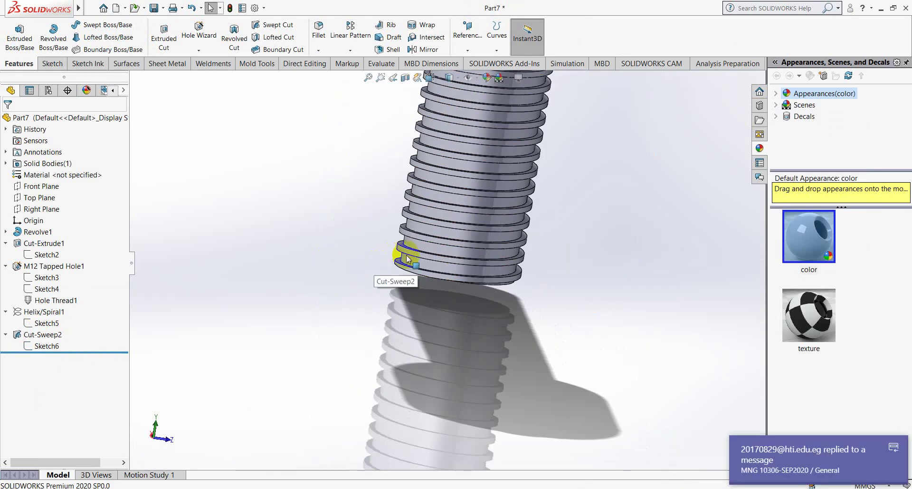
scroll(411, 267, up, 5)
mouse_move(364, 153)
middle_down()
mouse_move(418, 195)
mouse_move(426, 230)
mouse_move(392, 157)
middle_up()
scroll(400, 193, down, 3)
mouse_move(399, 194)
middle_down()
mouse_move(438, 246)
mouse_move(401, 197)
mouse_move(403, 238)
middle_up()
scroll(403, 237, down, 2)
scroll(420, 250, down, 2)
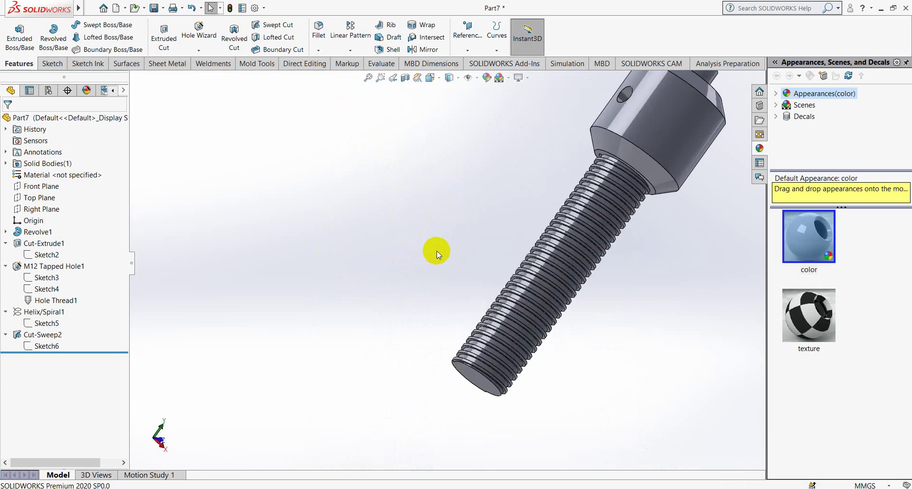
scroll(437, 250, up, 2)
ctrl+middle_drag(707, 192, 700, 196)
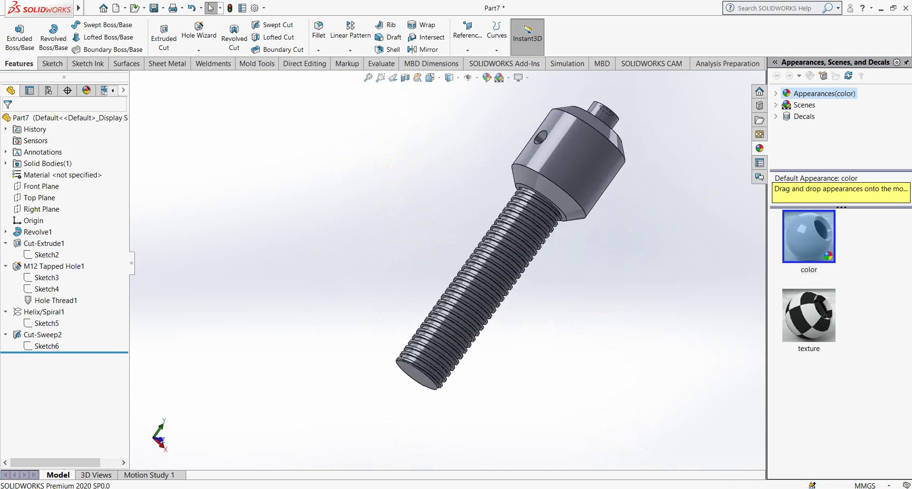